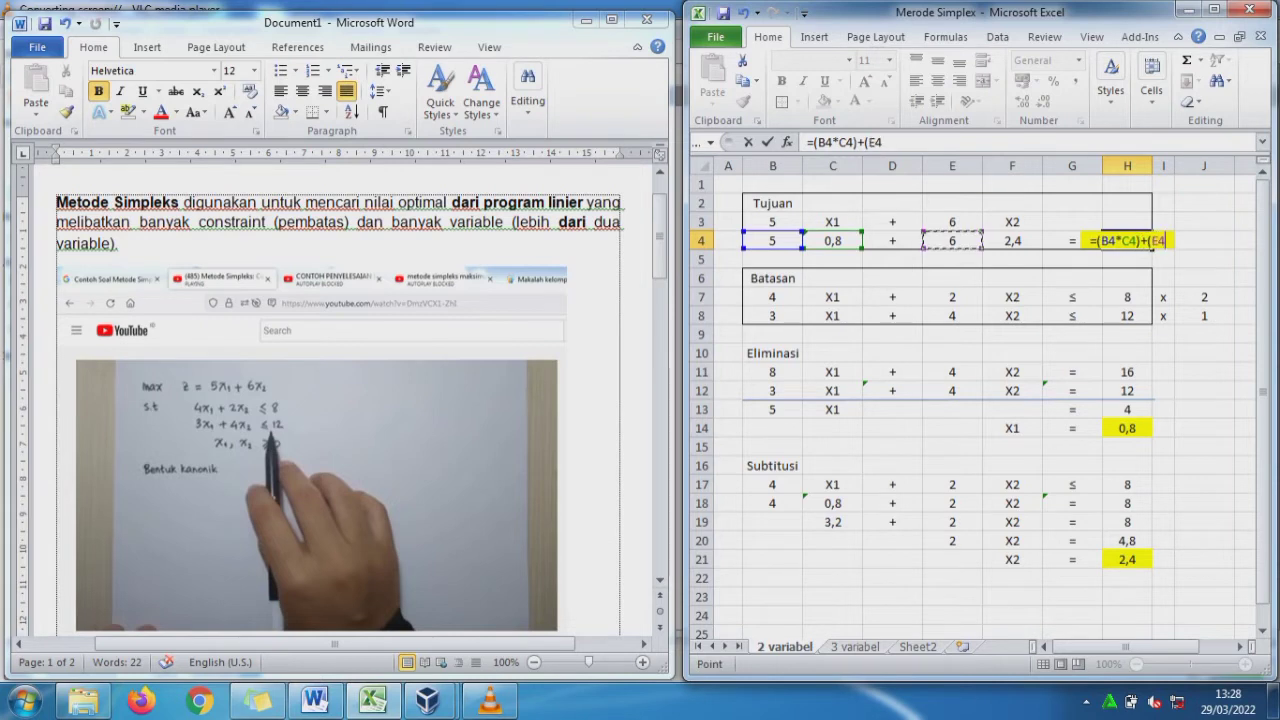
- Complete the objective value formula in H4 as =(B4*C4)+(E4*F4)
text(*)
click(1000, 242)
text())
key(Return)
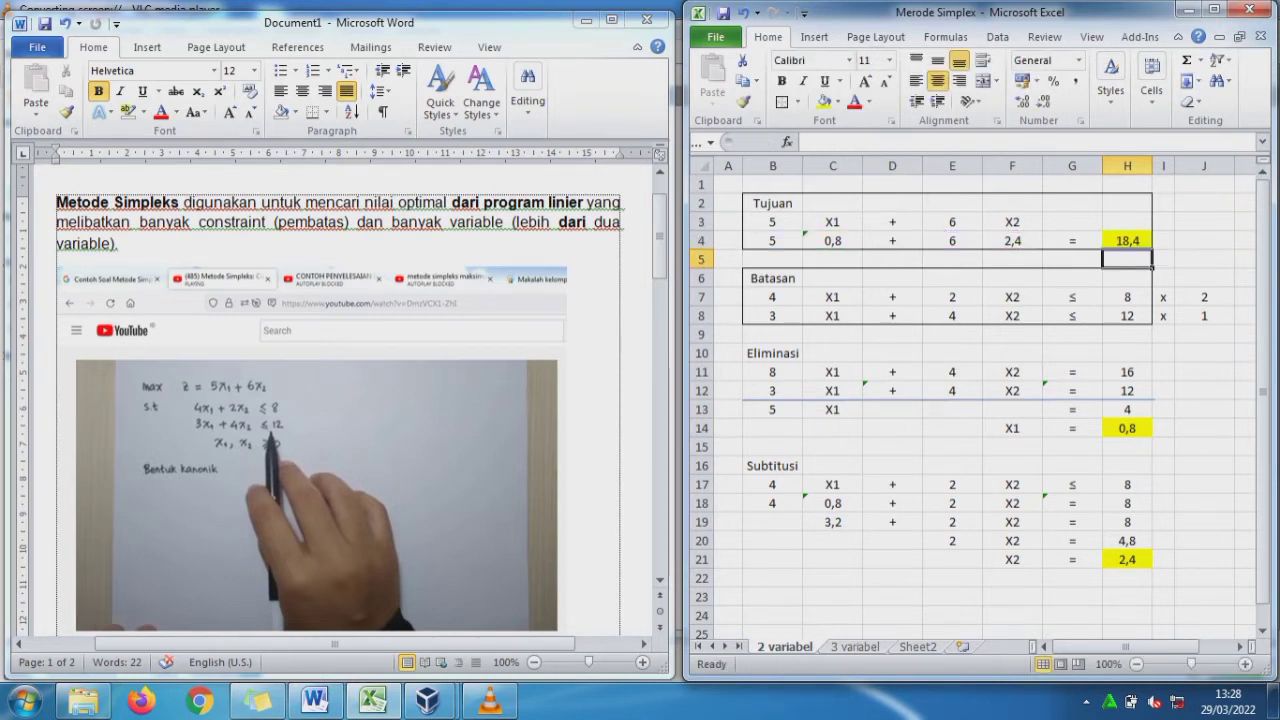
key(Up)
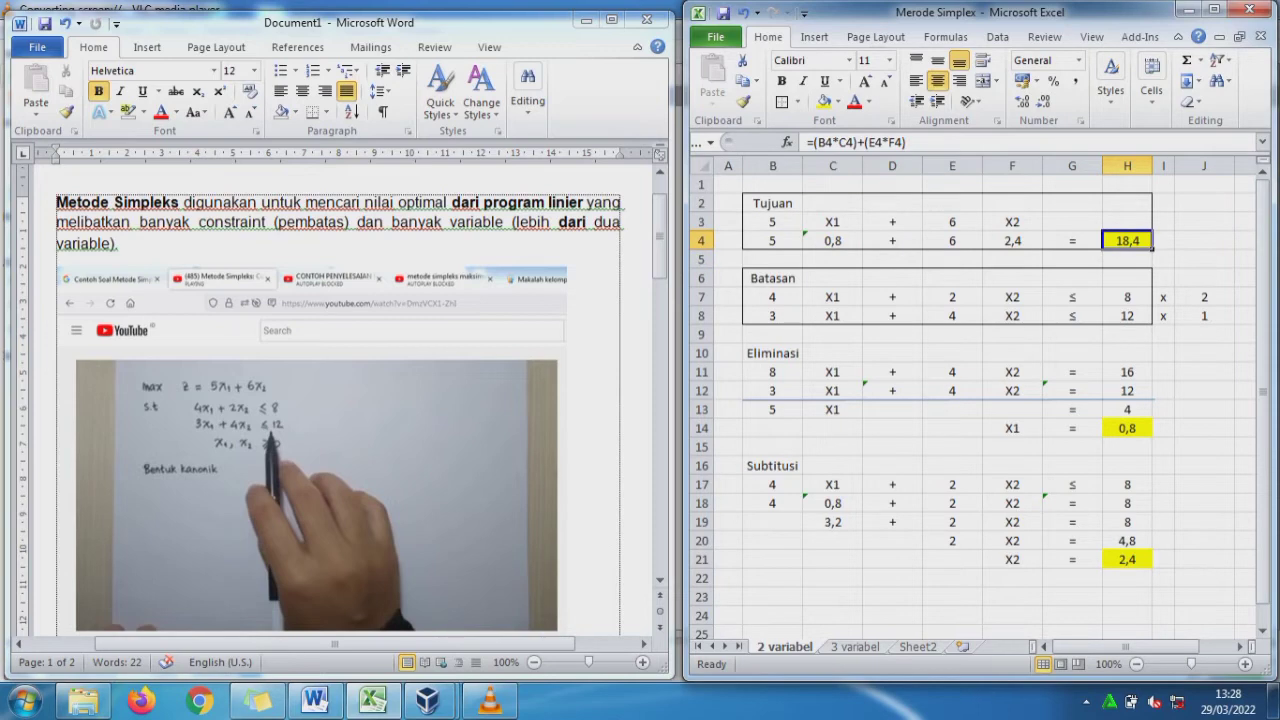
- Compare the optimal solution in the Word document's first example with the worksheet results in H4, H14 and H21
drag(660, 240, 660, 348)
click(440, 390)
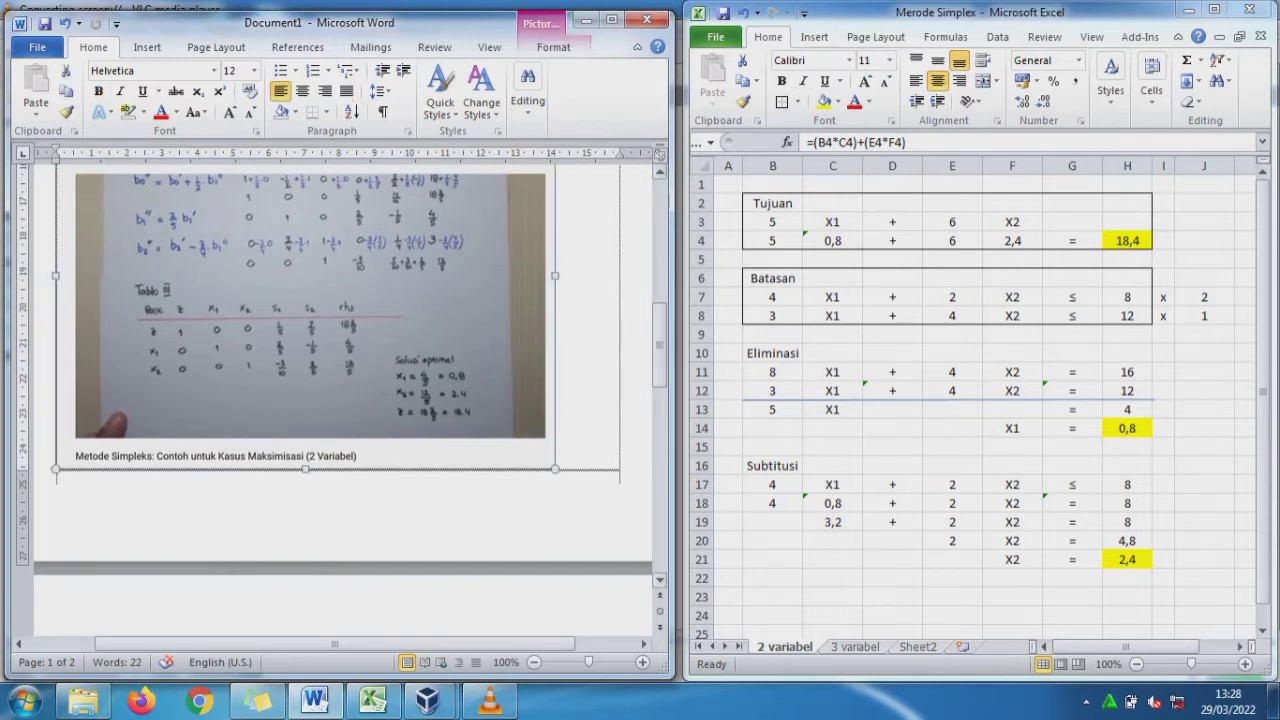
click(1127, 241)
click(1127, 428)
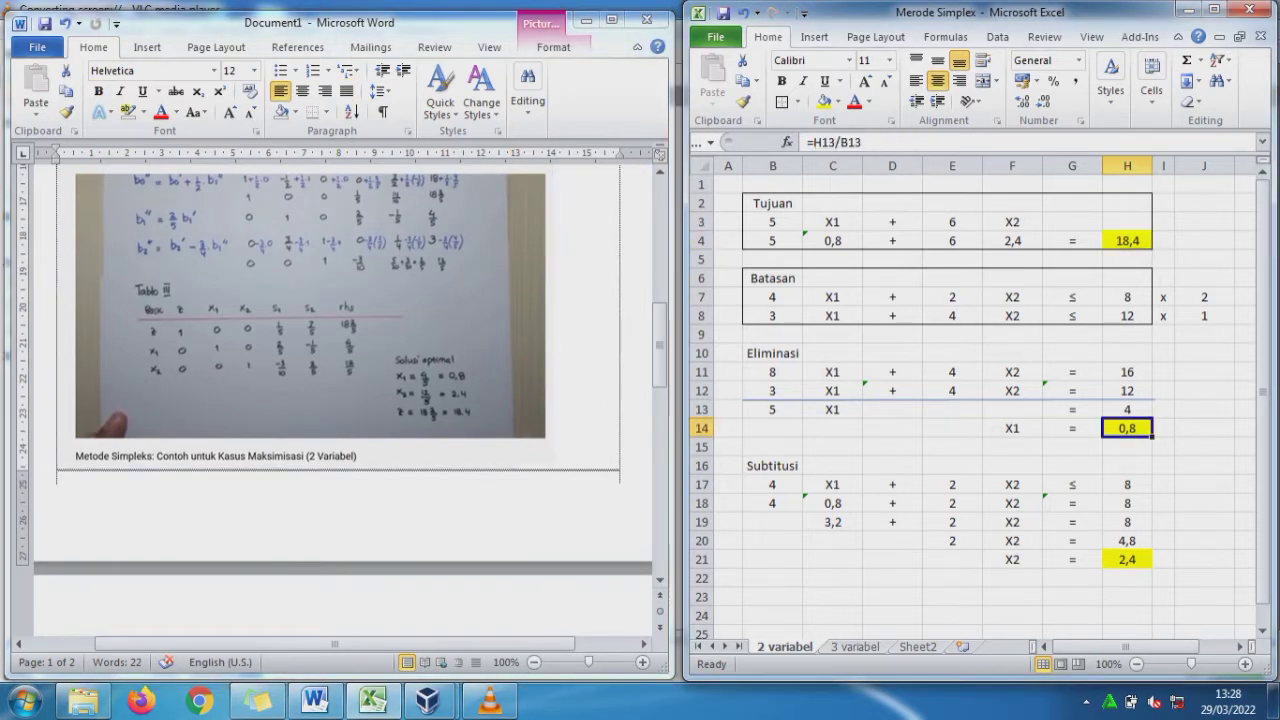
click(1127, 560)
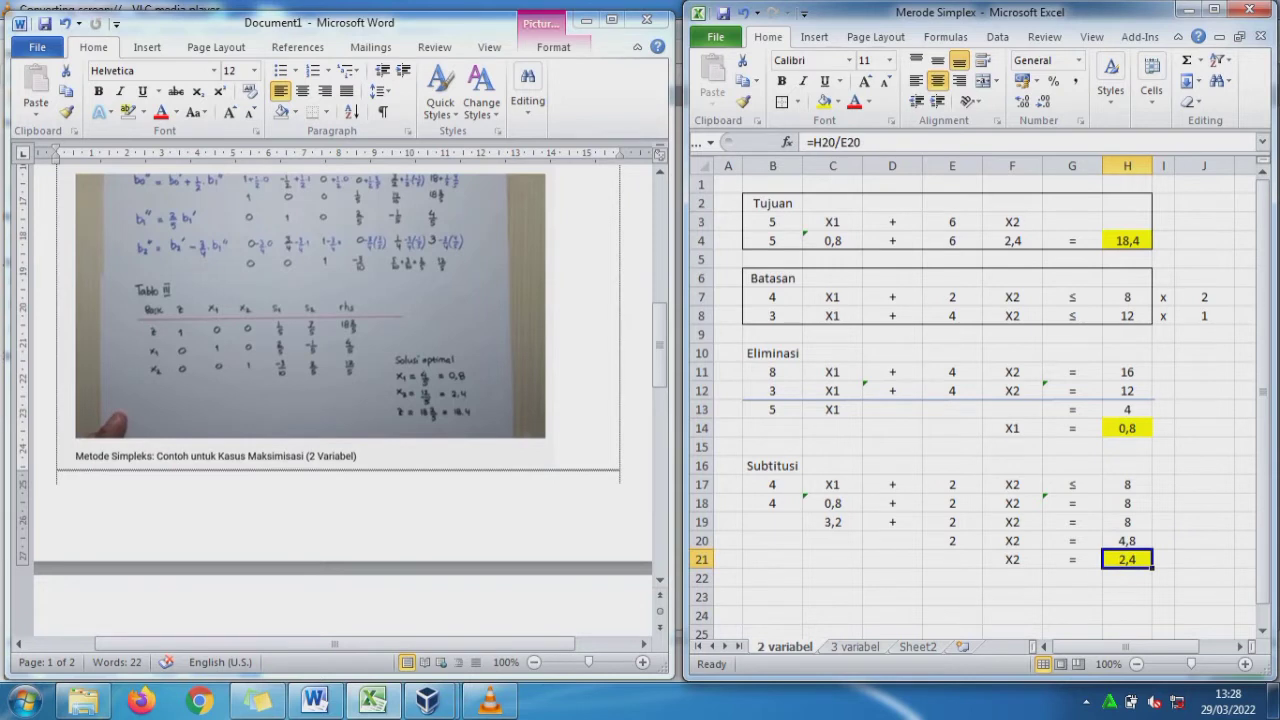
click(1127, 241)
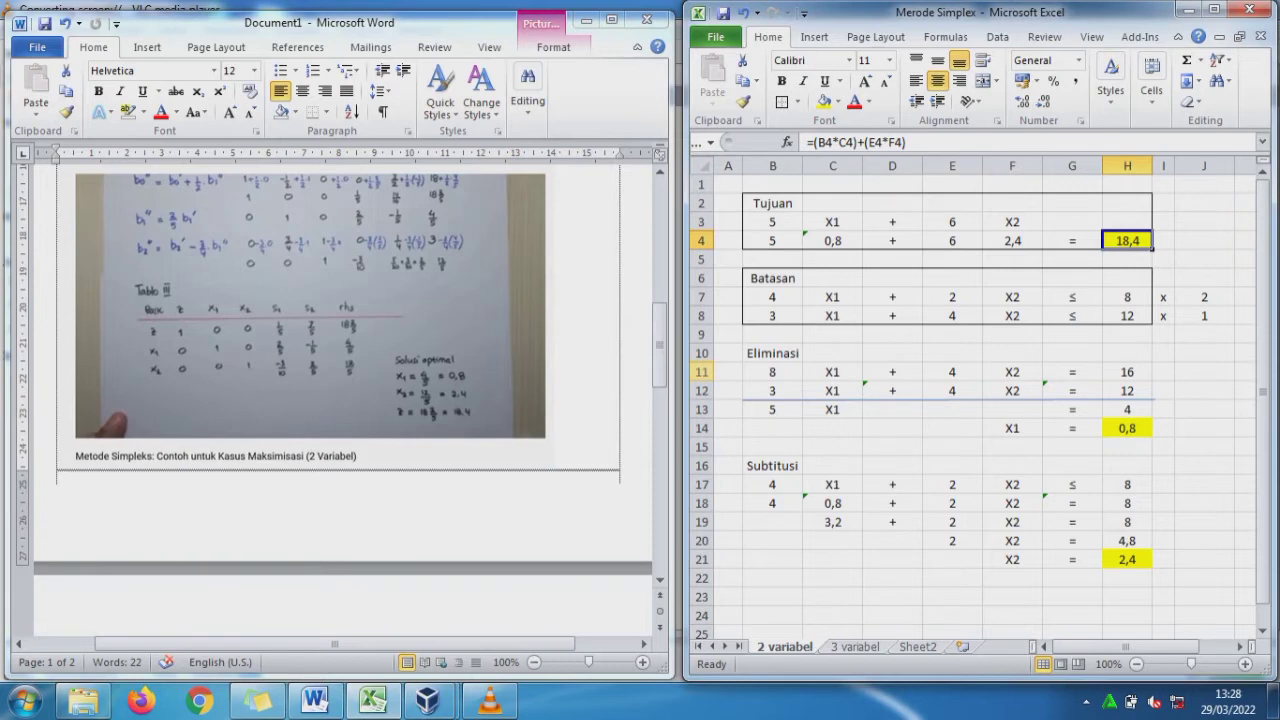
- Bring up Contoh 1 in the Word document, open the 3 variabel sheet and review its constraints in rows 6 to 8
drag(660, 345, 660, 448)
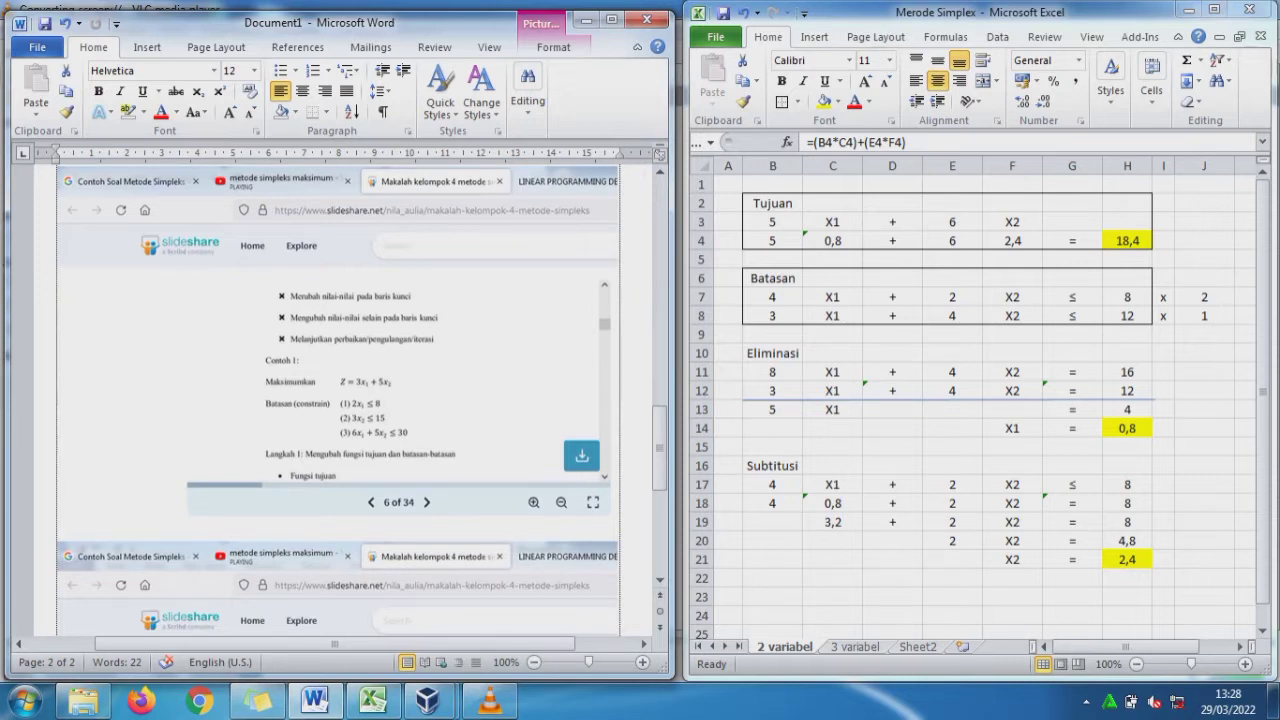
click(855, 647)
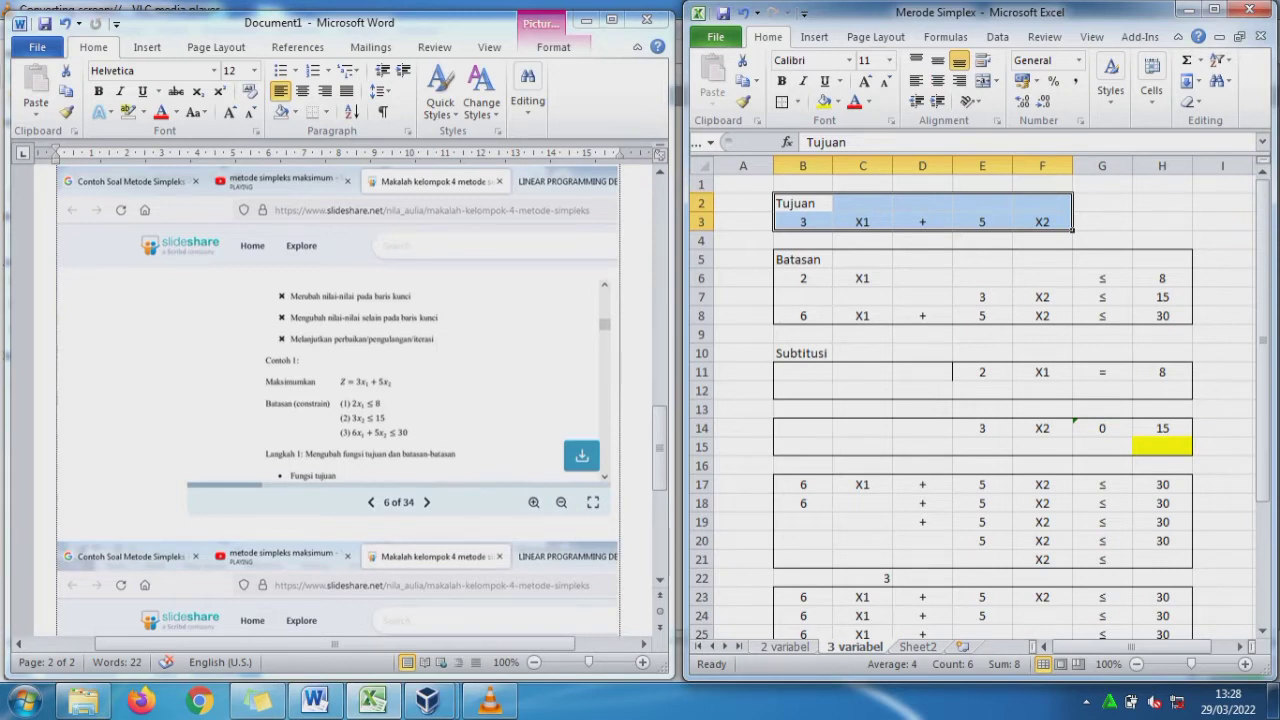
drag(803, 278, 1162, 278)
drag(982, 297, 1162, 297)
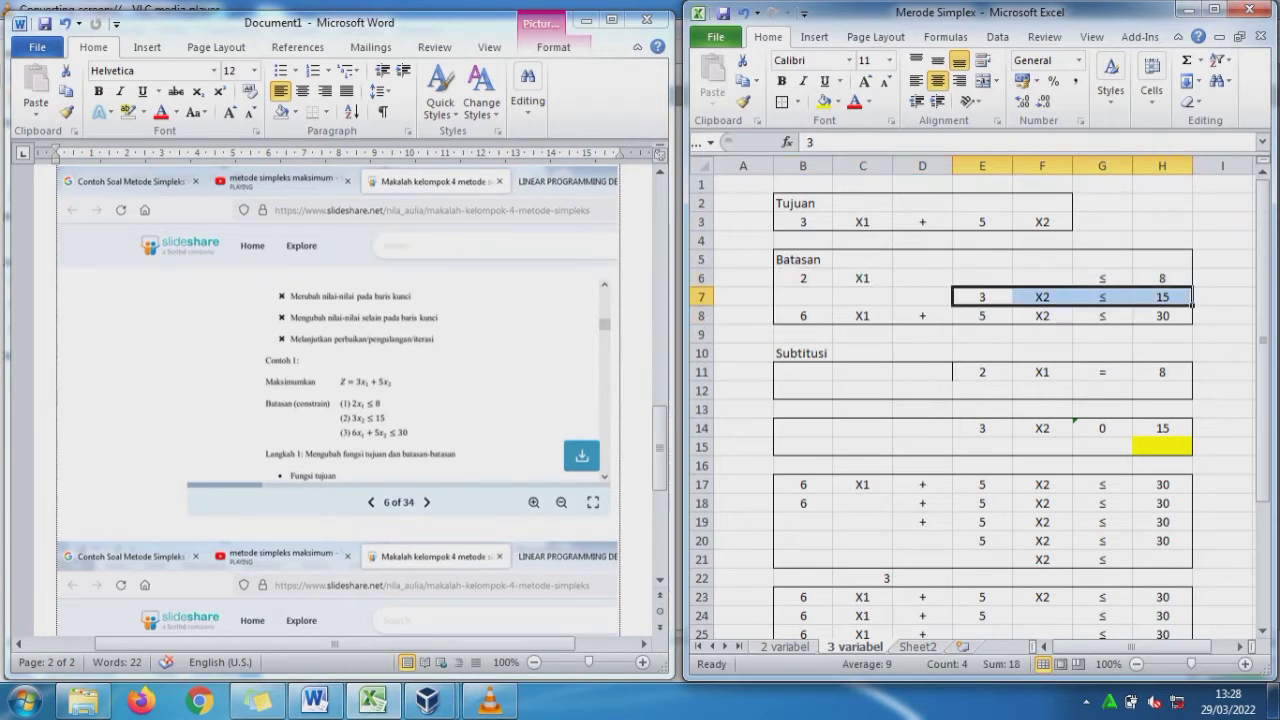
drag(803, 316, 1162, 316)
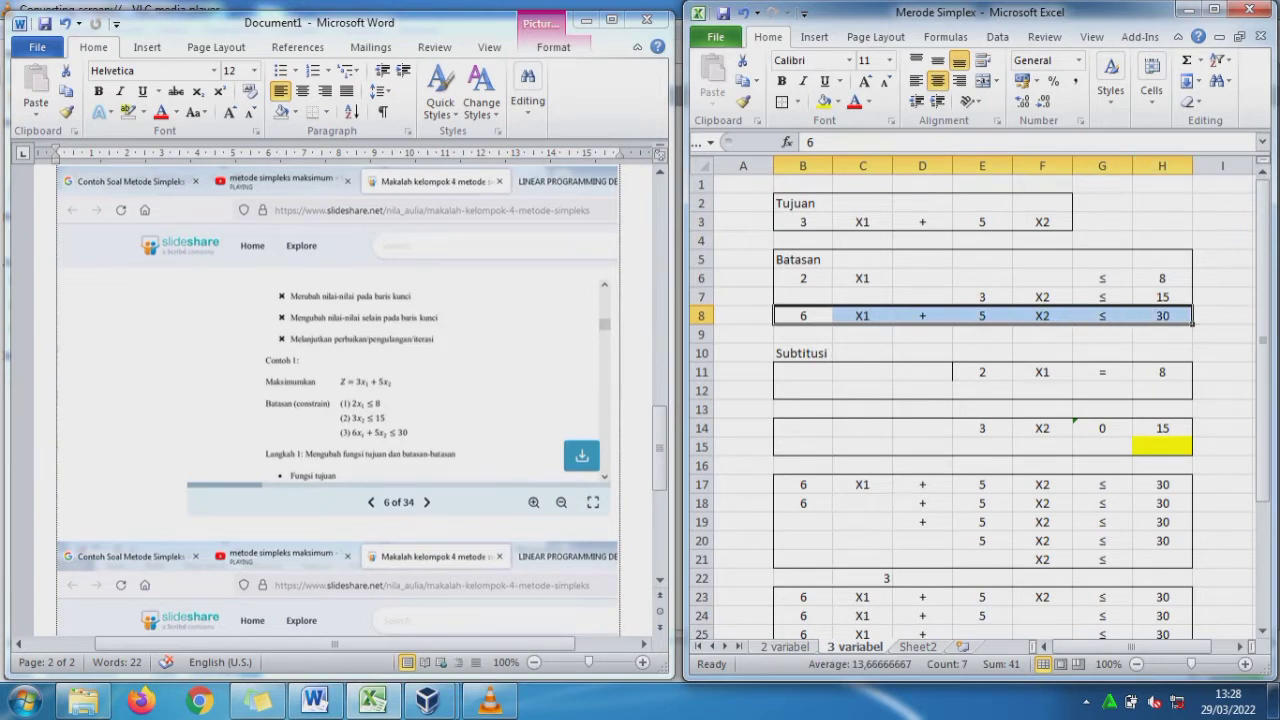
- Fill F12 and G12 in the first substitution block with references to F11 and G11
click(1042, 391)
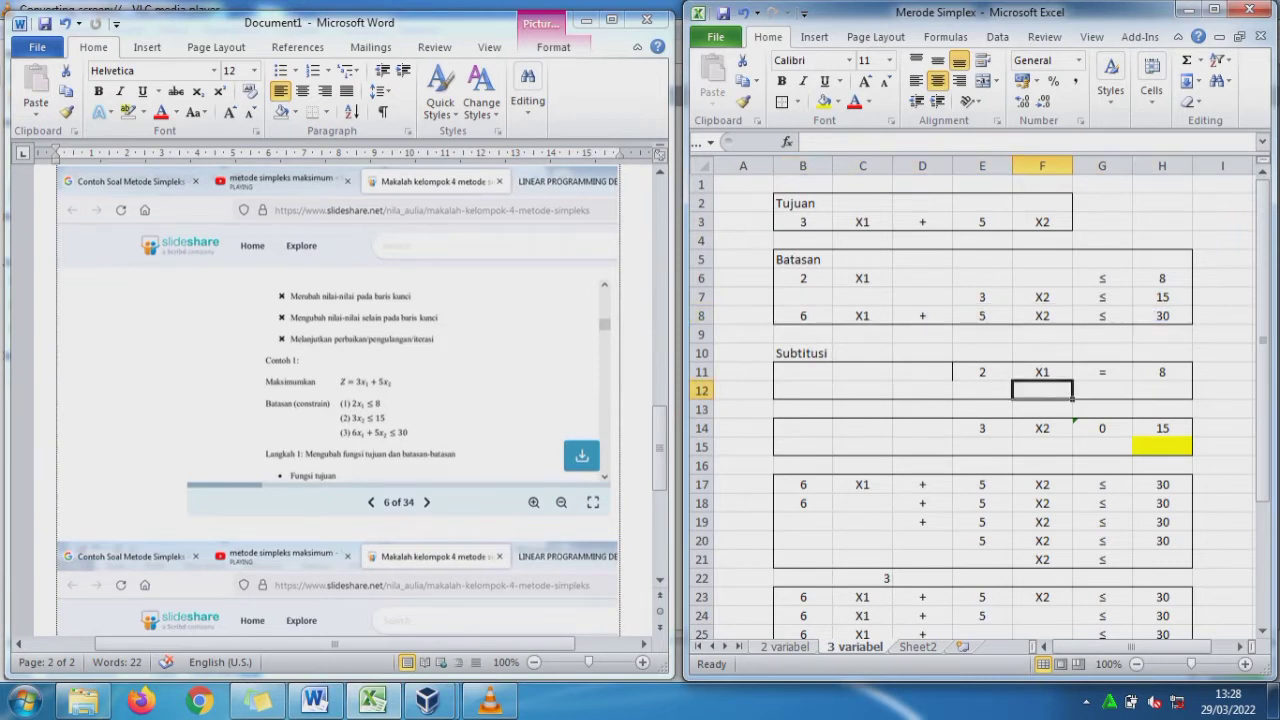
text(=)
key(Up)
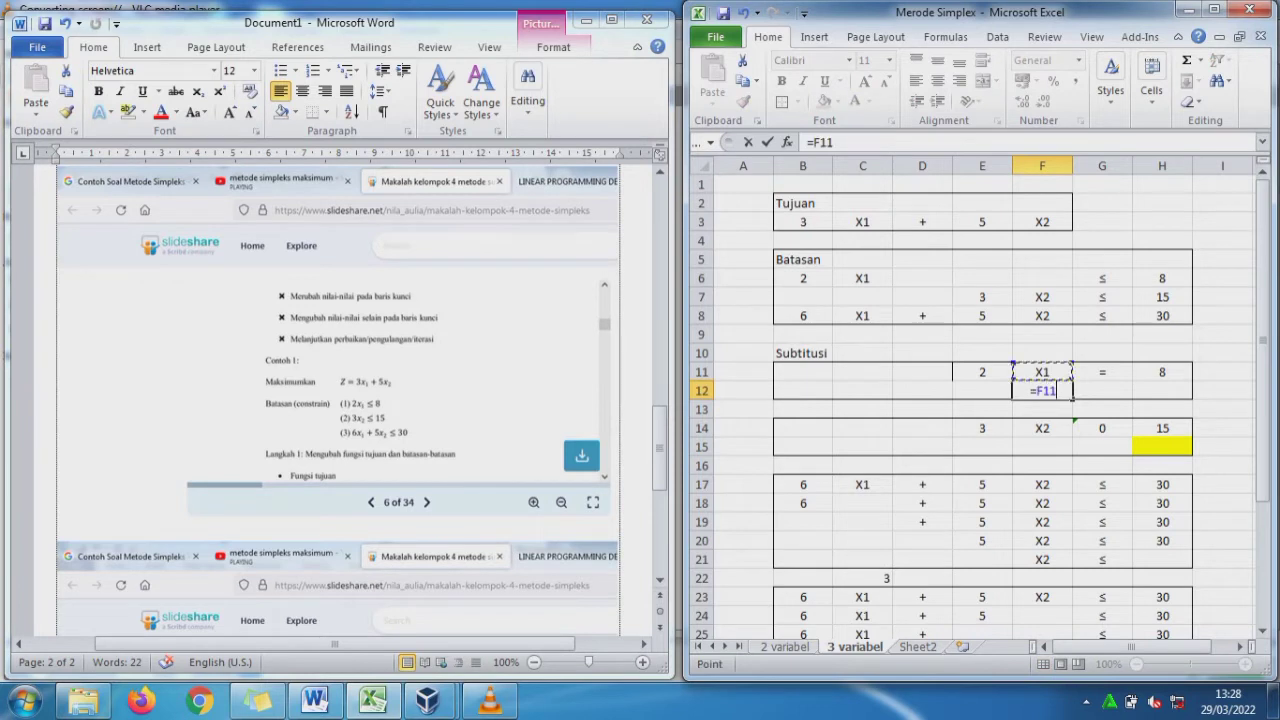
key(Return)
key(Up)
key(Right)
text(=)
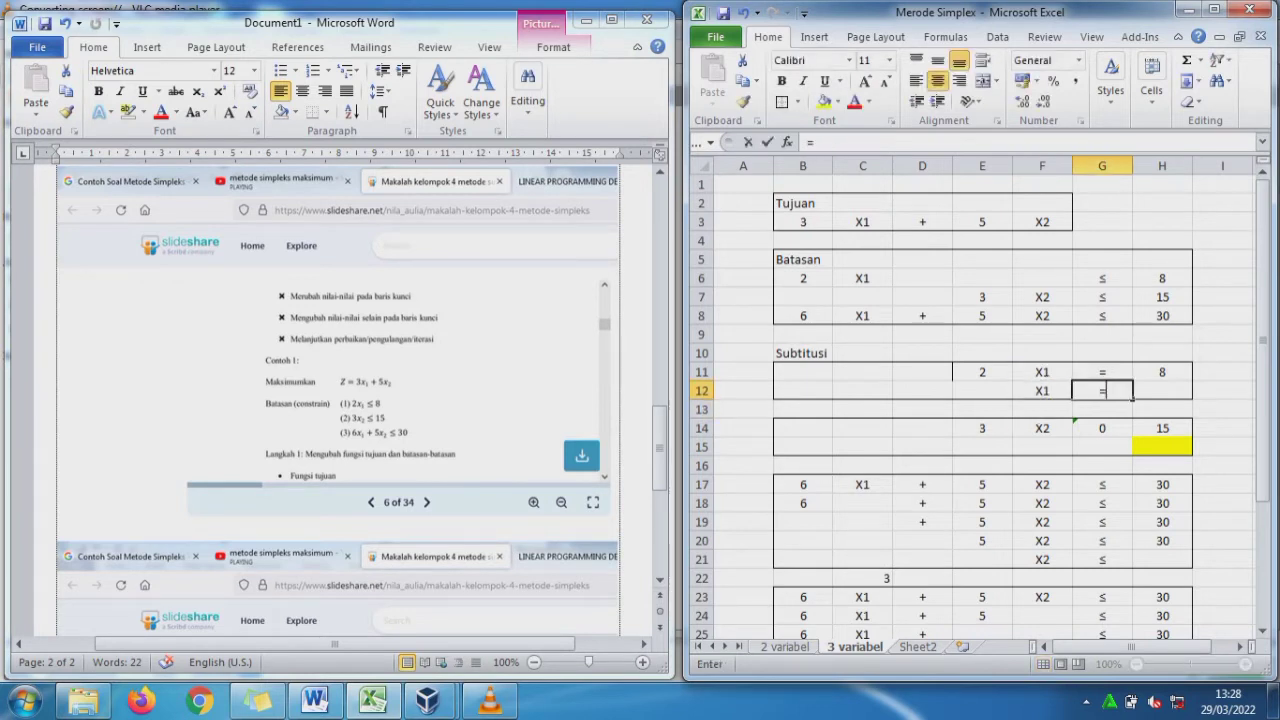
key(Up)
key(Return)
- Calculate X1 in H12 by dividing H11 by E11
key(Up)
key(Right)
text(=)
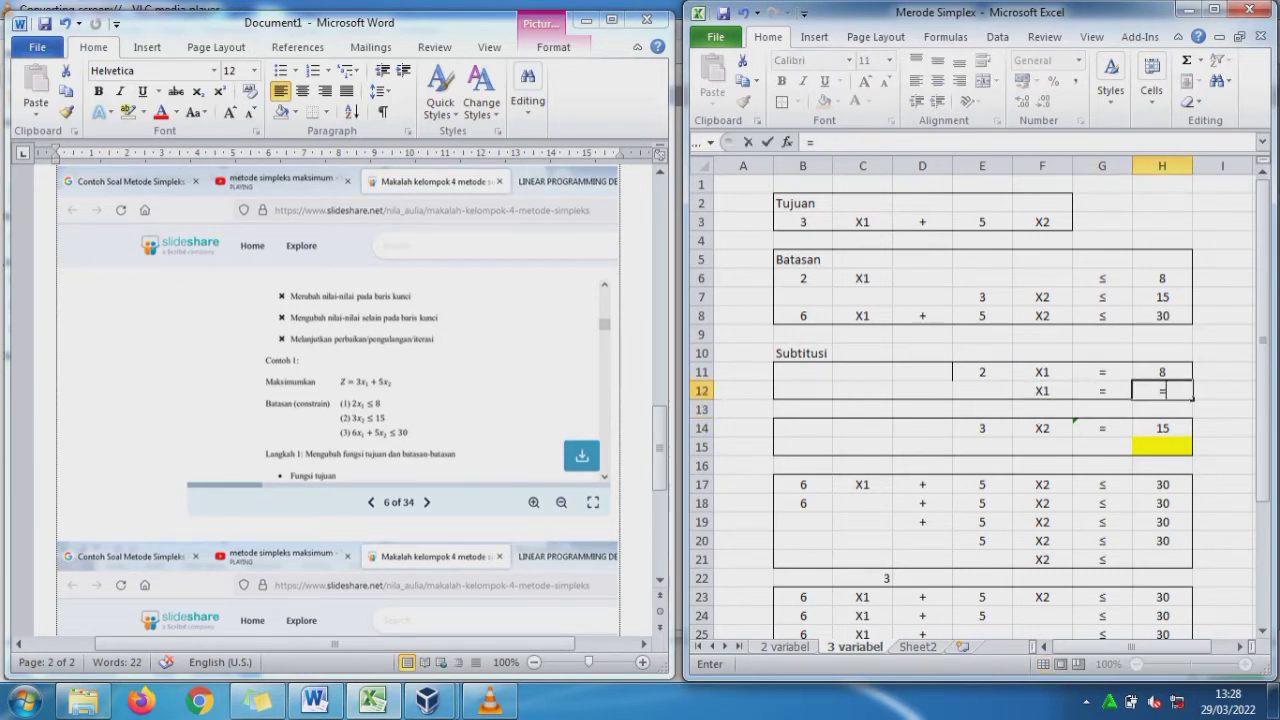
key(Up)
text(/)
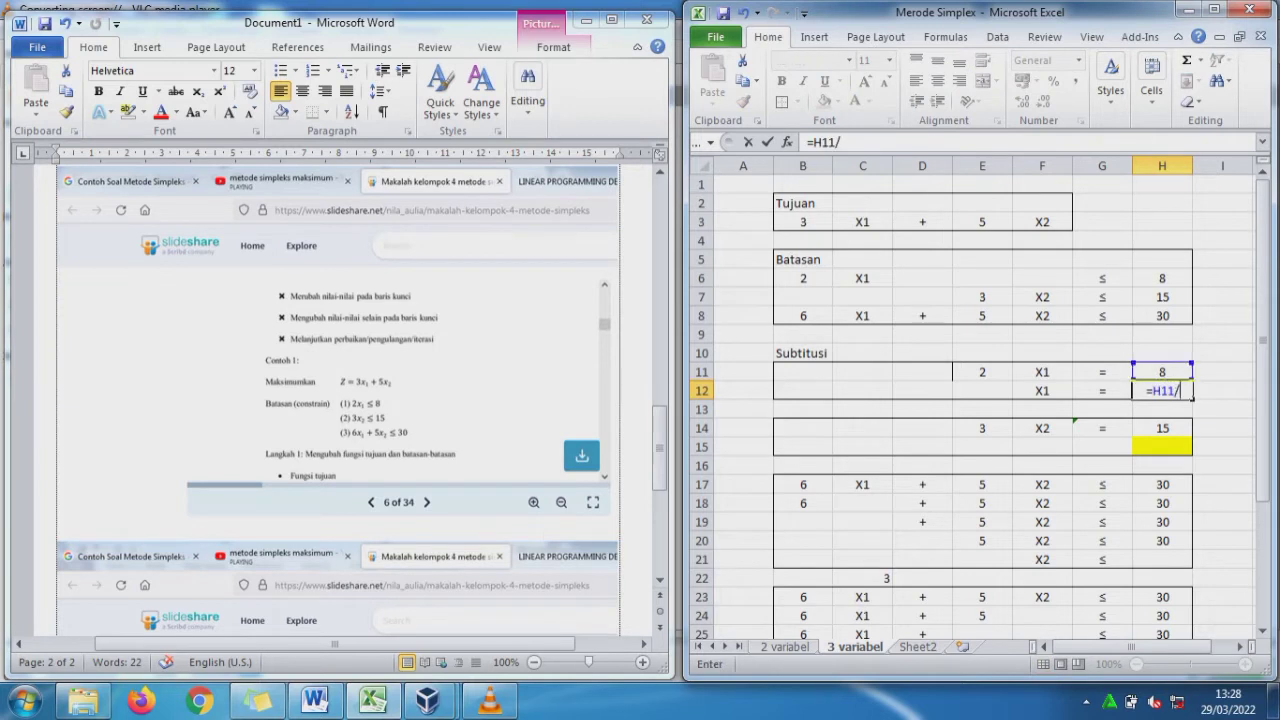
key(Up)
key(Left)
key(Left)
key(Left)
key(Return)
- Fill F15 and G15 in the second substitution block with references to F14 and G14
key(Down)
key(Down)
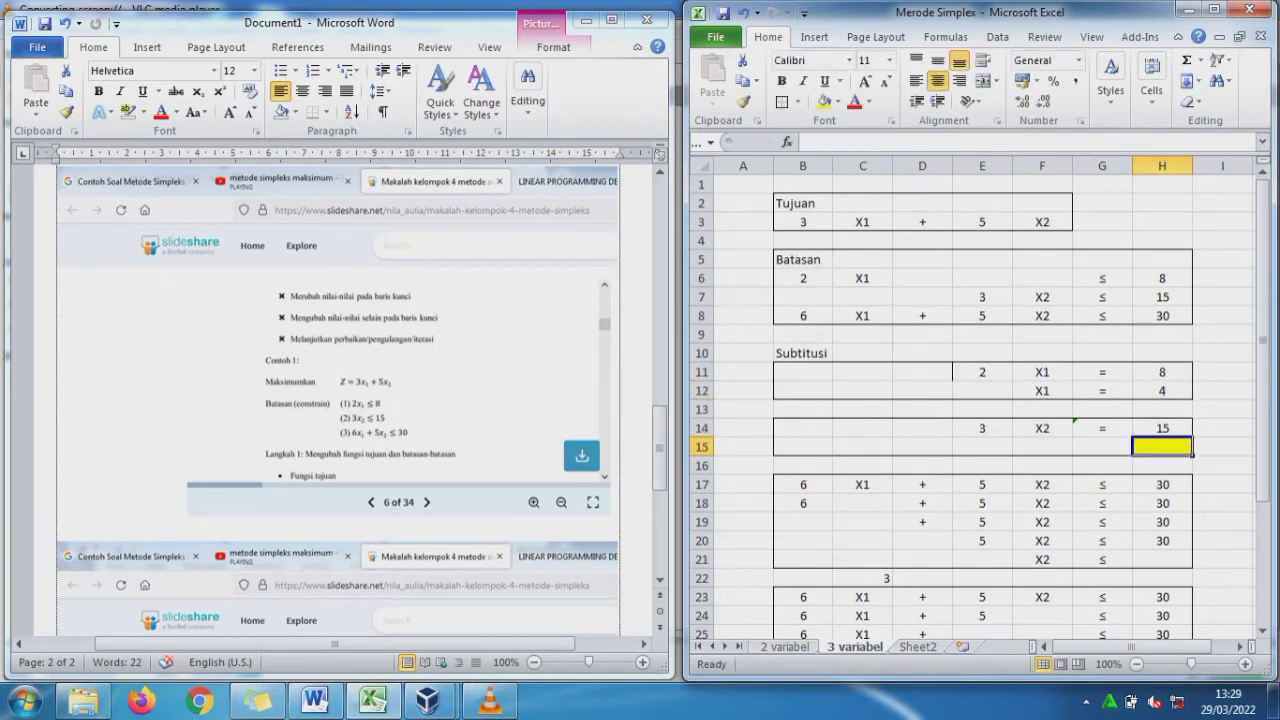
key(Left)
key(Left)
text(=)
key(Up)
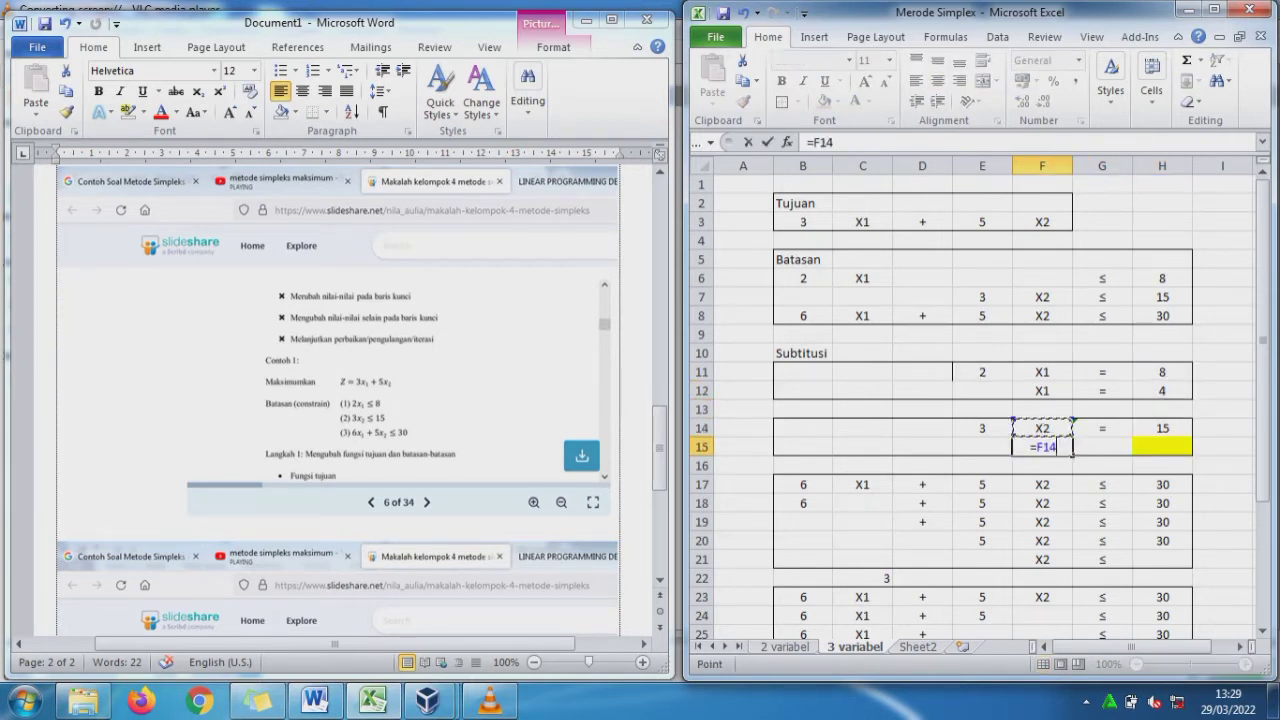
key(Return)
key(Up)
key(Right)
text(=)
key(Up)
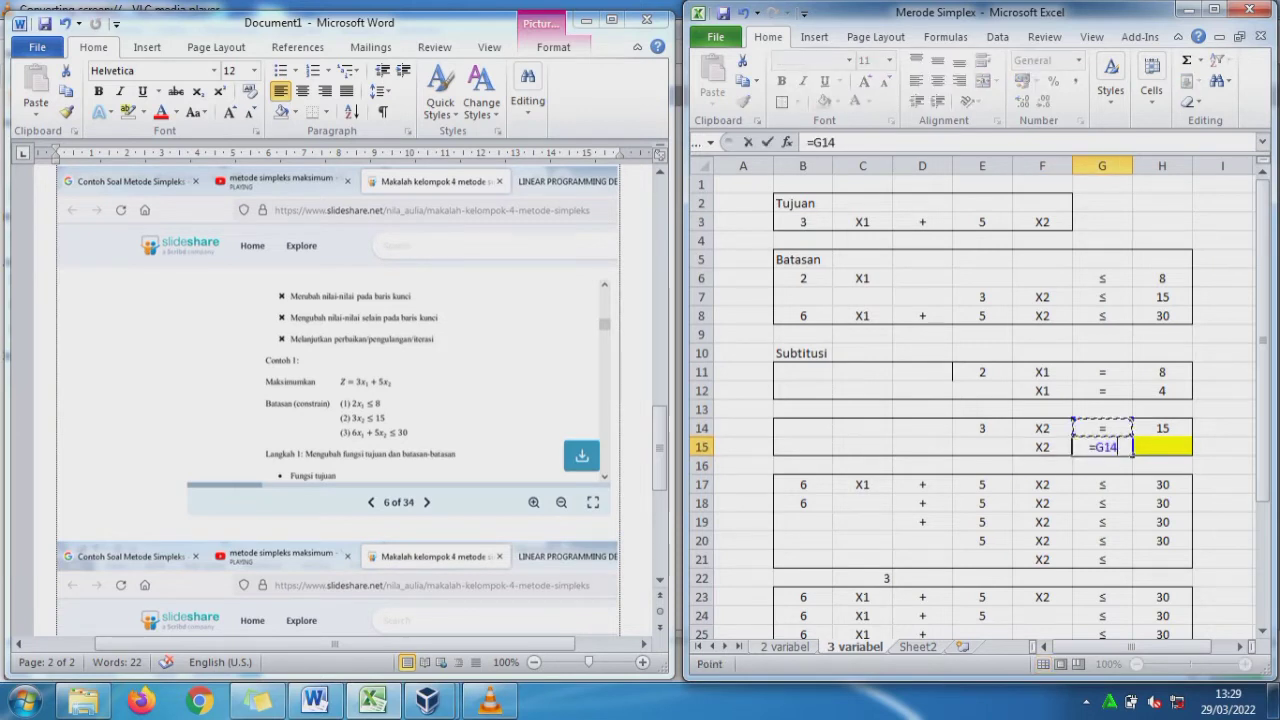
key(Return)
- Calculate X2 in H15 with the formula =H14/E14
key(Up)
key(Right)
text(=)
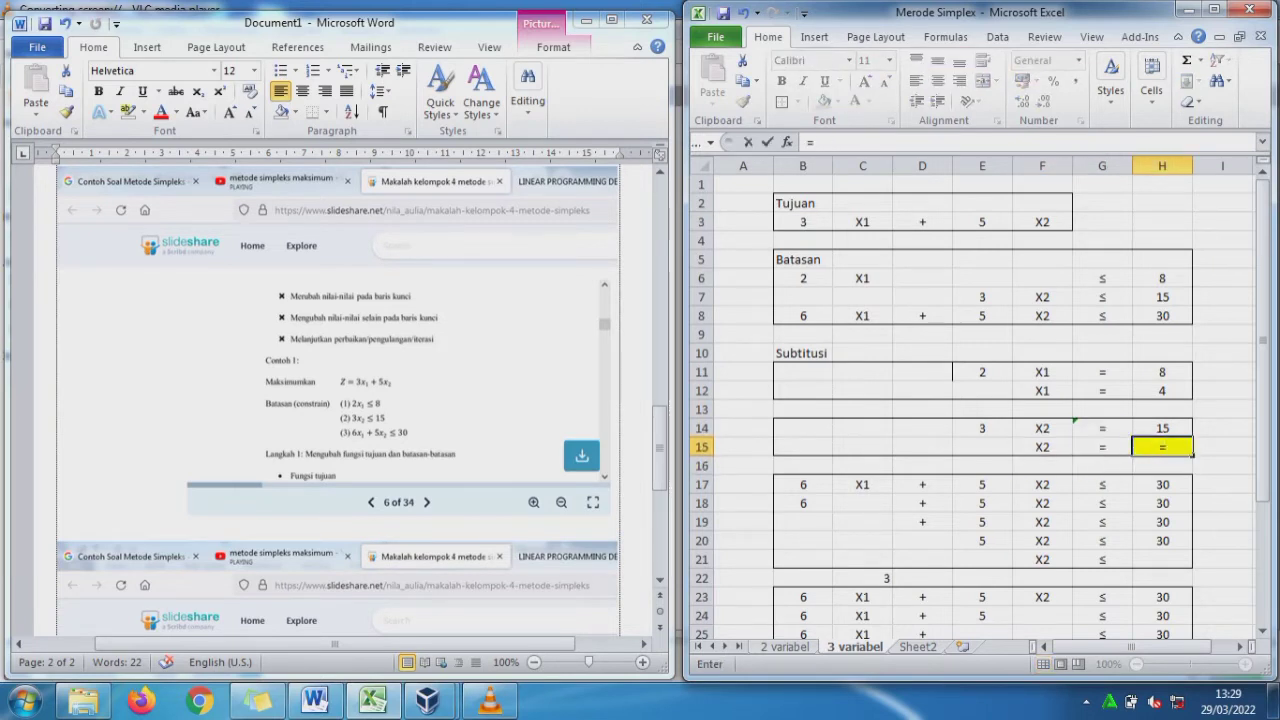
key(Up)
text(/)
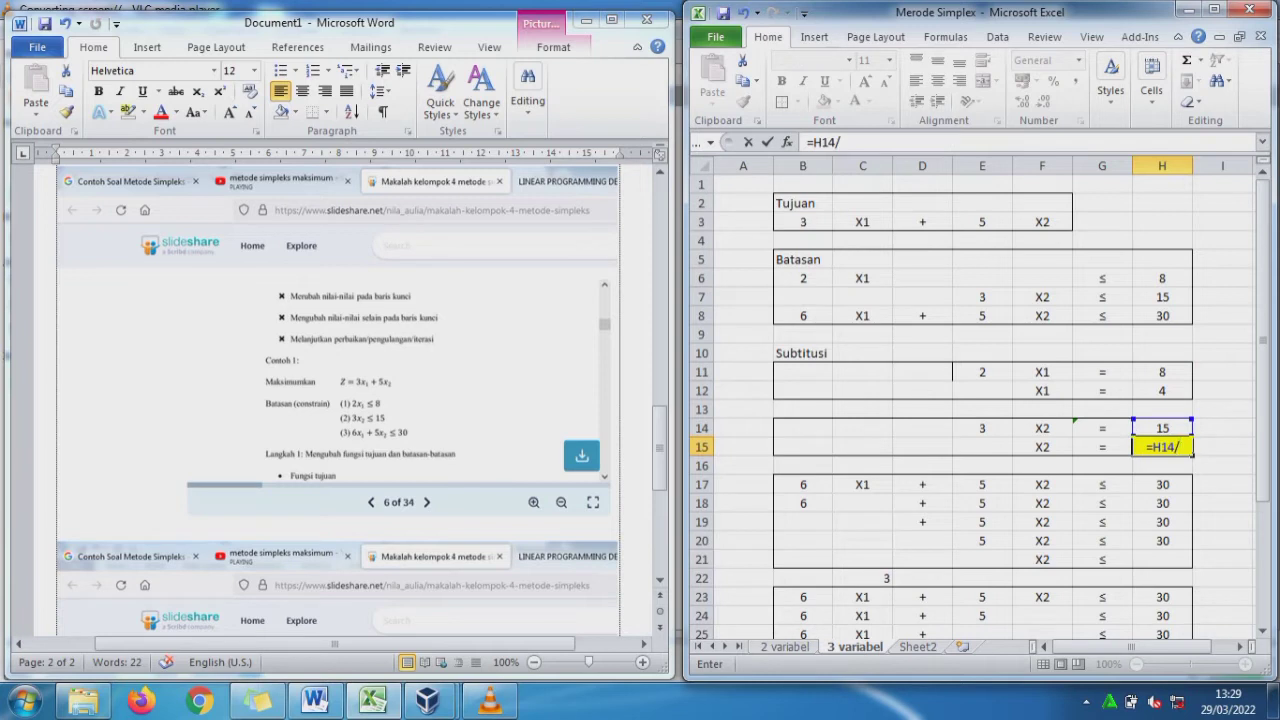
key(Up)
key(Left)
key(Left)
key(Left)
key(Return)
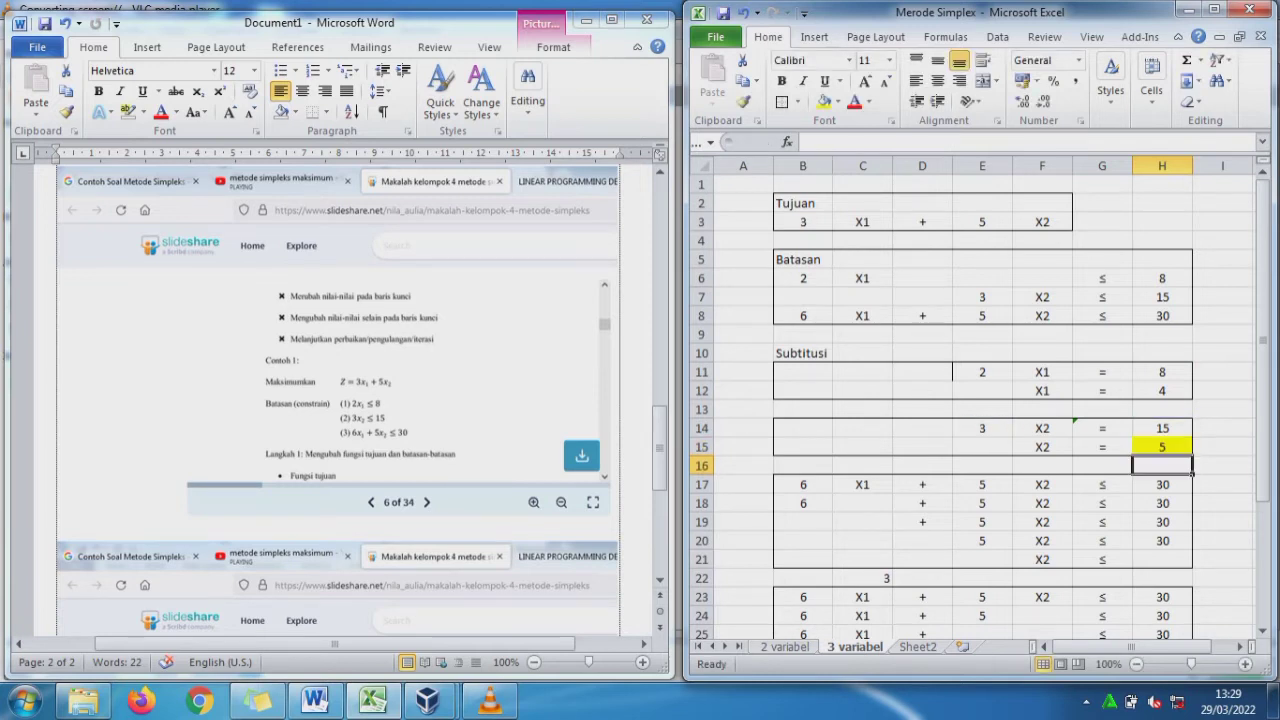
- Examine the third constraint in row 8 and the prepared substitution blocks down to row 27
key(Down)
key(Down)
key(Down)
key(Down)
key(Down)
key(Down)
key(Down)
key(Down)
key(Down)
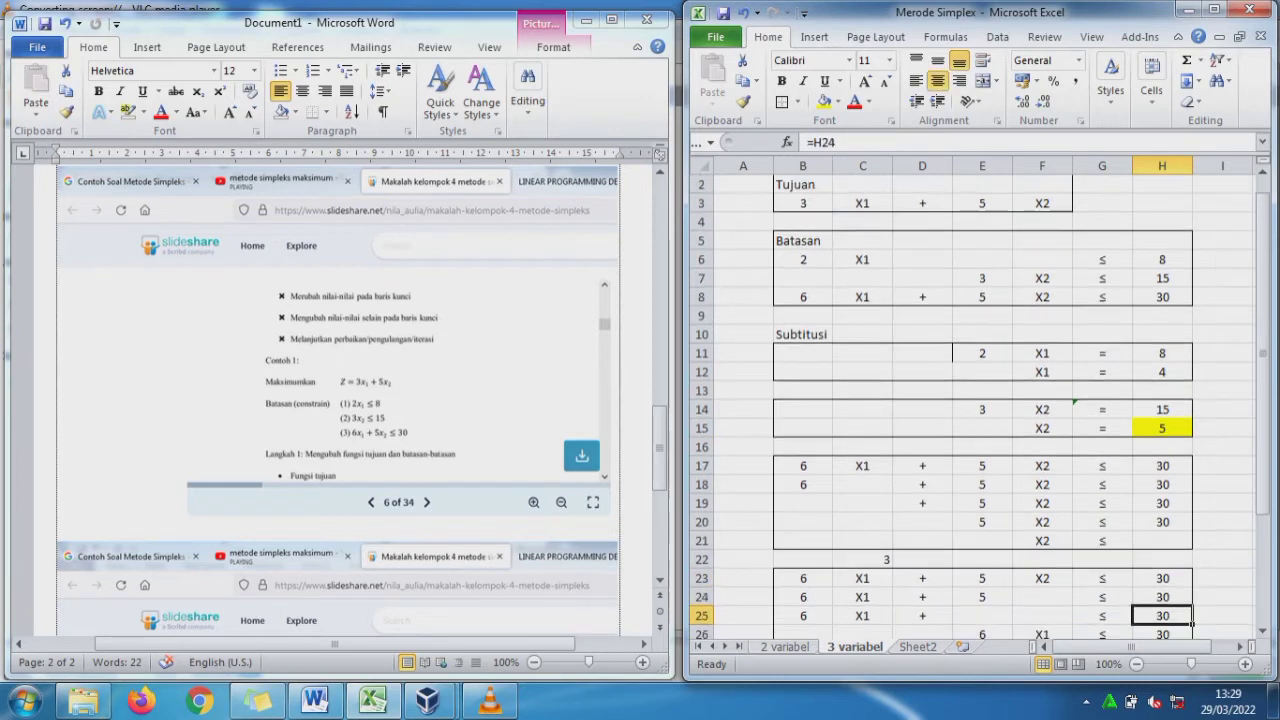
drag(803, 297, 1162, 297)
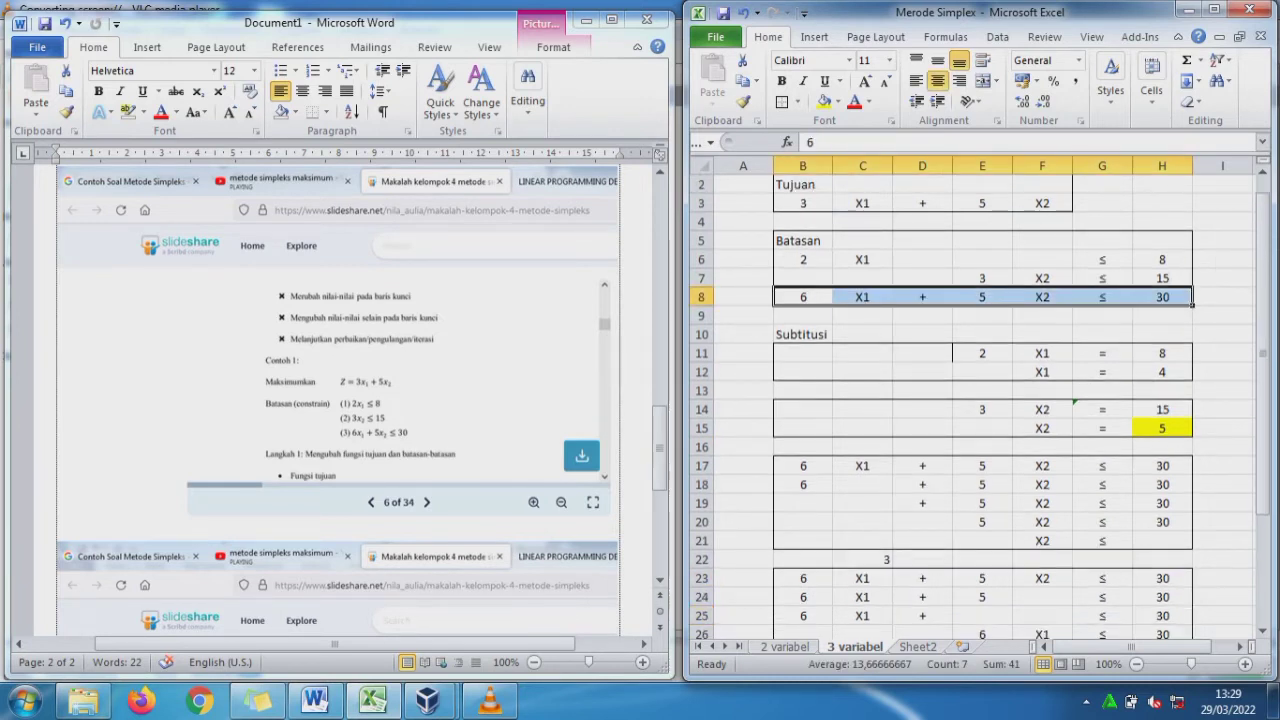
click(922, 447)
key(Down)
key(Down)
key(Down)
key(Down)
key(Down)
key(Down)
key(Down)
key(Down)
key(Down)
key(Down)
key(Down)
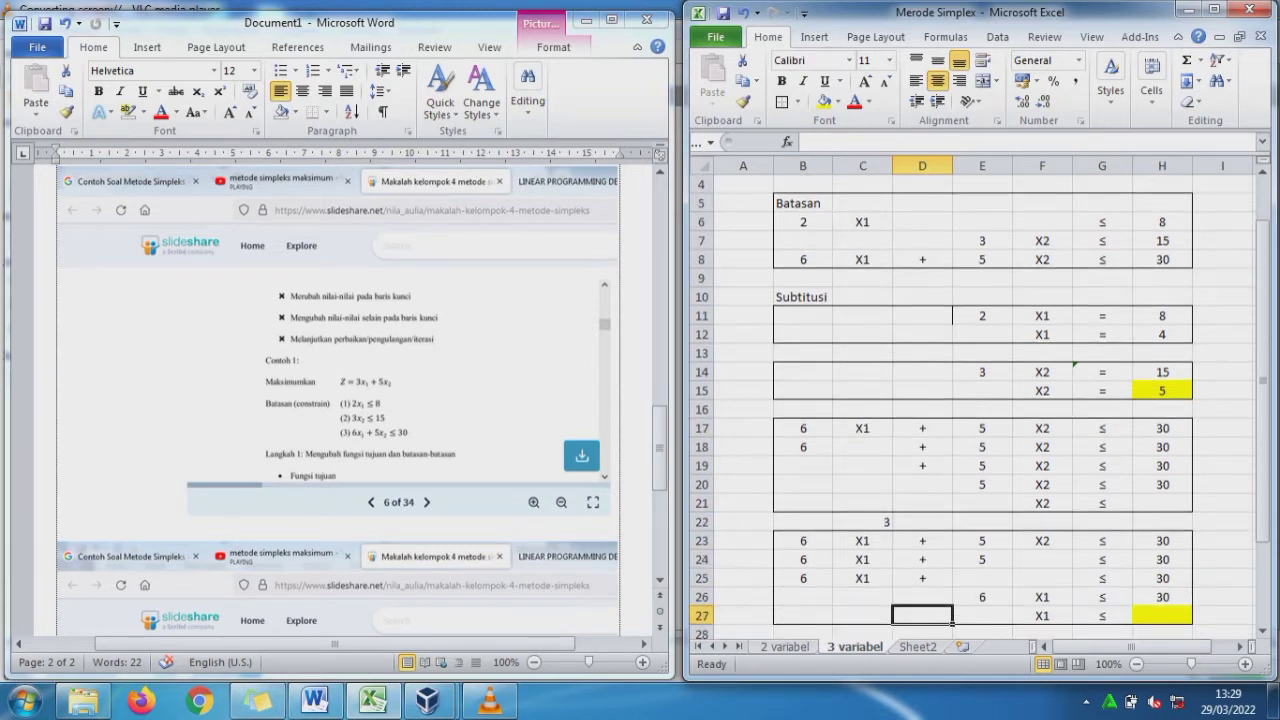
- Substitute X1 into the third constraint by referencing H12 in C18
click(862, 447)
text(=)
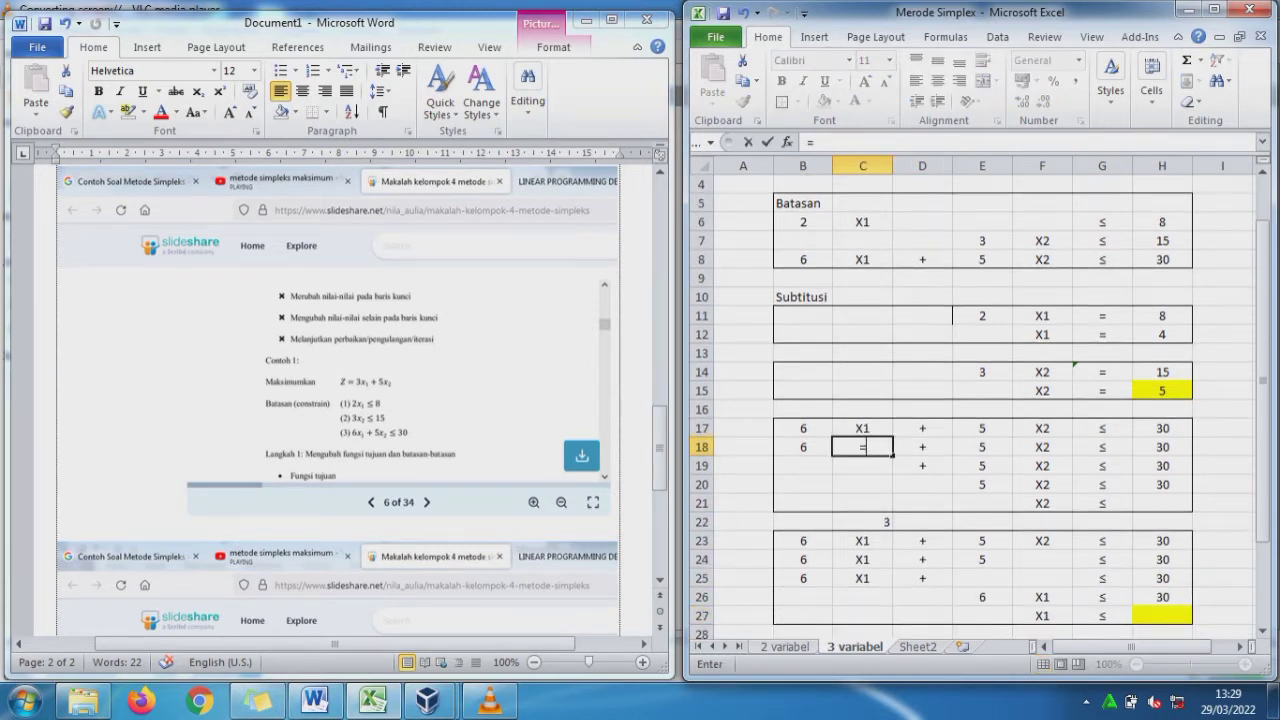
click(1162, 335)
key(Return)
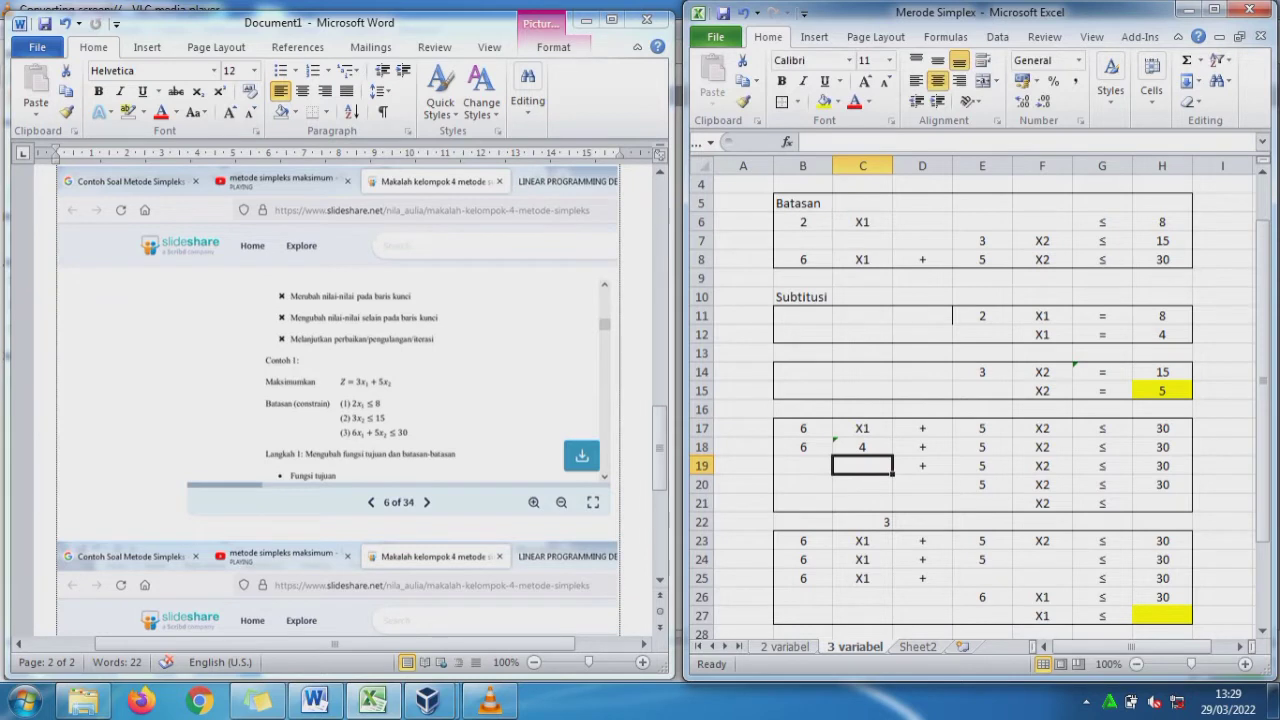
- Multiply the substituted X1 by its coefficient in C19 with the formula =C18*B18
text(=)
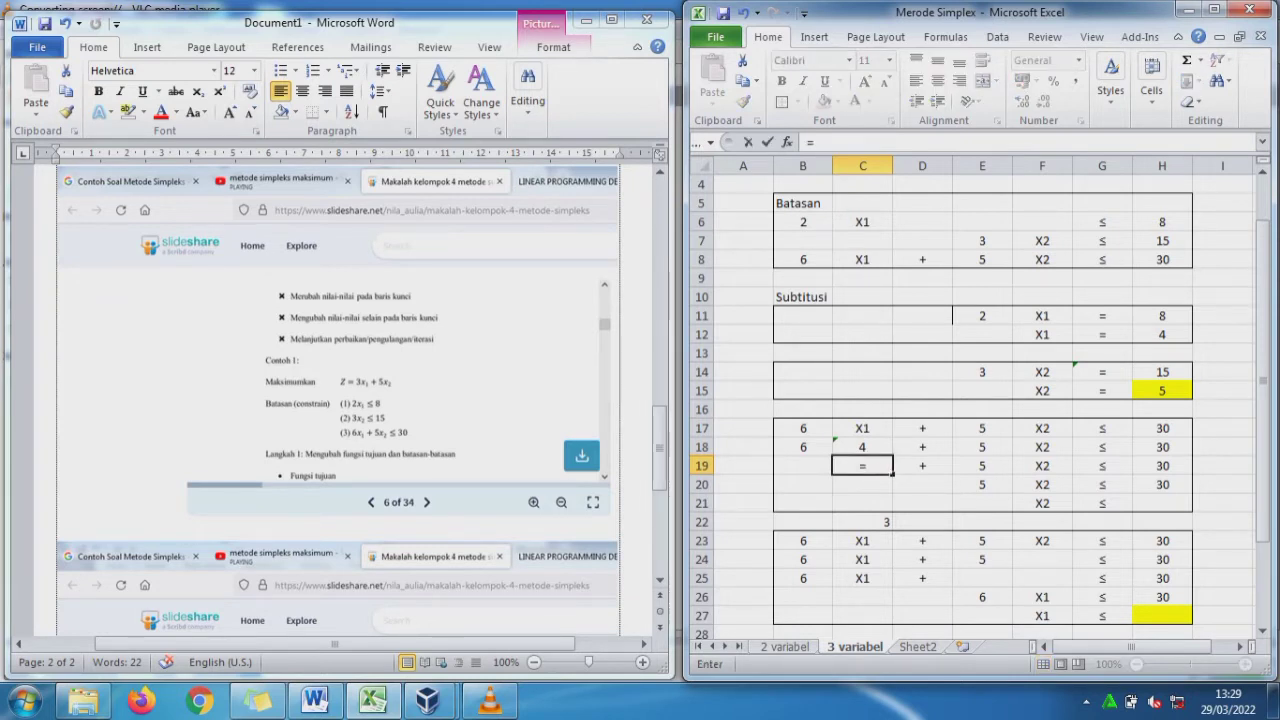
click(862, 447)
text(*)
click(803, 447)
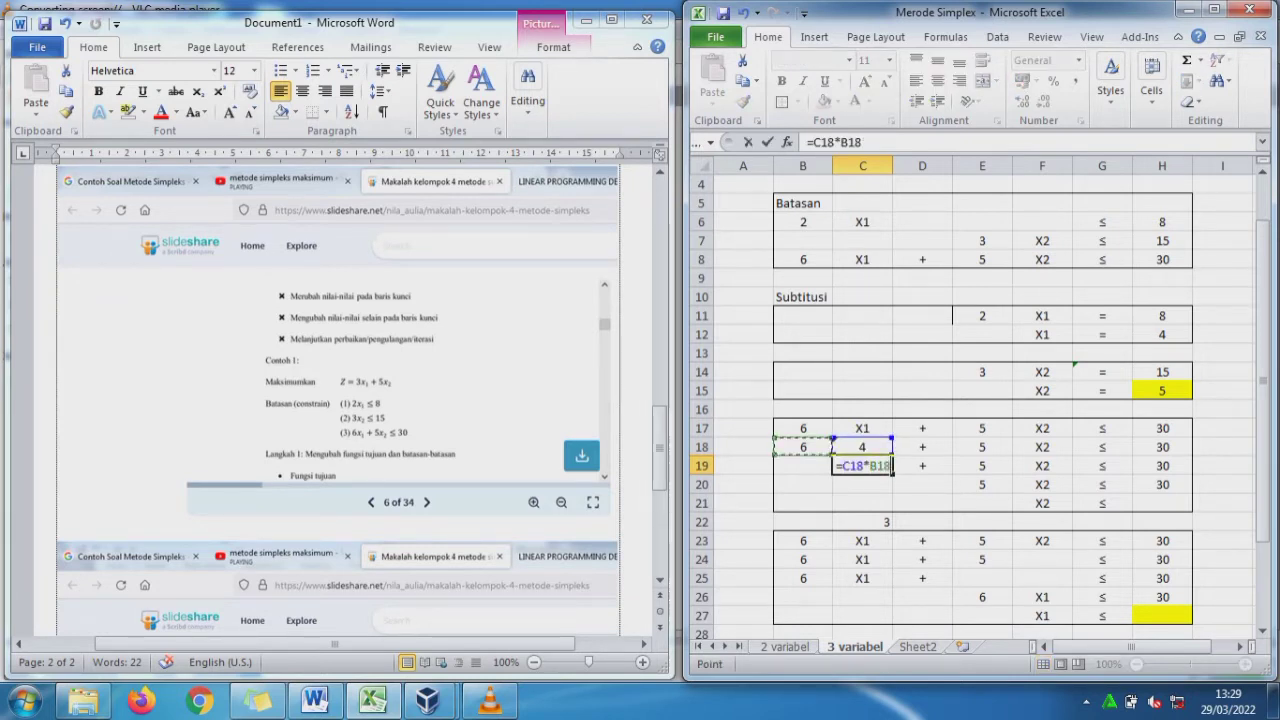
key(Return)
- Inspect the remaining formulas across row 19 and the subtraction formula in H20
key(Up)
key(Right)
key(Right)
key(Right)
key(Right)
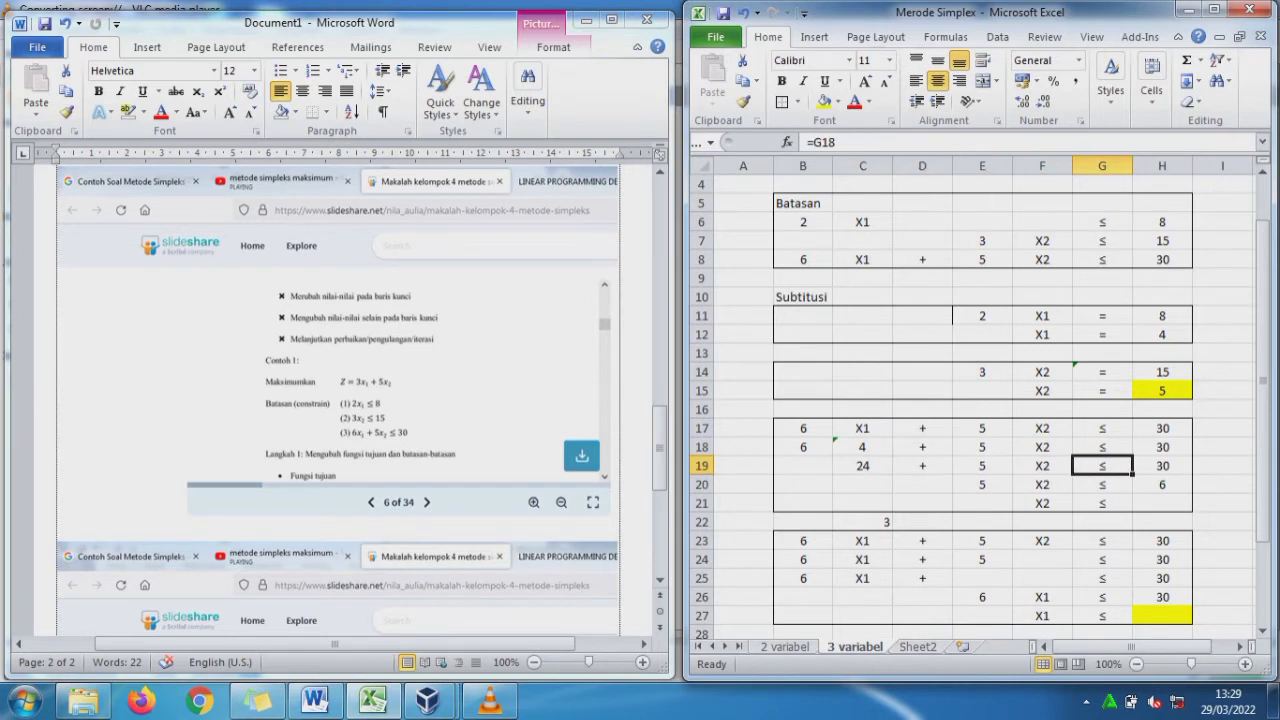
key(Right)
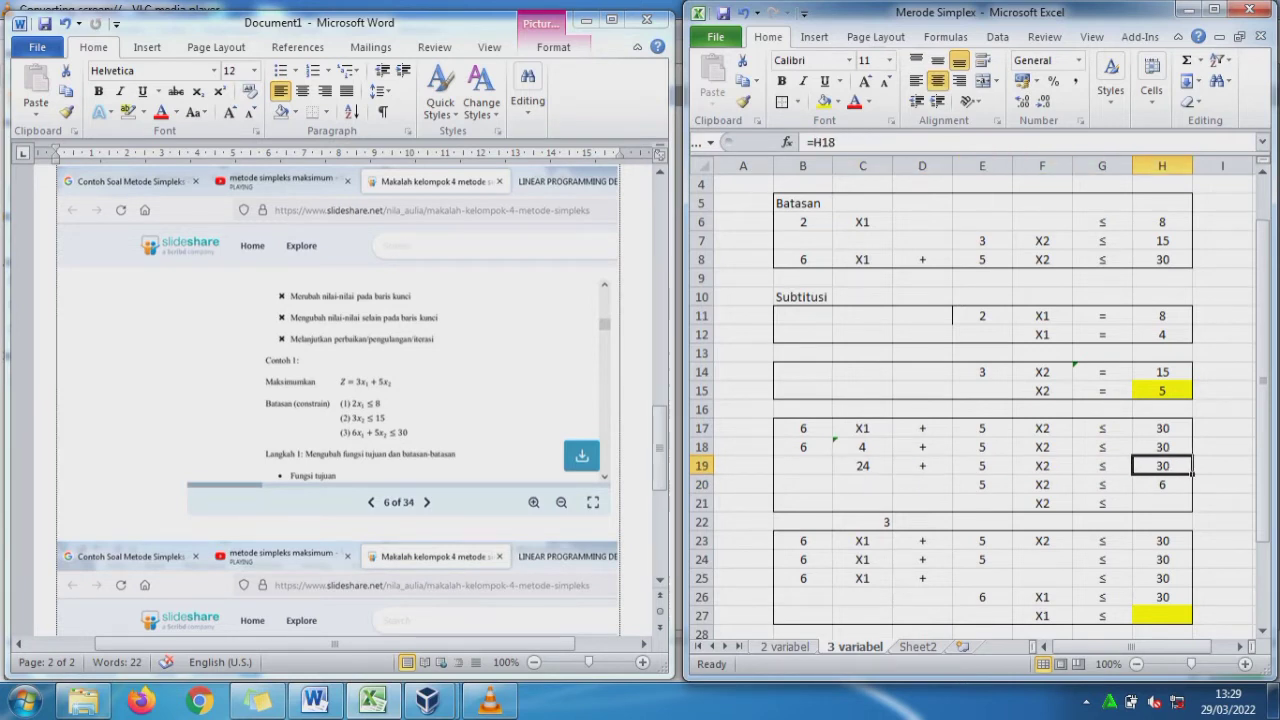
key(Down)
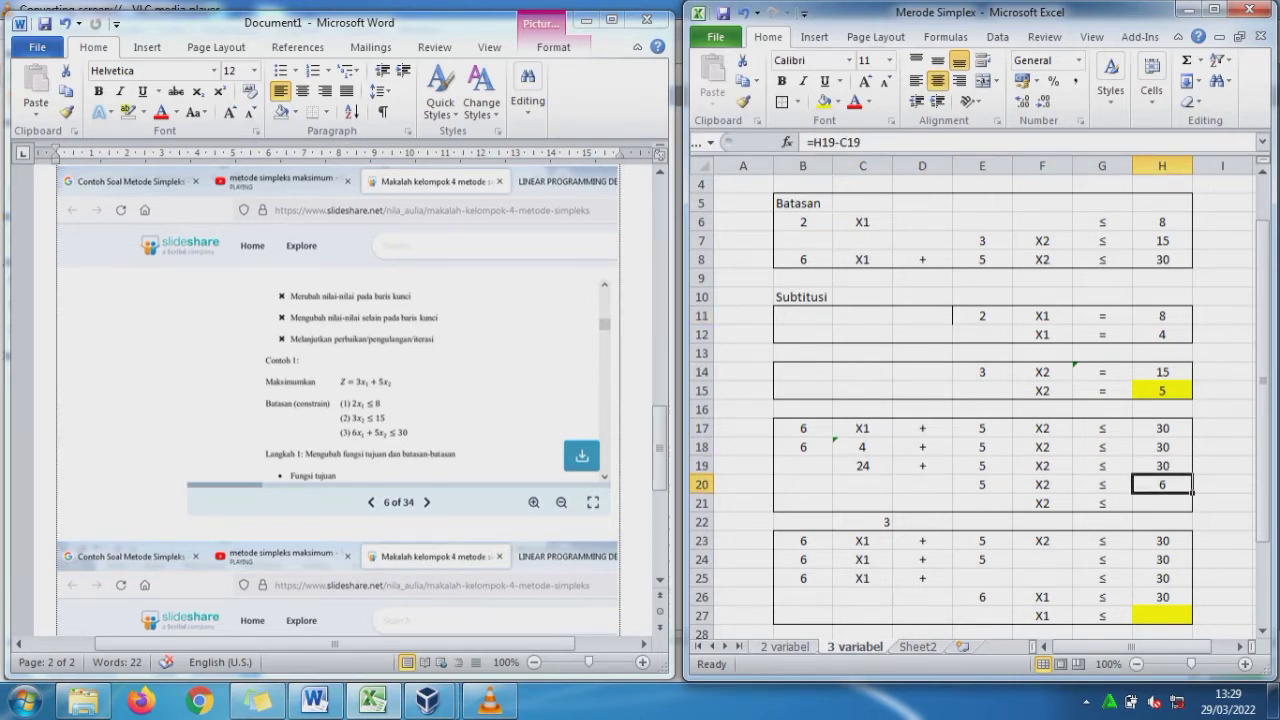
key(F2)
key(Escape)
- Calculate X2 for the third constraint in H21 by dividing H20 by E20
key(Down)
text(=)
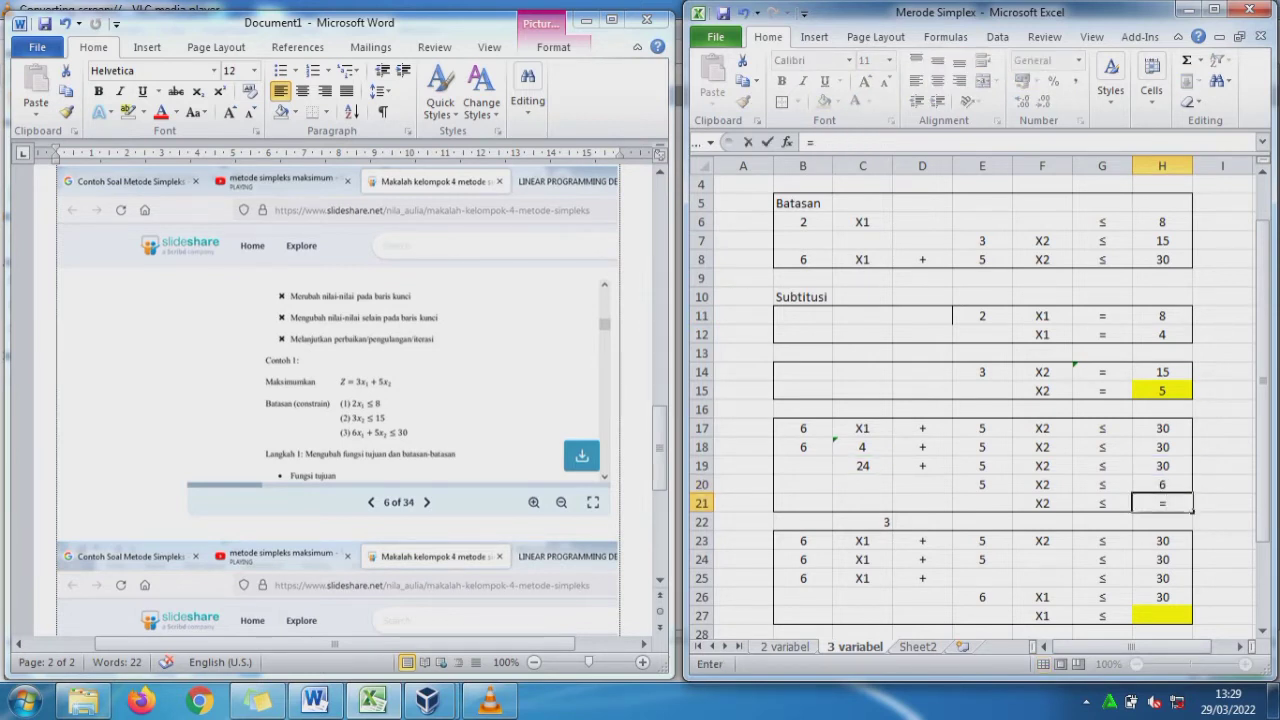
key(Up)
text(/)
key(Up)
key(Left)
key(Left)
key(Left)
key(Return)
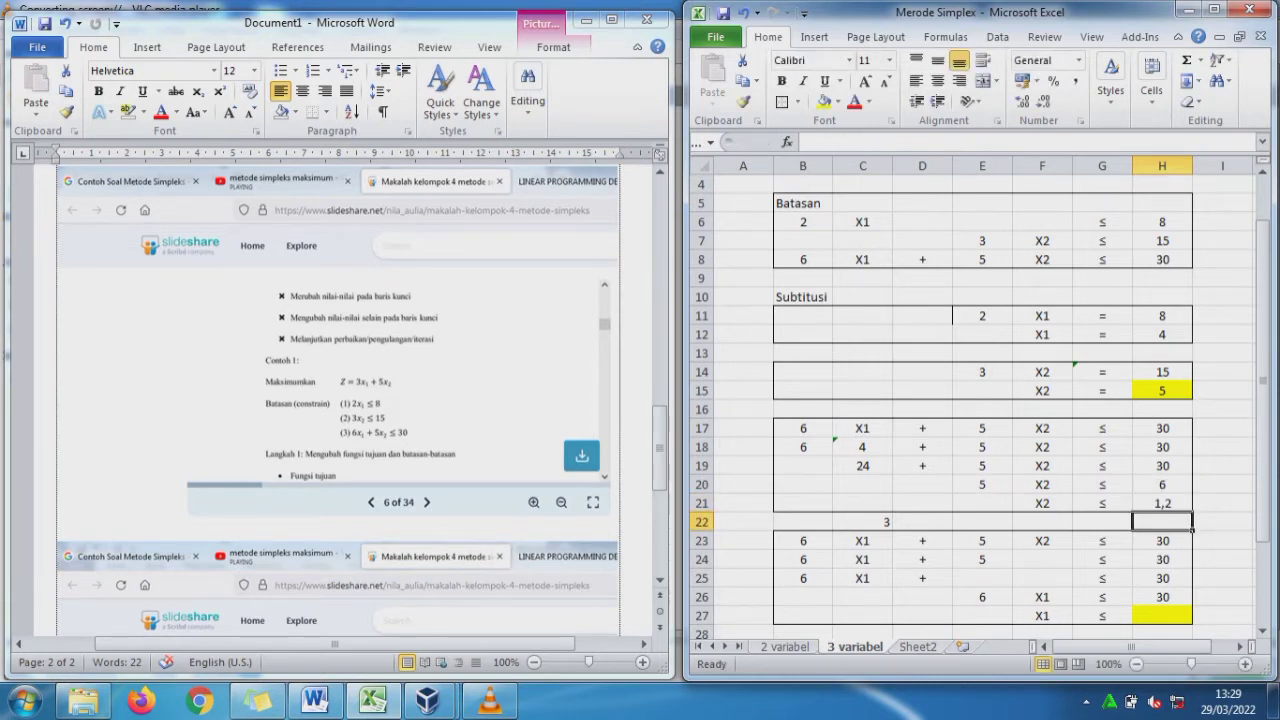
- Substitute X2 into the third constraint's second block by referencing H15 in F24
key(Down)
key(Down)
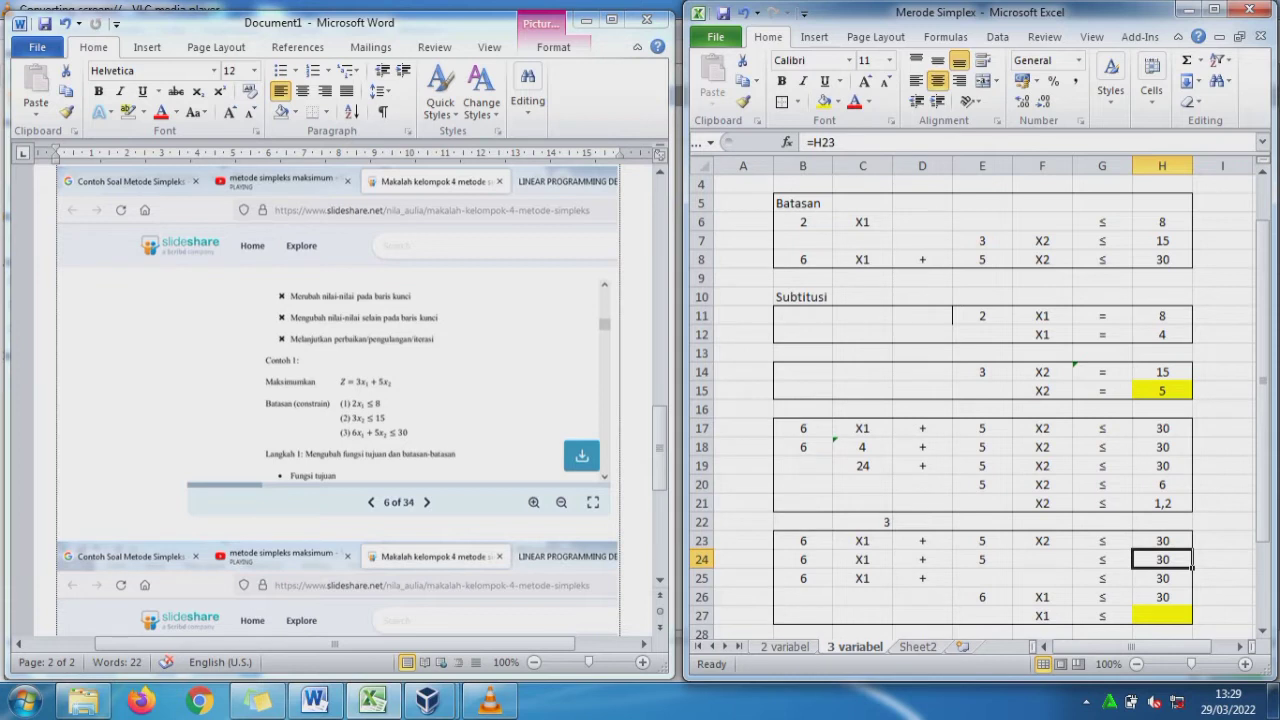
click(1042, 391)
click(1162, 391)
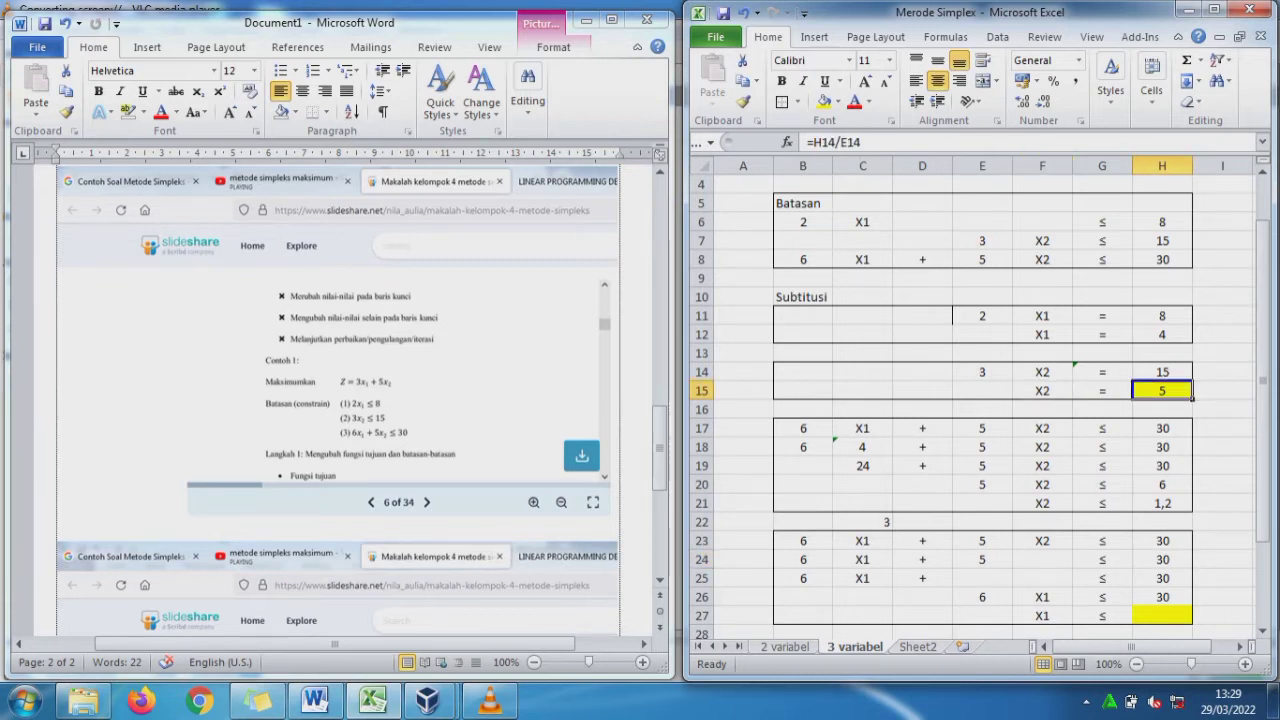
click(1042, 560)
text(=)
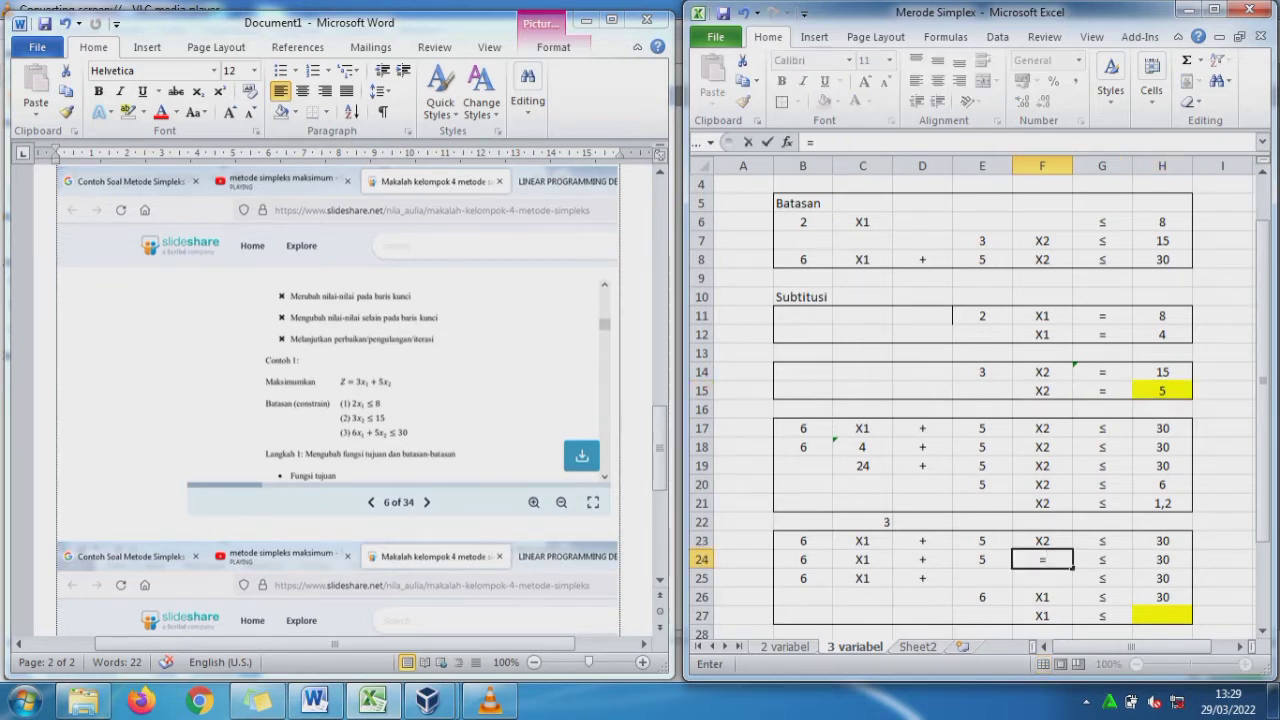
click(1162, 391)
key(Return)
- Multiply the substituted X2 by its coefficient from E24 in cell F25
key(Left)
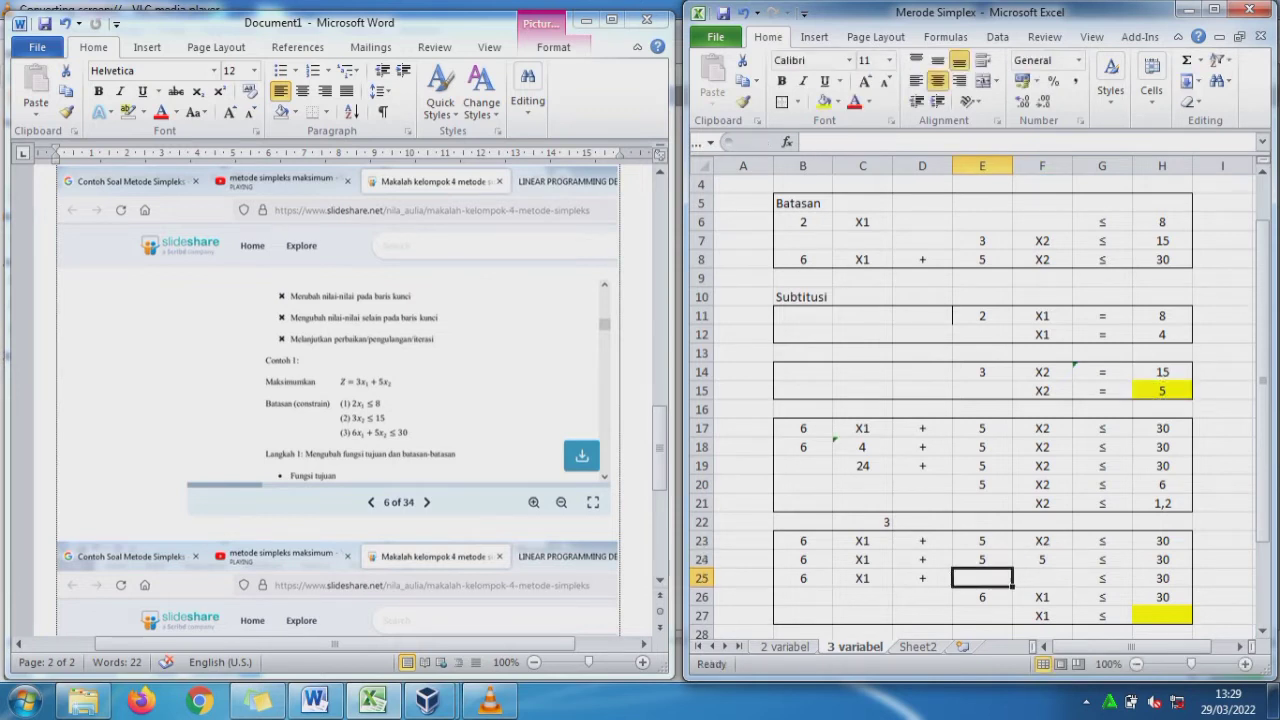
text(=)
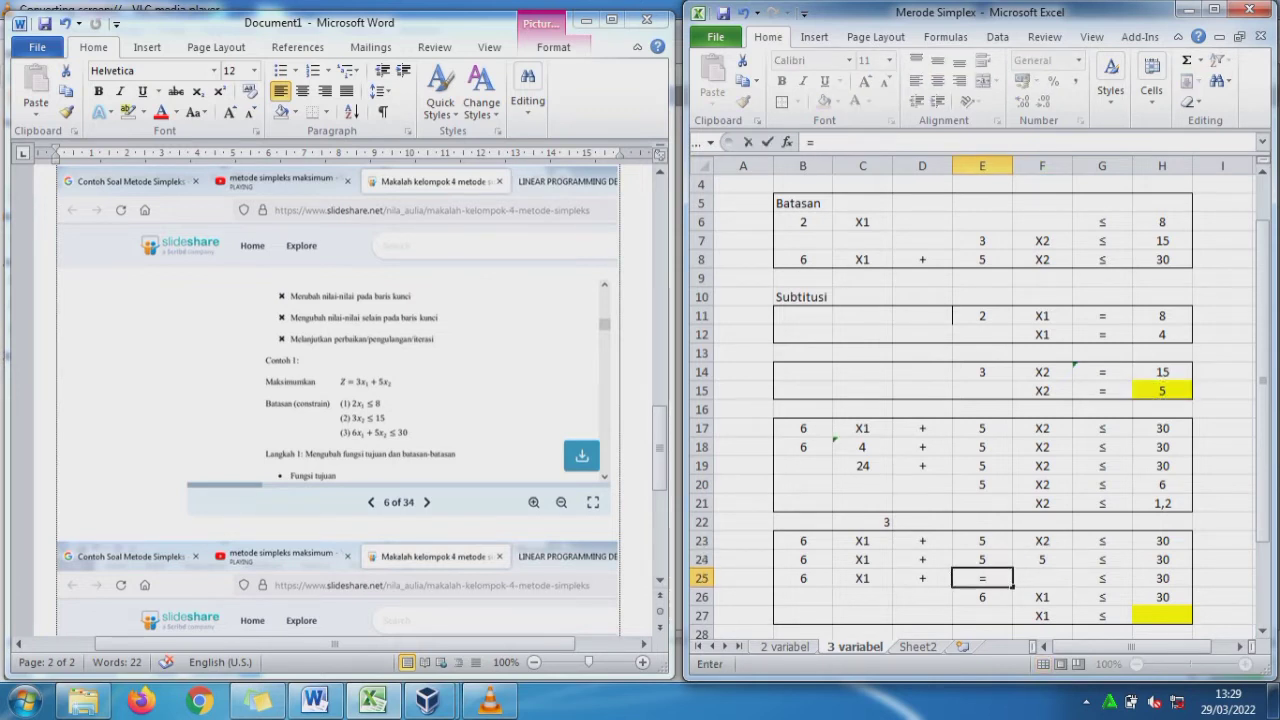
key(BackSpace)
key(Right)
text(=)
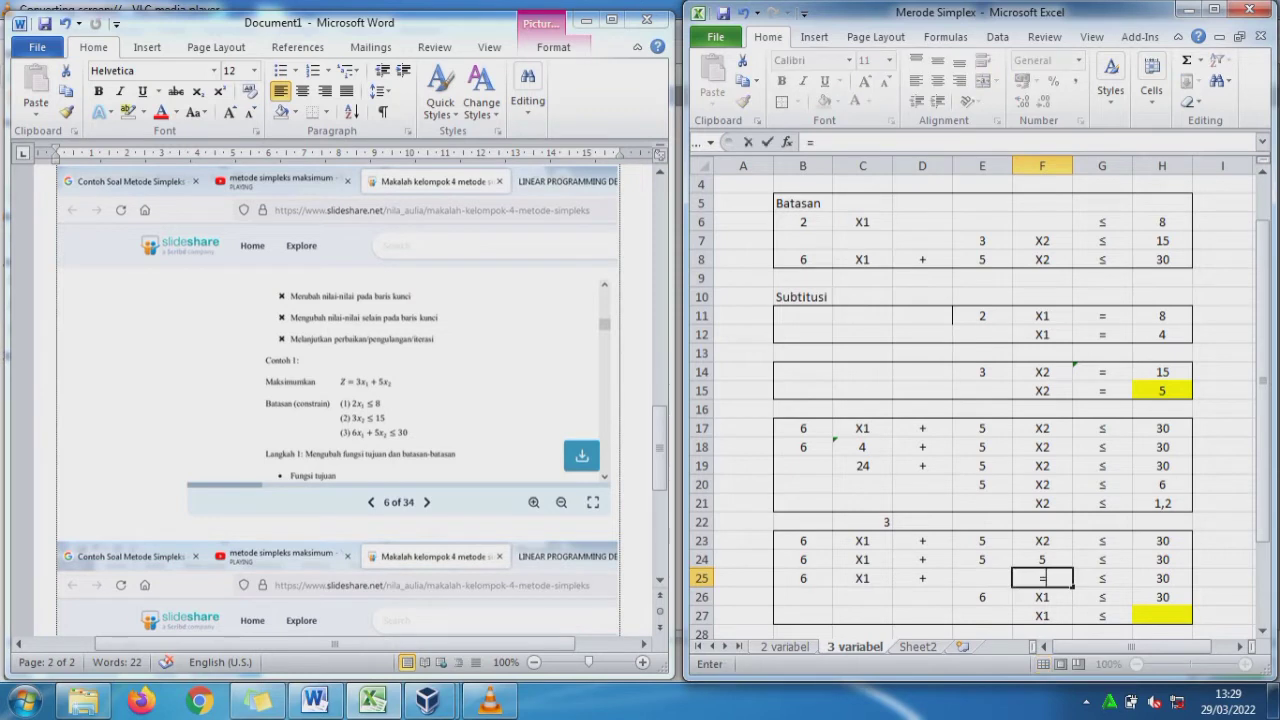
click(982, 560)
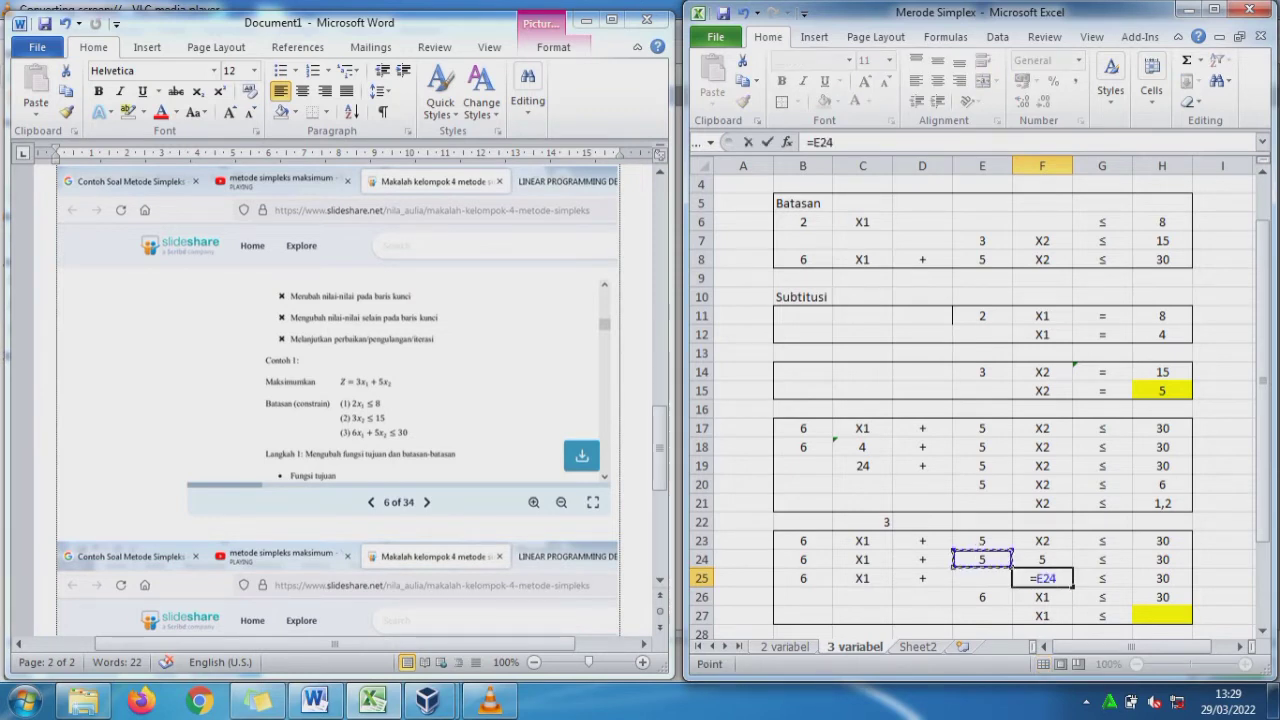
text(*)
text(E24)
key(Return)
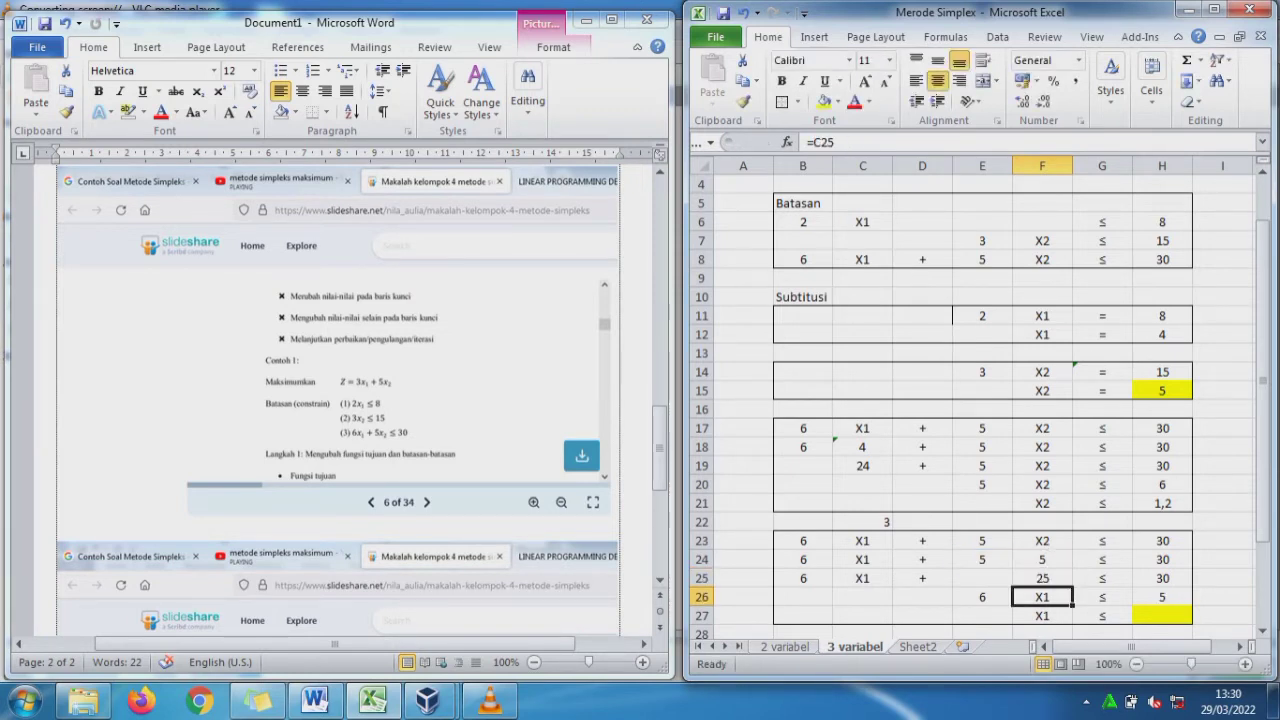
- Check the subtraction formula in H26 and calculate X1 in H27 by dividing H26 by its coefficient in E26
key(Right)
key(Right)
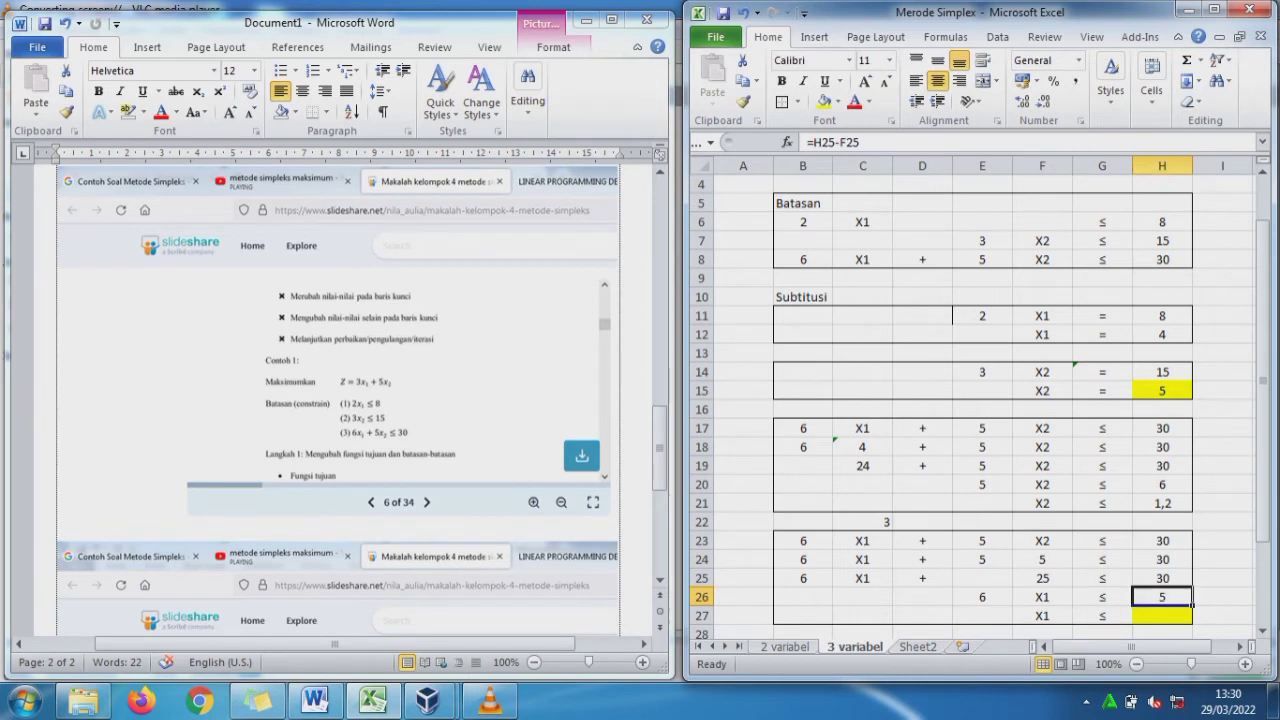
key(F2)
key(Escape)
key(Down)
text(=)
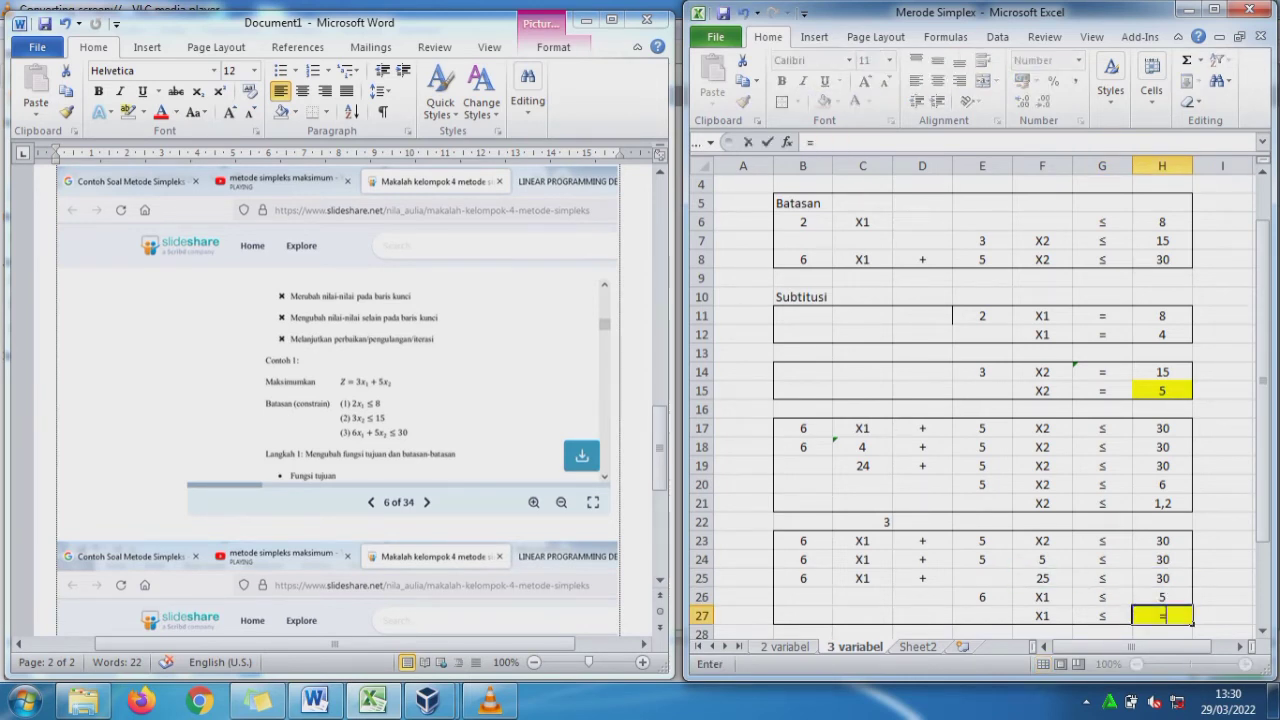
key(Up)
text(/)
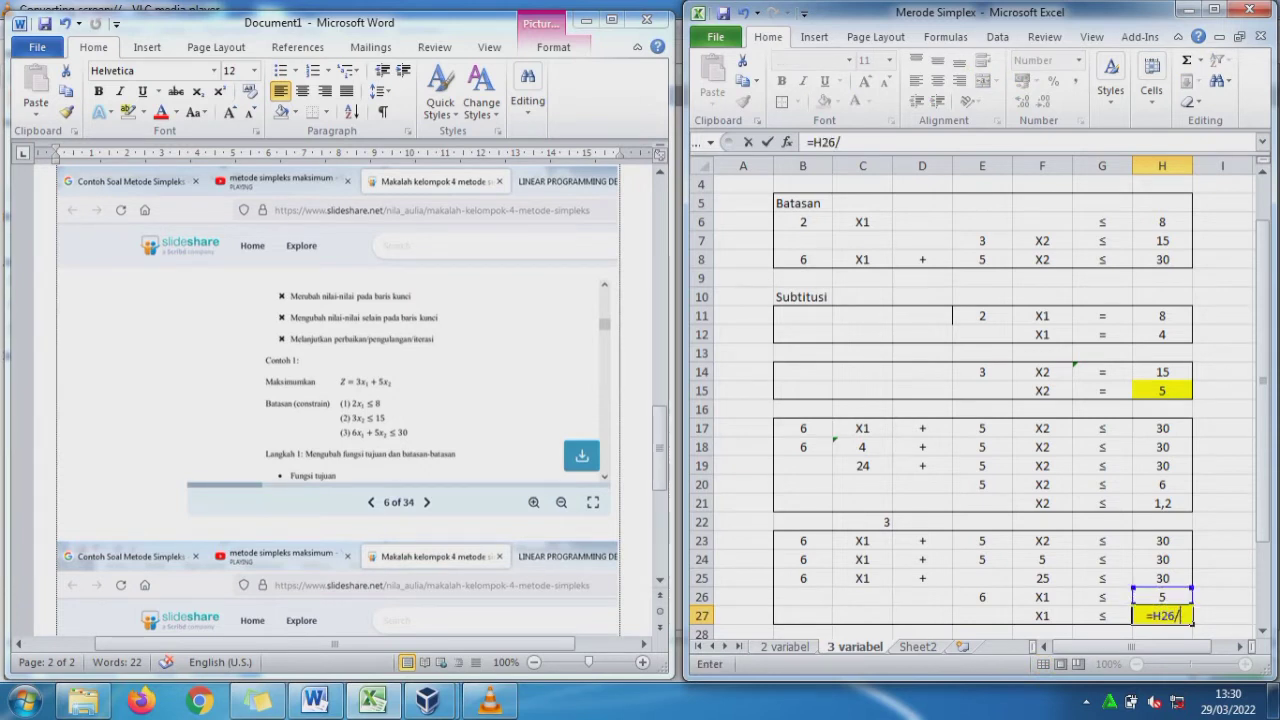
key(Up)
key(Left)
key(Left)
key(Left)
key(Return)
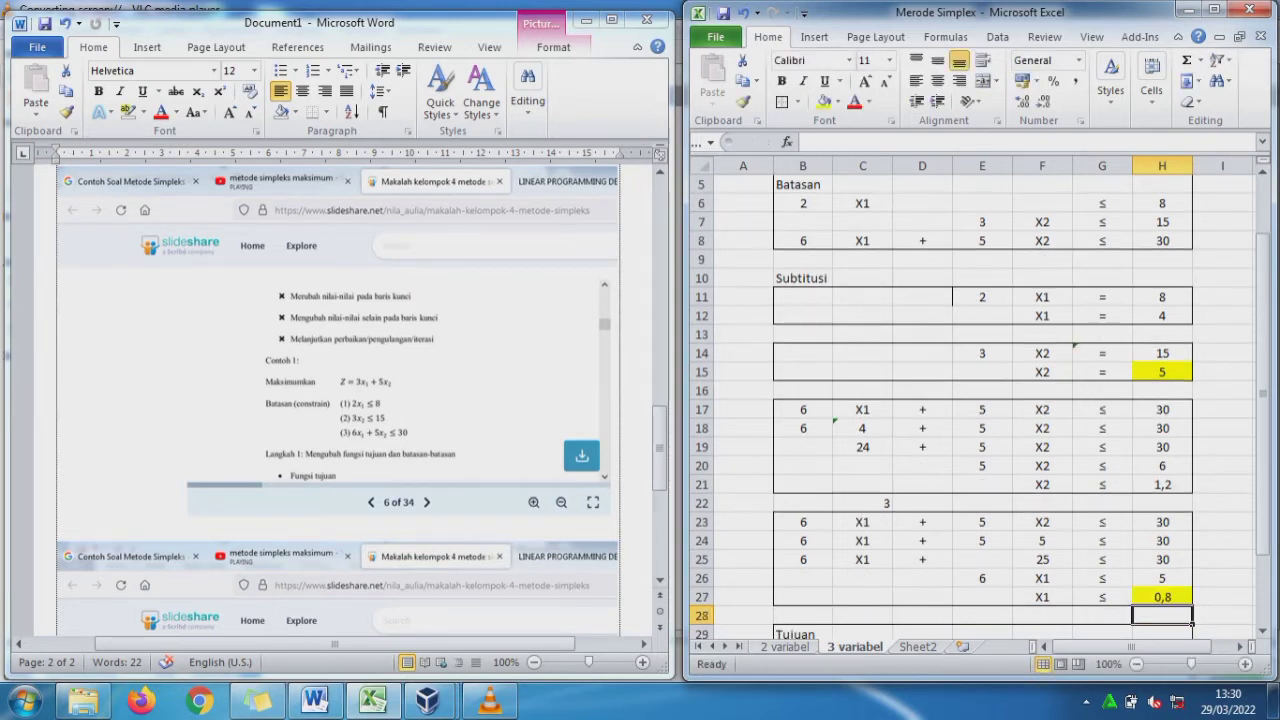
- Substitute X1 and X2 into the Tujuan objective function by referencing H12 in C31 and H15 in F31
key(Down)
key(Down)
key(Down)
key(Down)
key(Down)
key(Down)
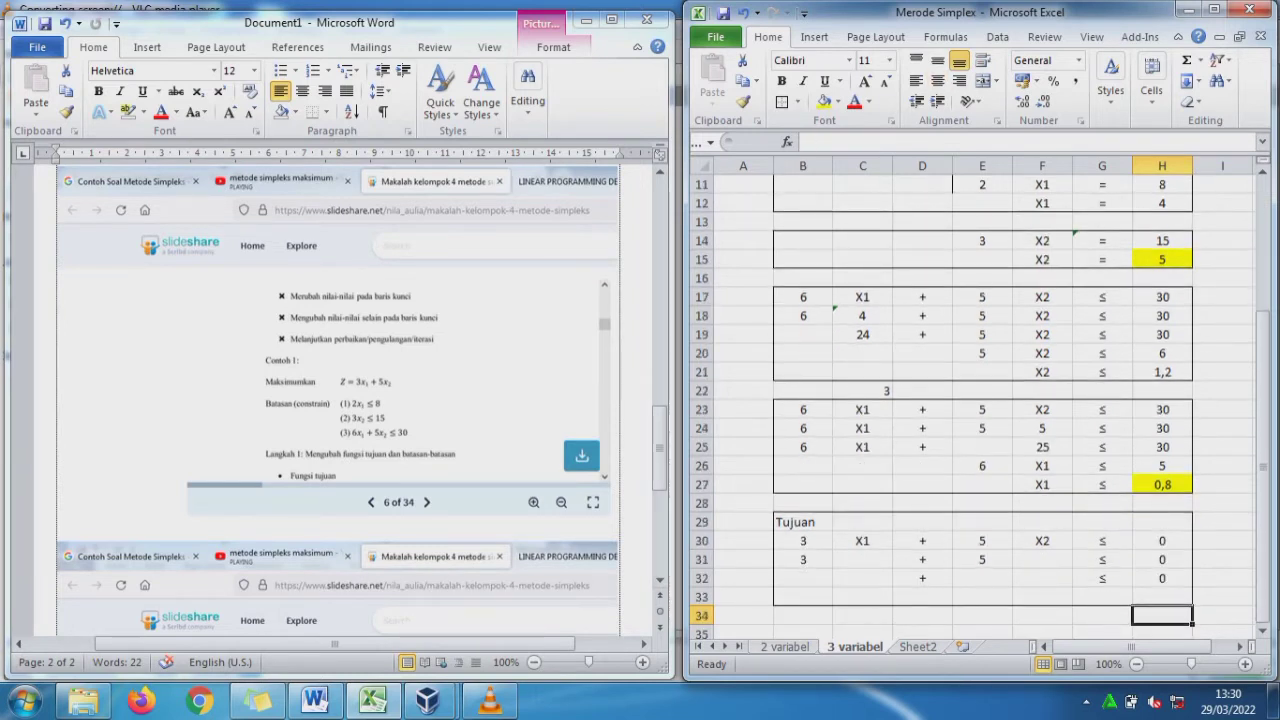
click(862, 560)
text(4,0)
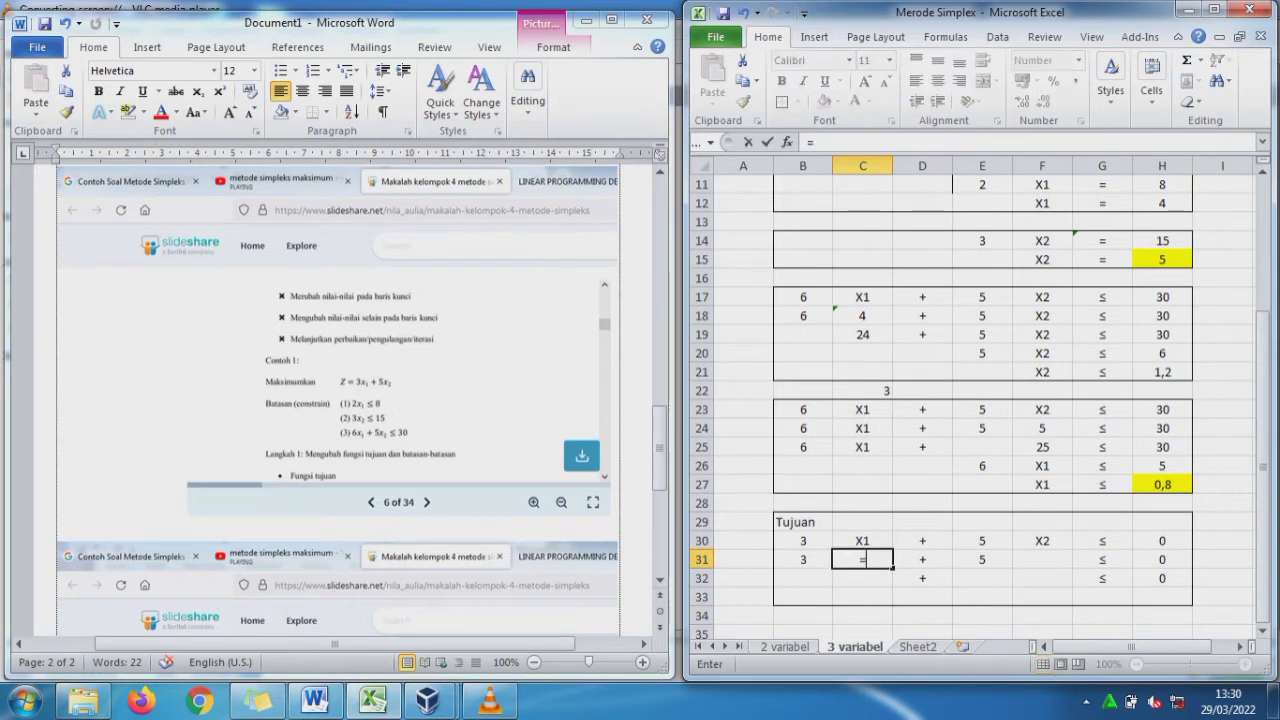
key(Return)
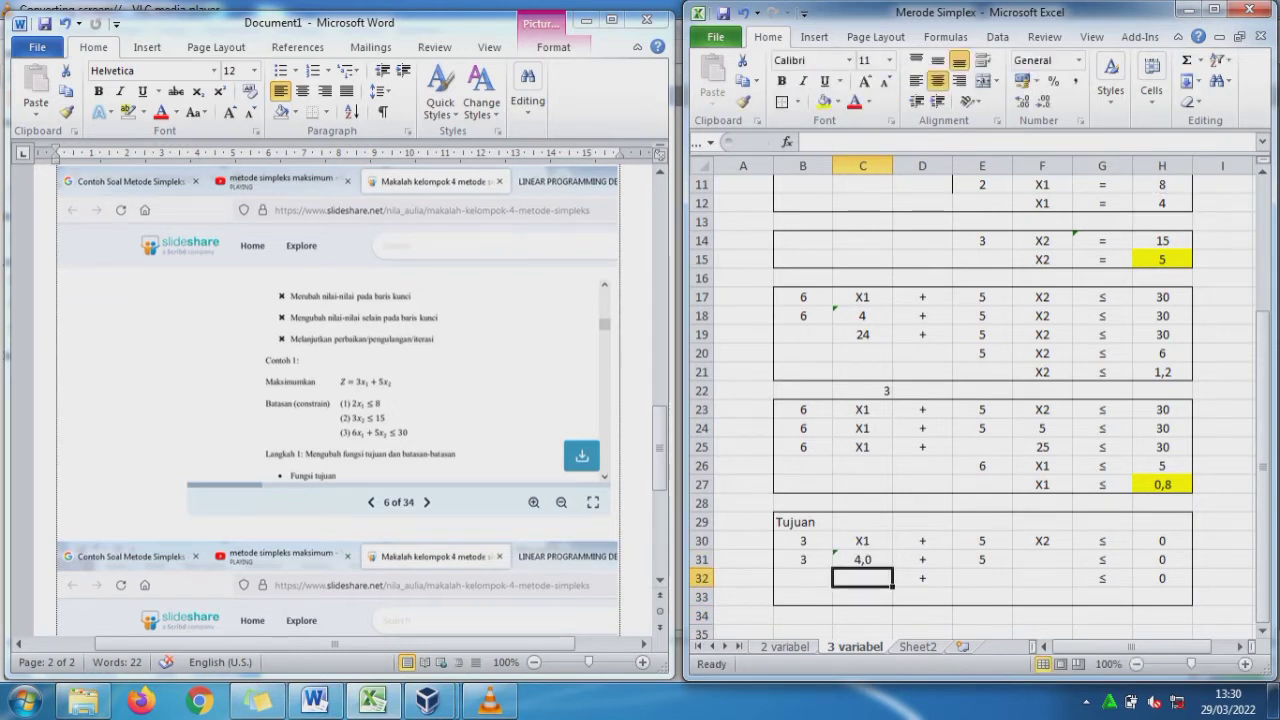
click(1042, 560)
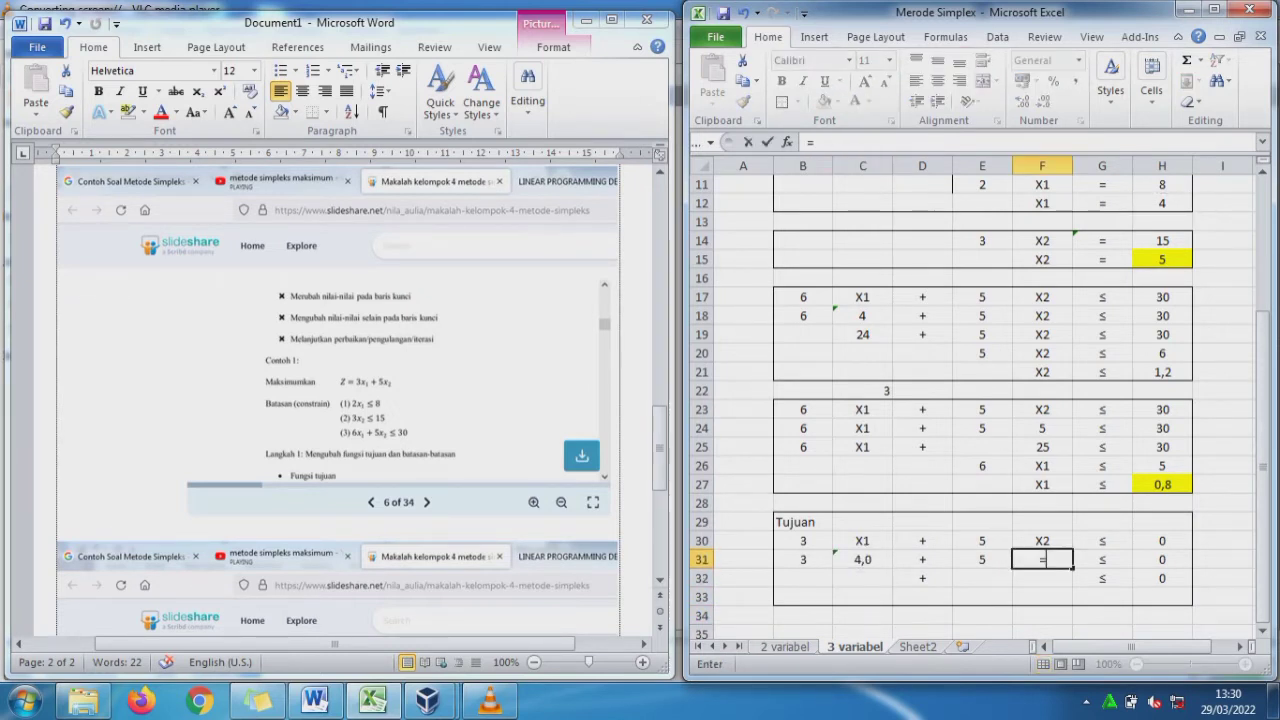
text(=H15)
key(Return)
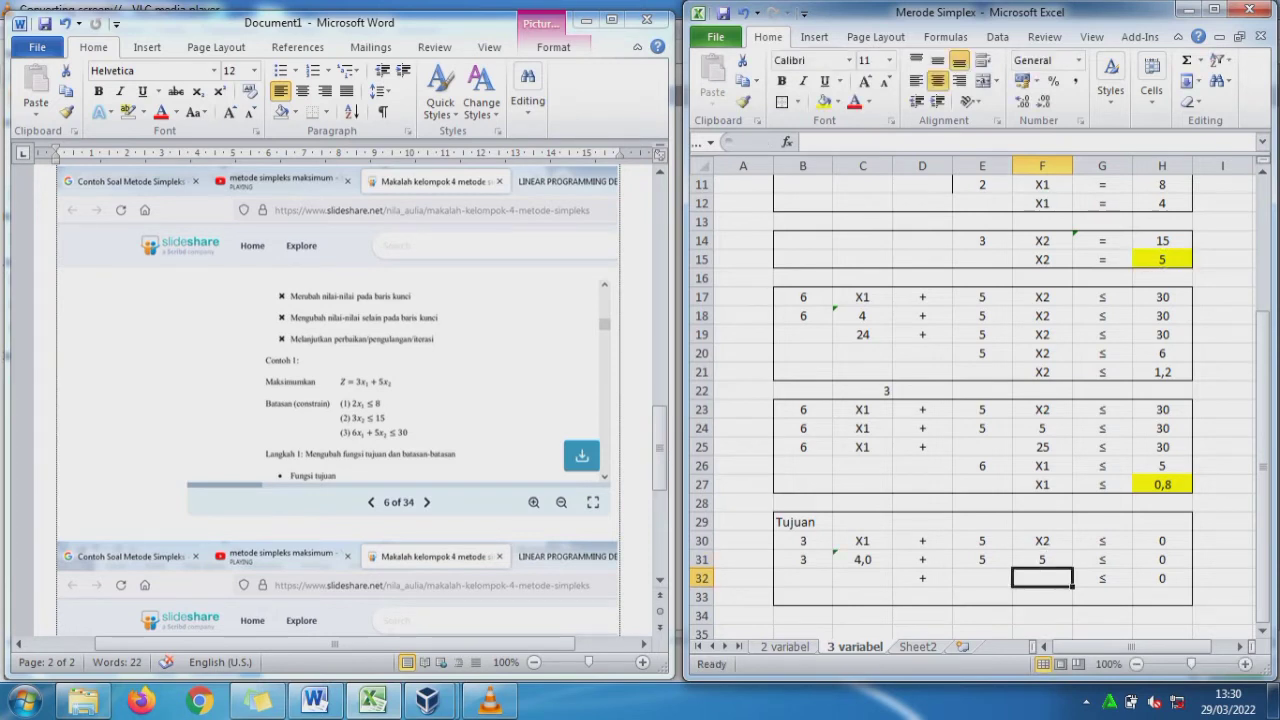
- Calculate the objective function's X1 term in C32 with the formula =B31*C31
click(863, 579)
text(=)
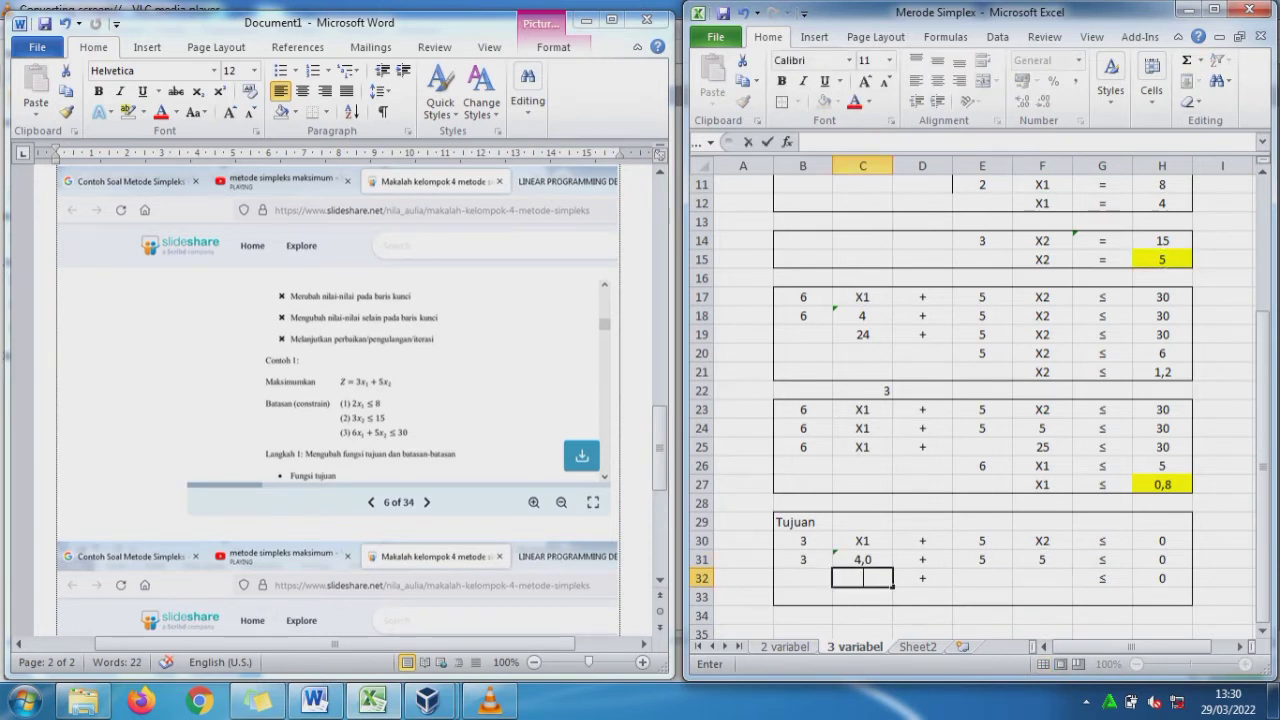
click(803, 560)
text(*)
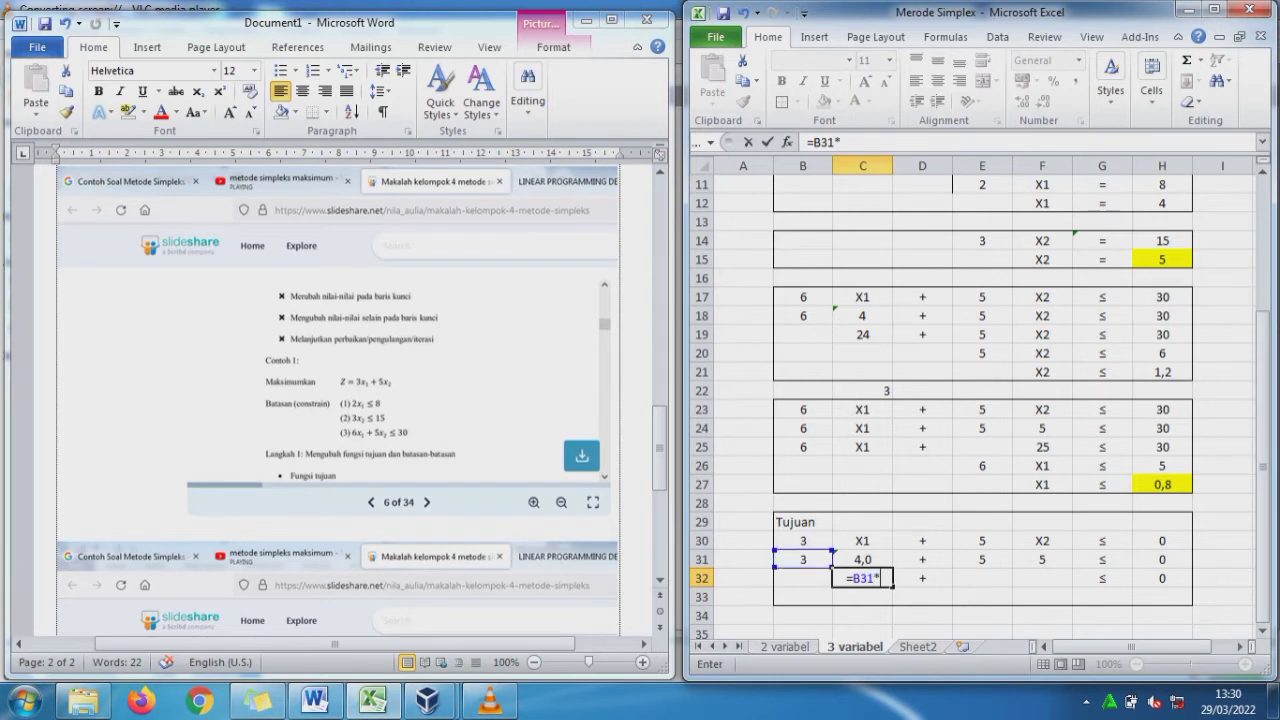
click(863, 560)
key(Return)
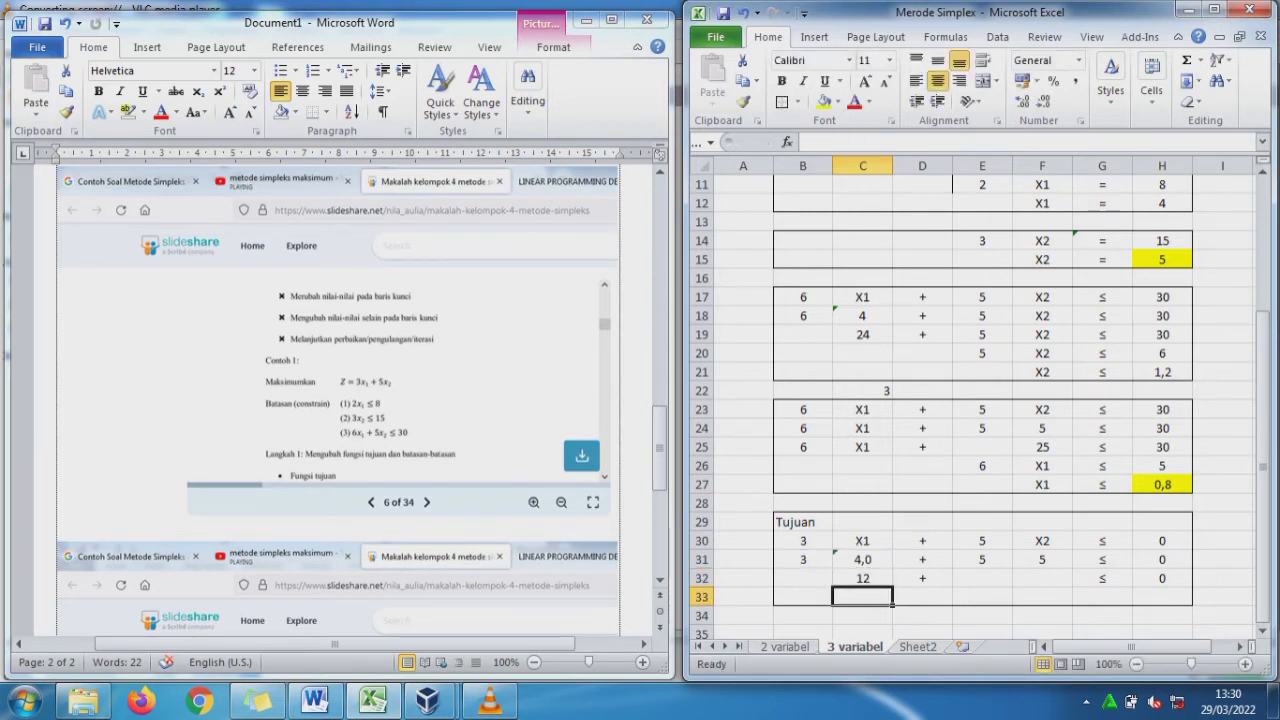
- Calculate the objective function's X2 term in E32 with the formula =E31*F31
click(982, 578)
text(=)
click(982, 560)
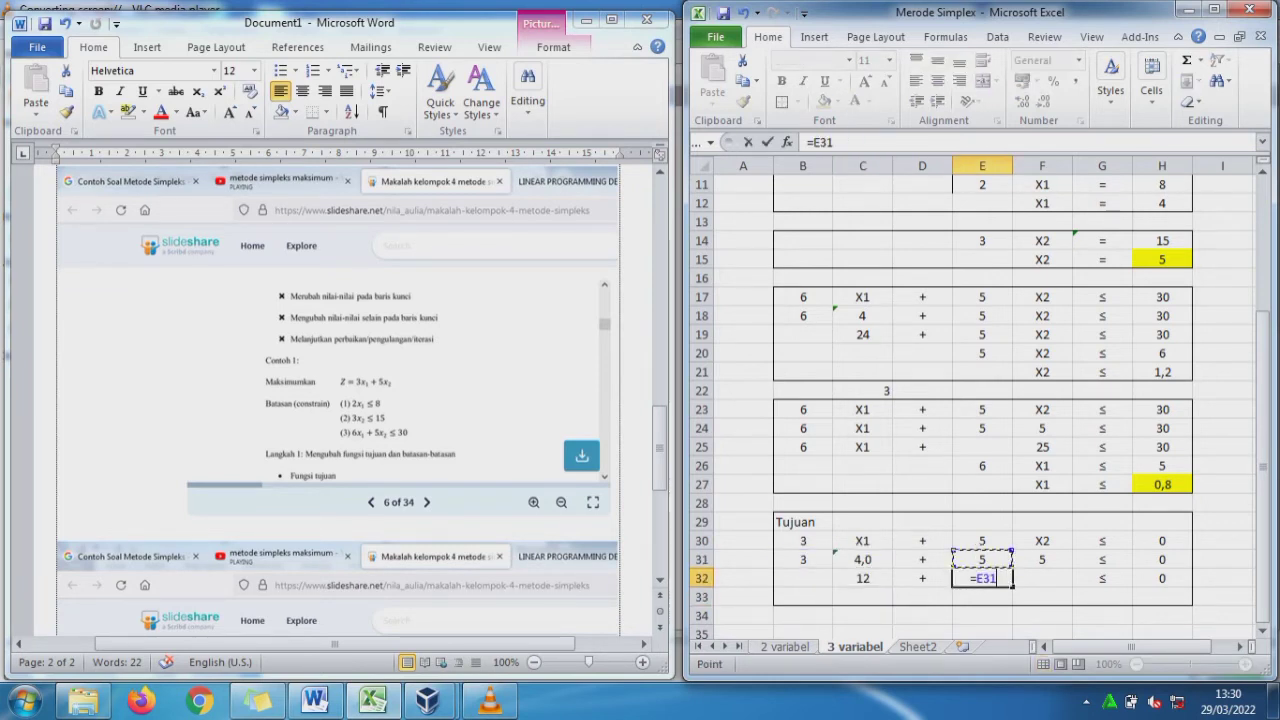
text(*)
click(1042, 560)
key(Return)
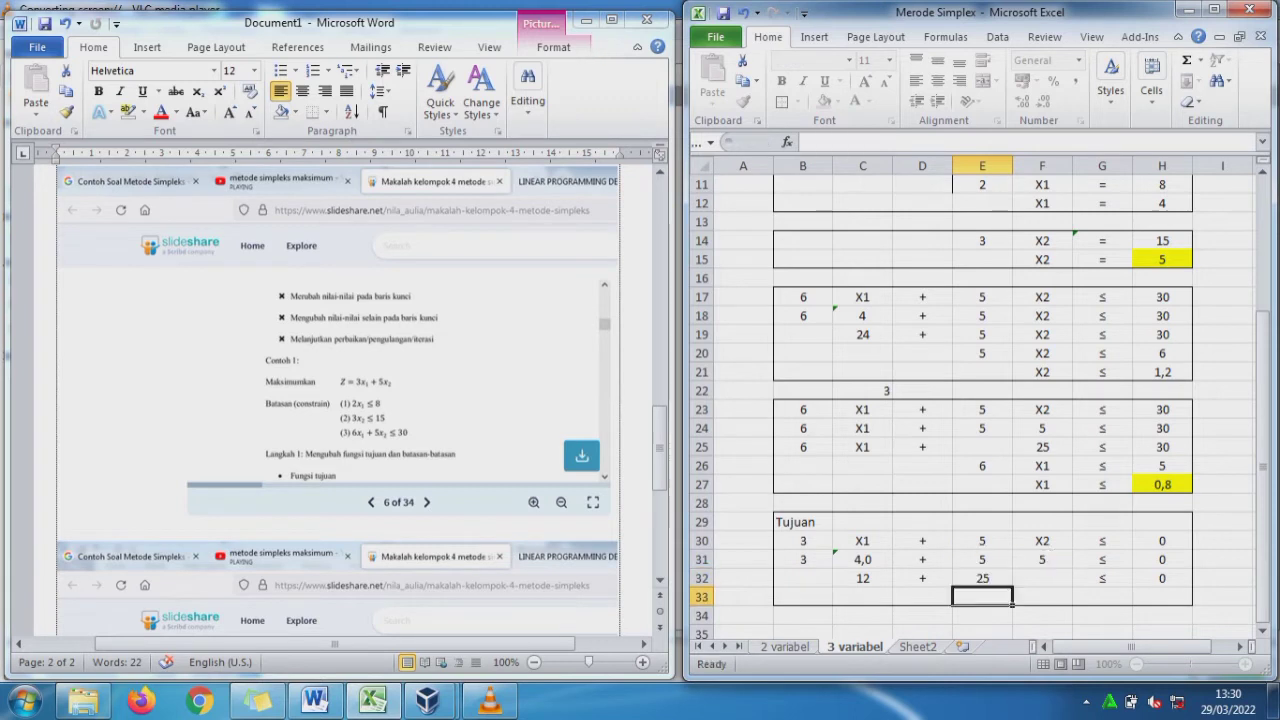
- Total the objective function in H33 with =C32+E32 and format the result to one decimal place
key(Right)
key(Right)
key(Right)
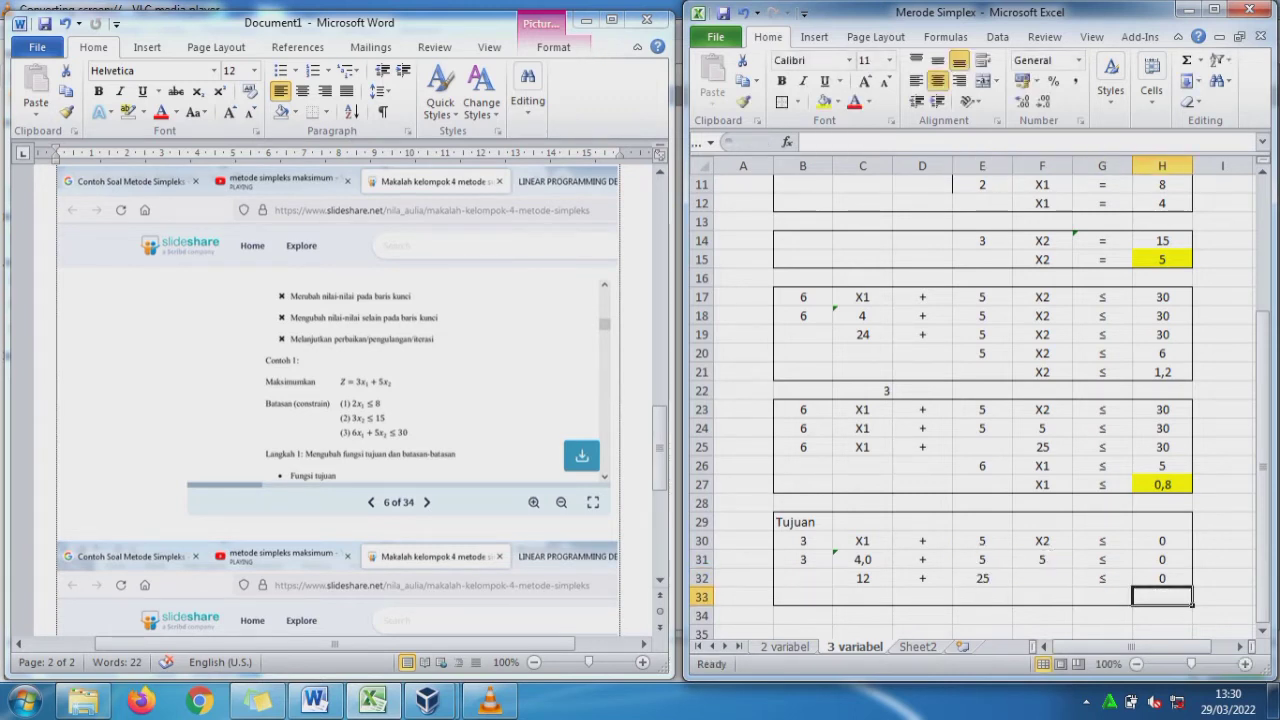
text(=)
click(863, 578)
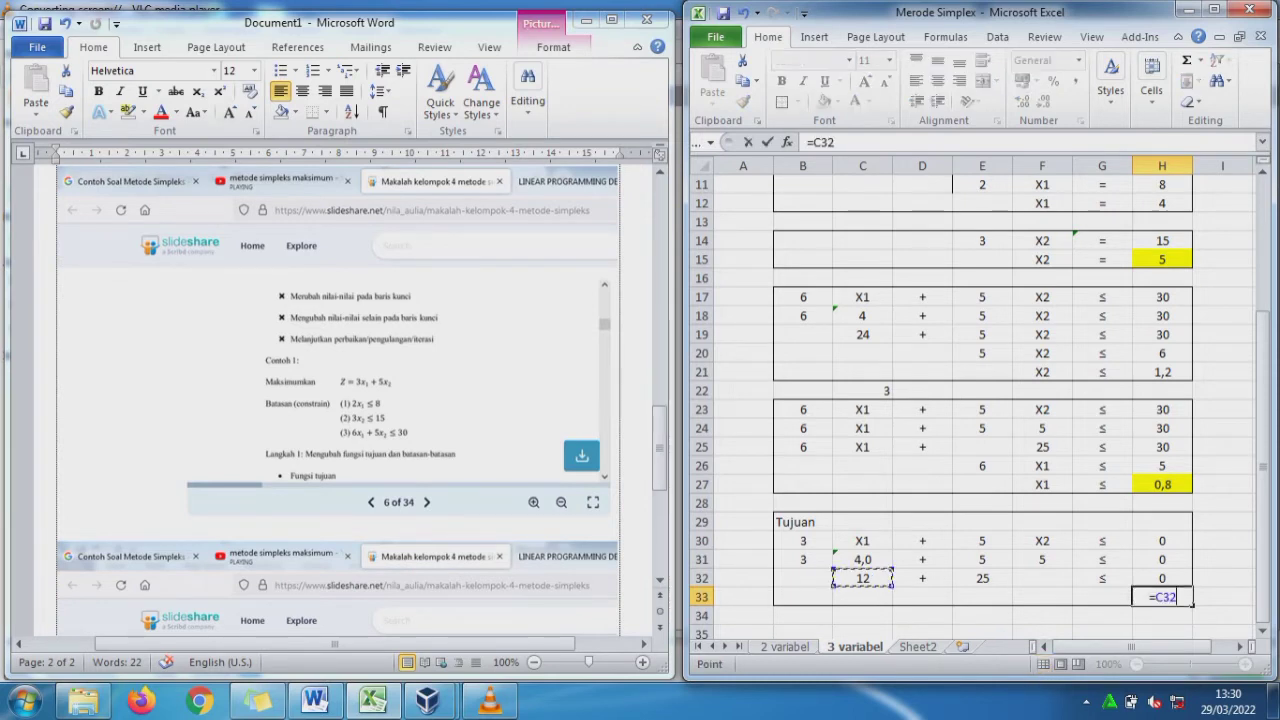
text(+)
click(982, 578)
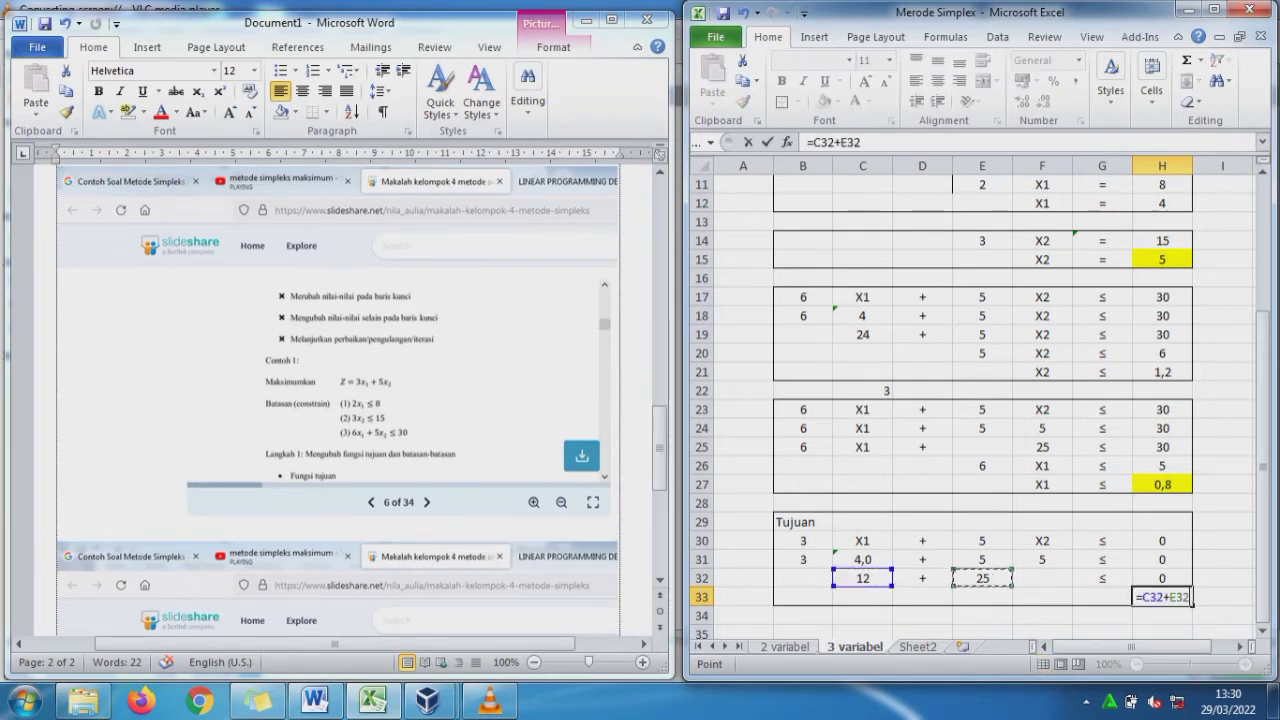
key(Return)
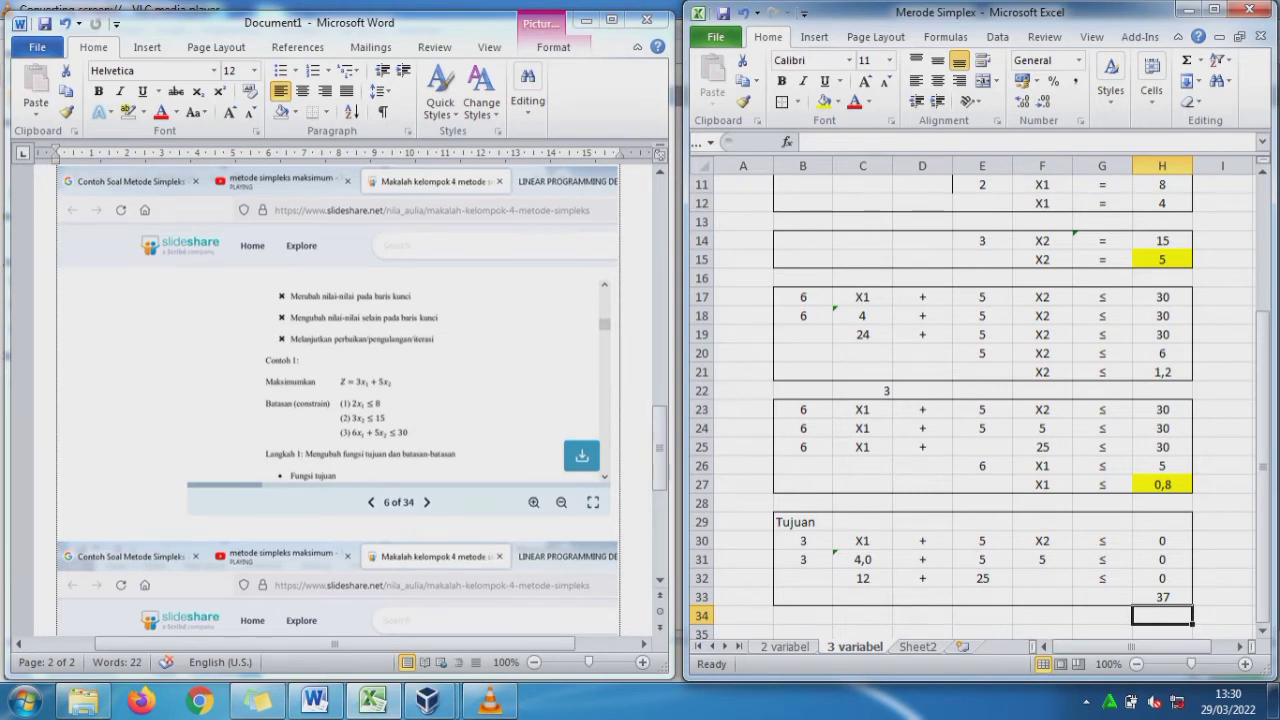
click(1162, 597)
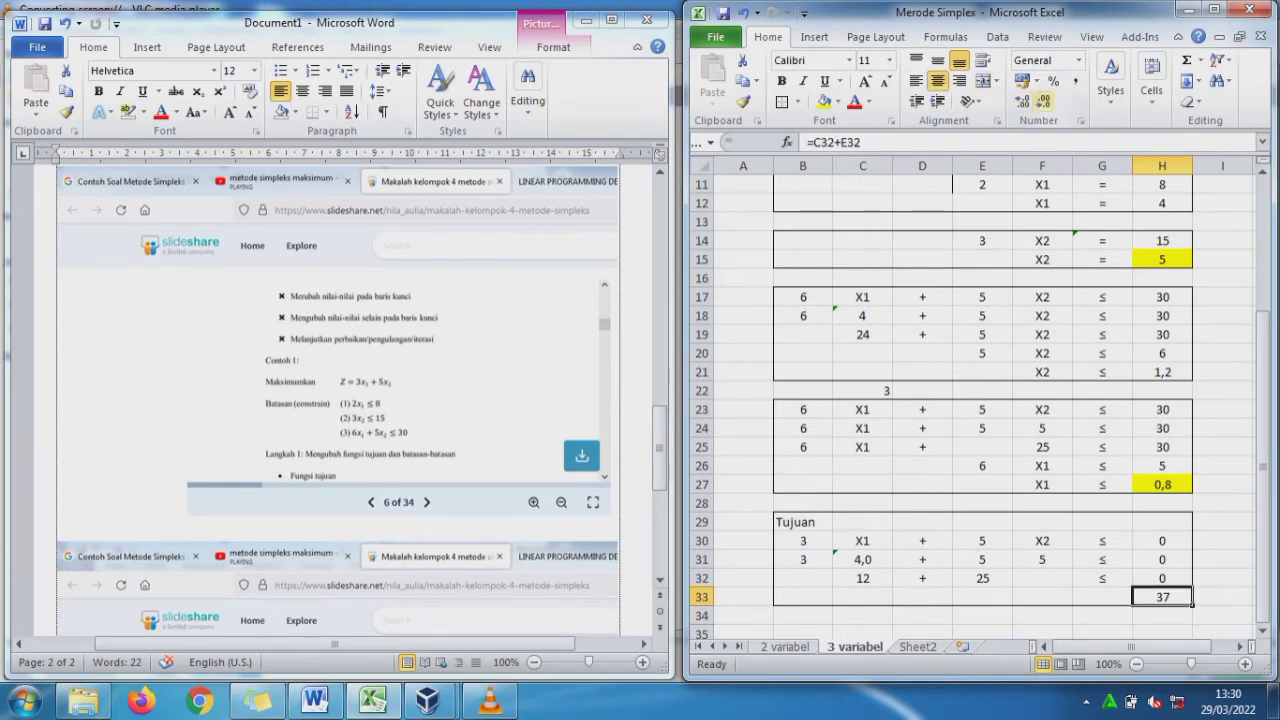
click(1021, 101)
- Compare the total with the final answer in the Word document and replace the X2 value in F31 with a reference to H21
drag(660, 443, 660, 500)
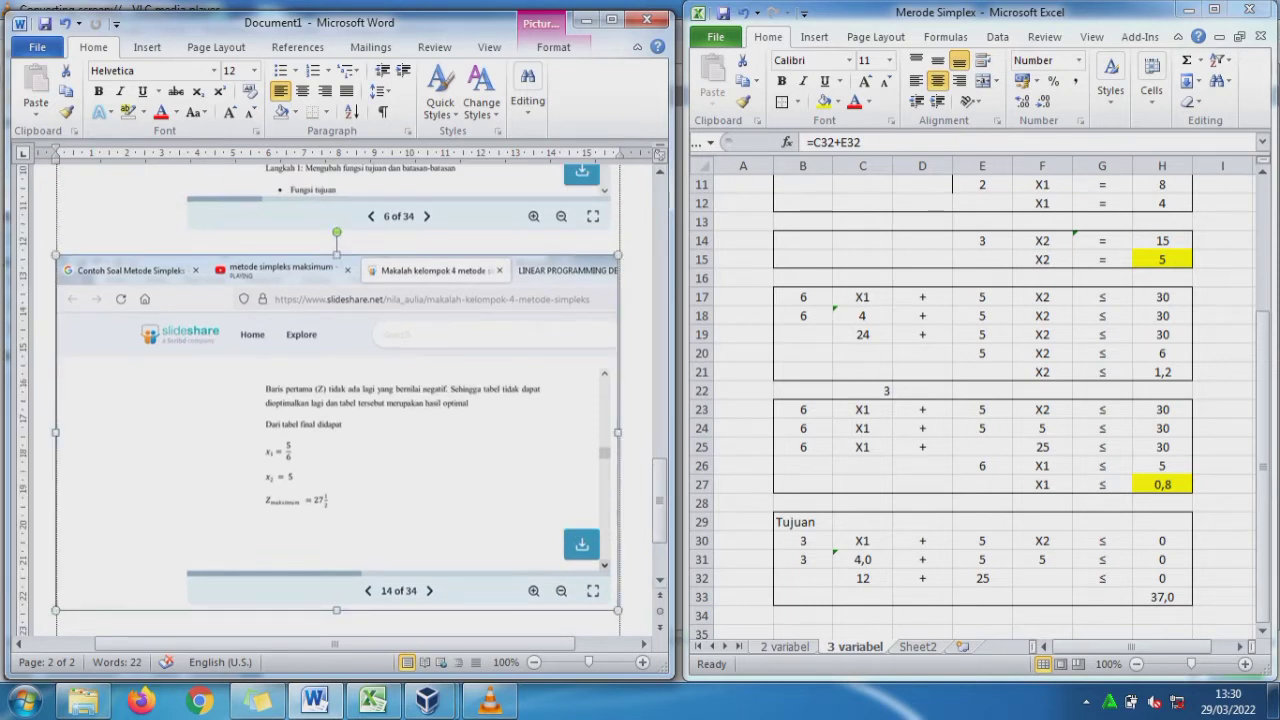
click(1162, 597)
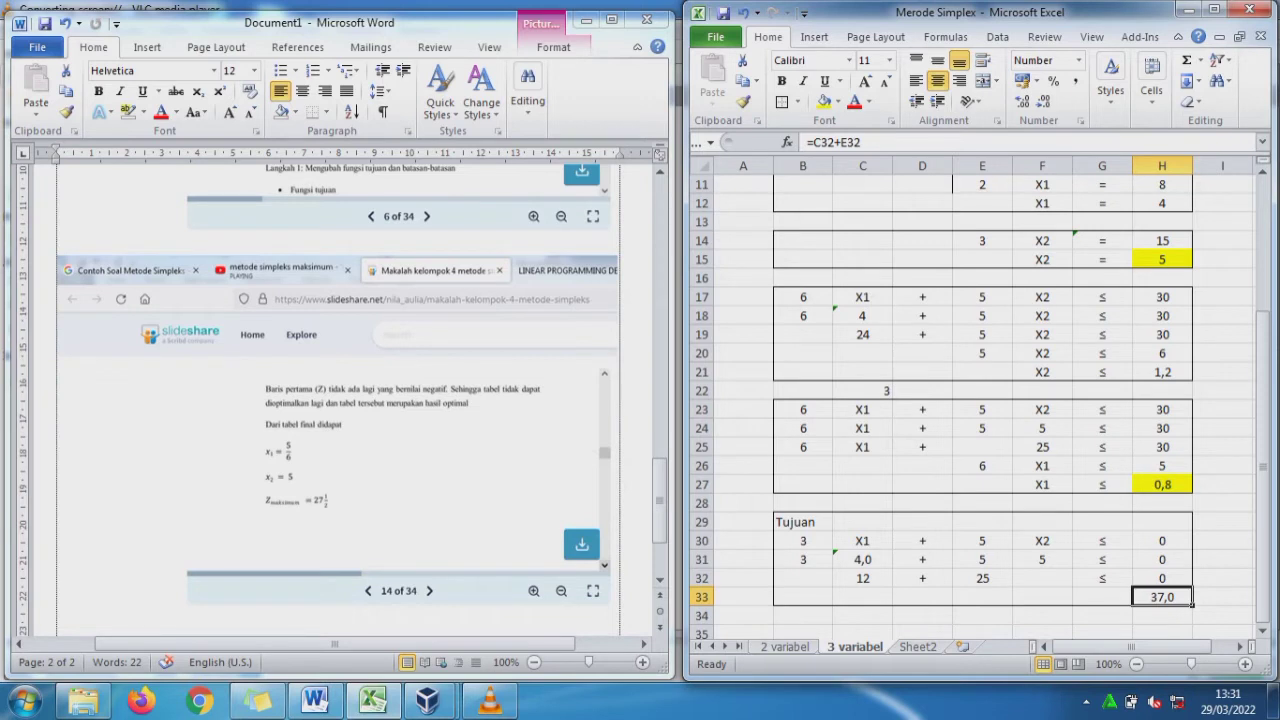
click(862, 560)
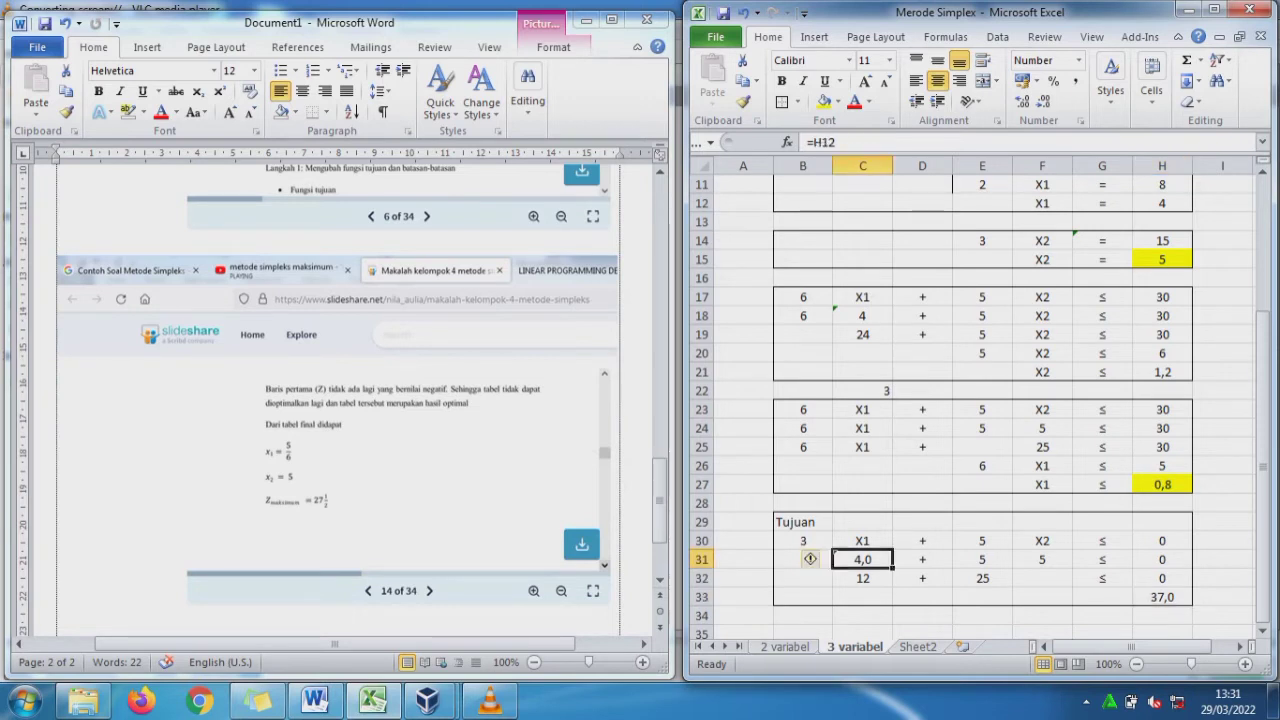
click(1042, 560)
text(=)
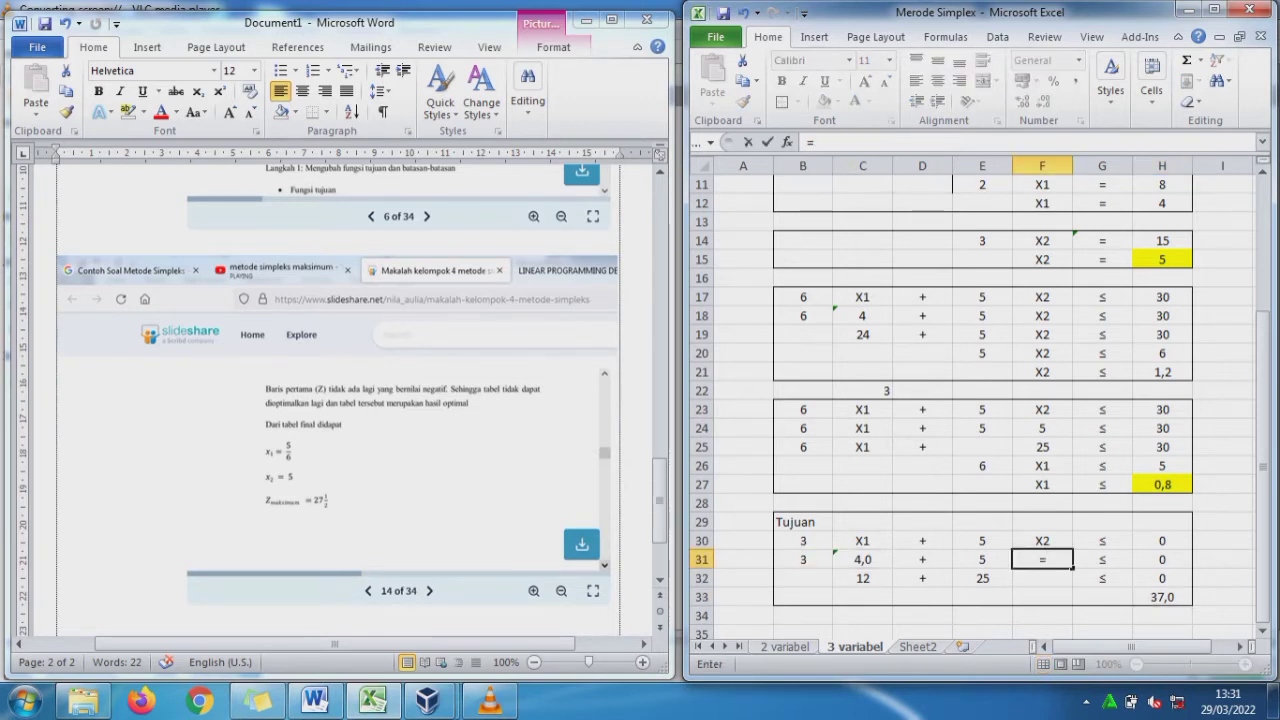
click(1162, 372)
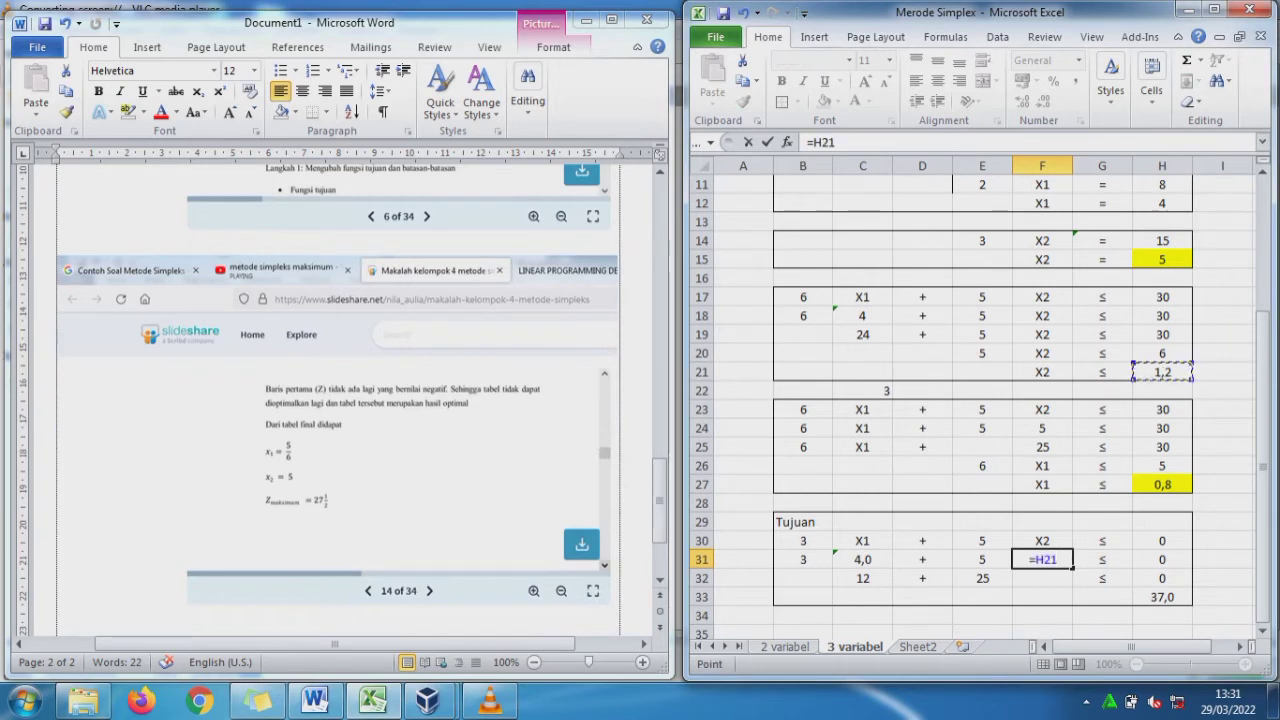
key(Return)
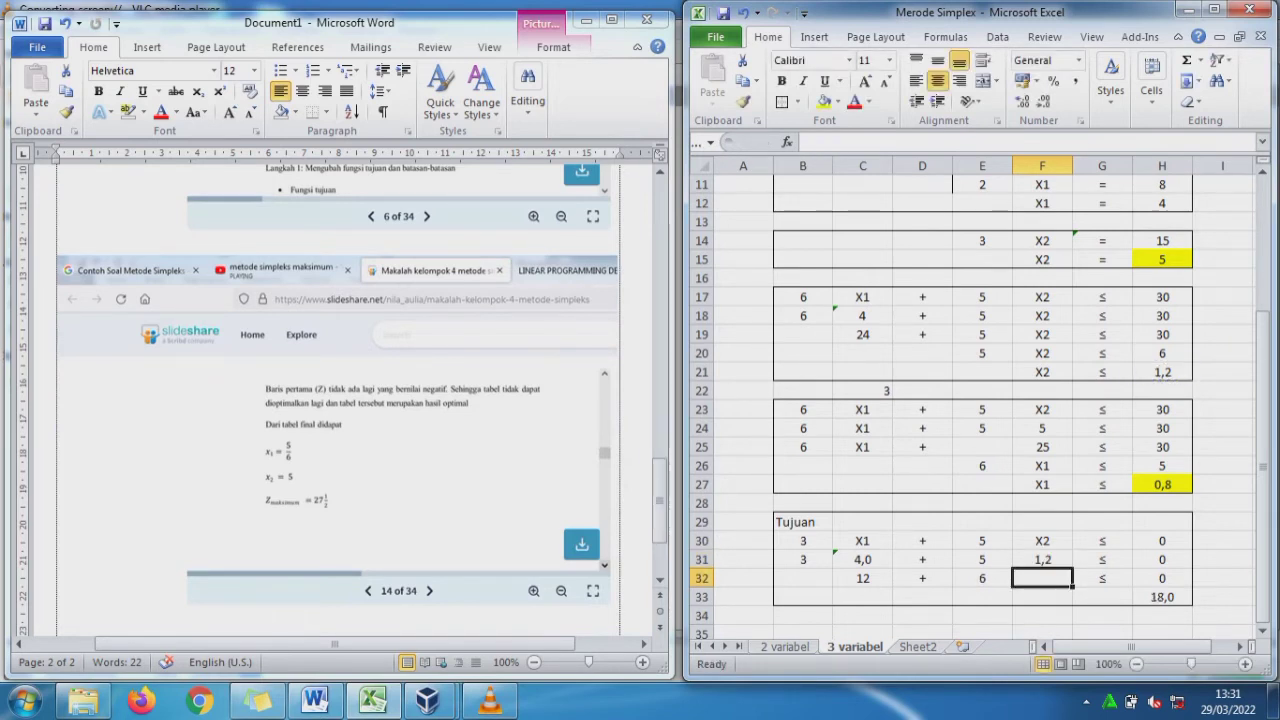
- Replace the X1 value in C31 with a reference to H27 and bring the Excel and Word windows back into view
click(1042, 560)
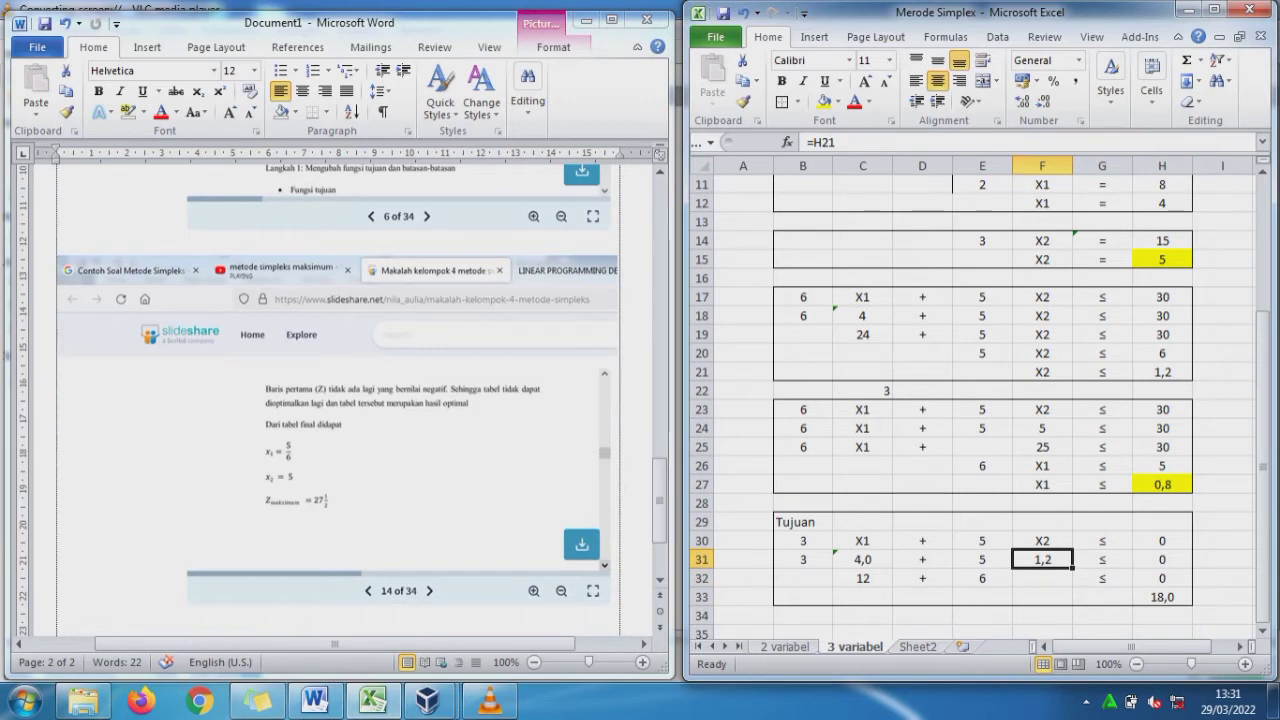
key(Left)
key(Left)
key(Left)
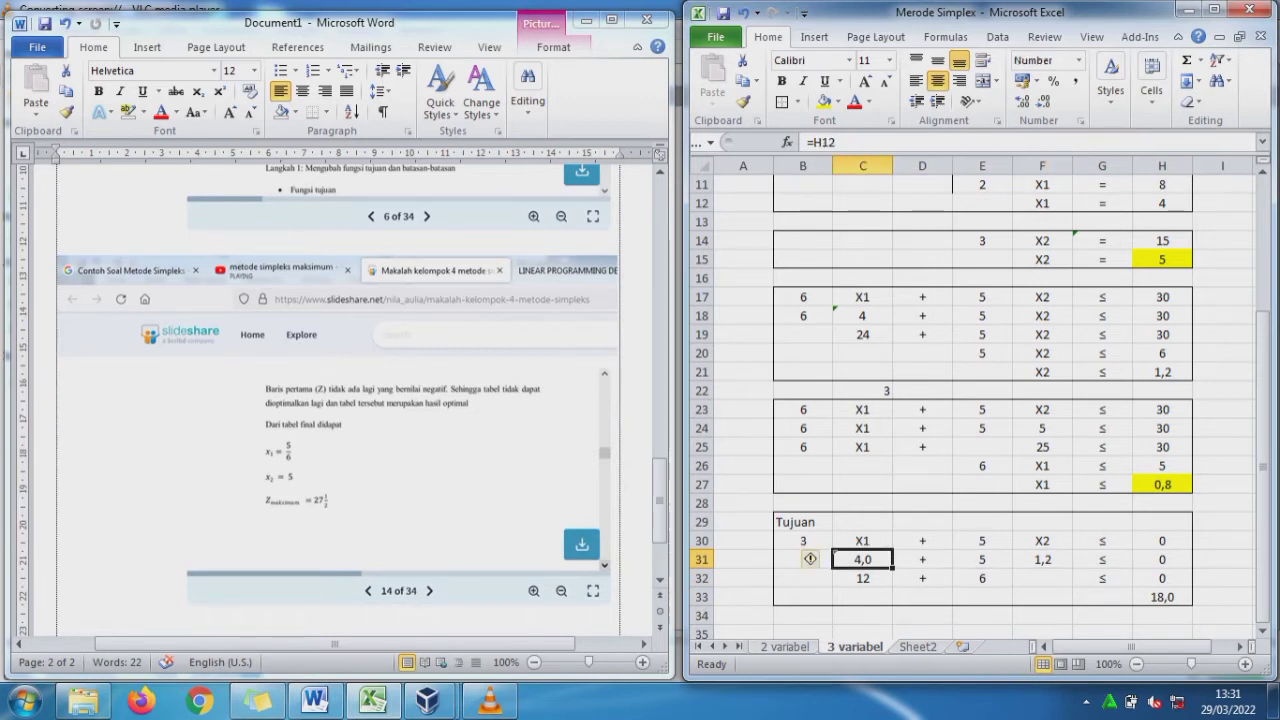
text(=)
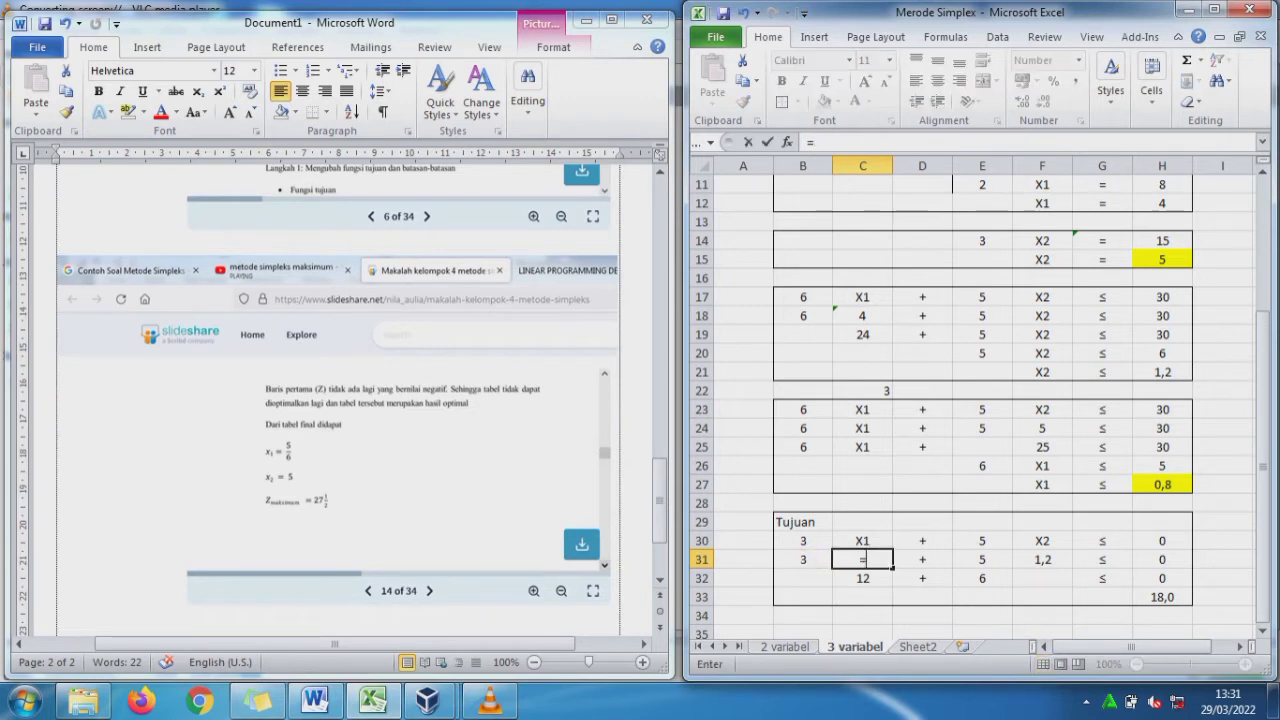
click(1162, 485)
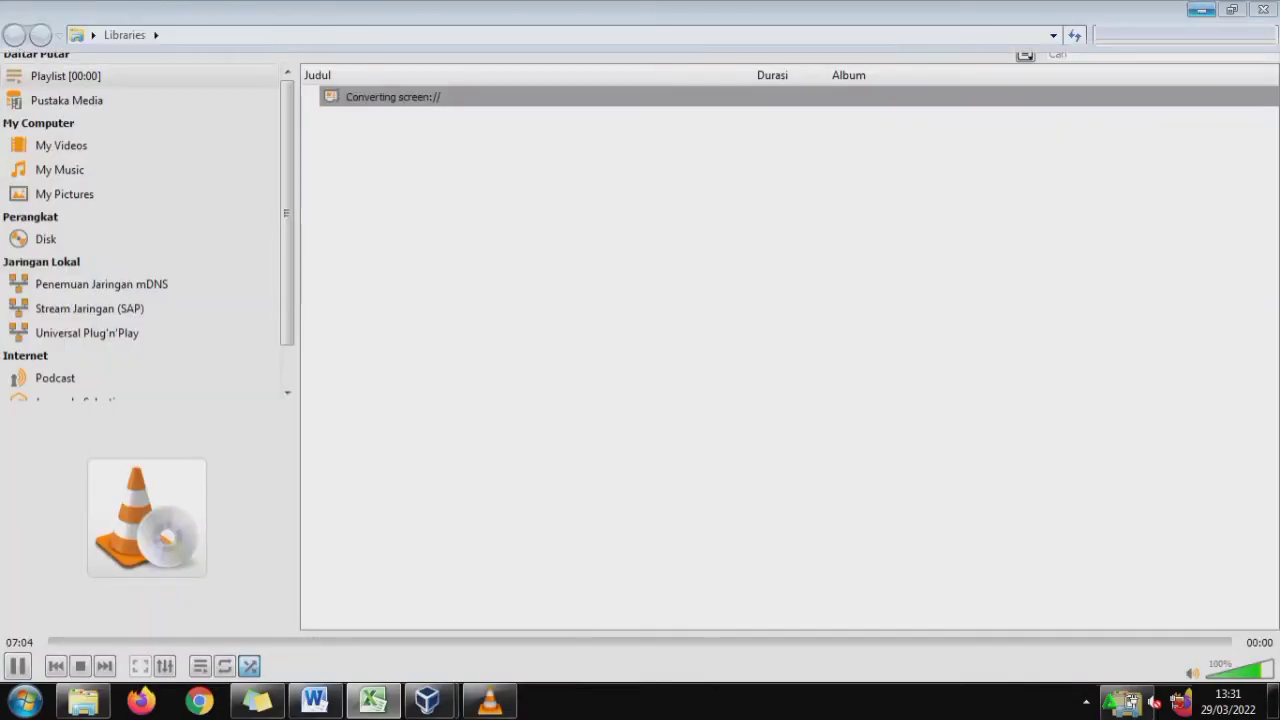
click(1201, 9)
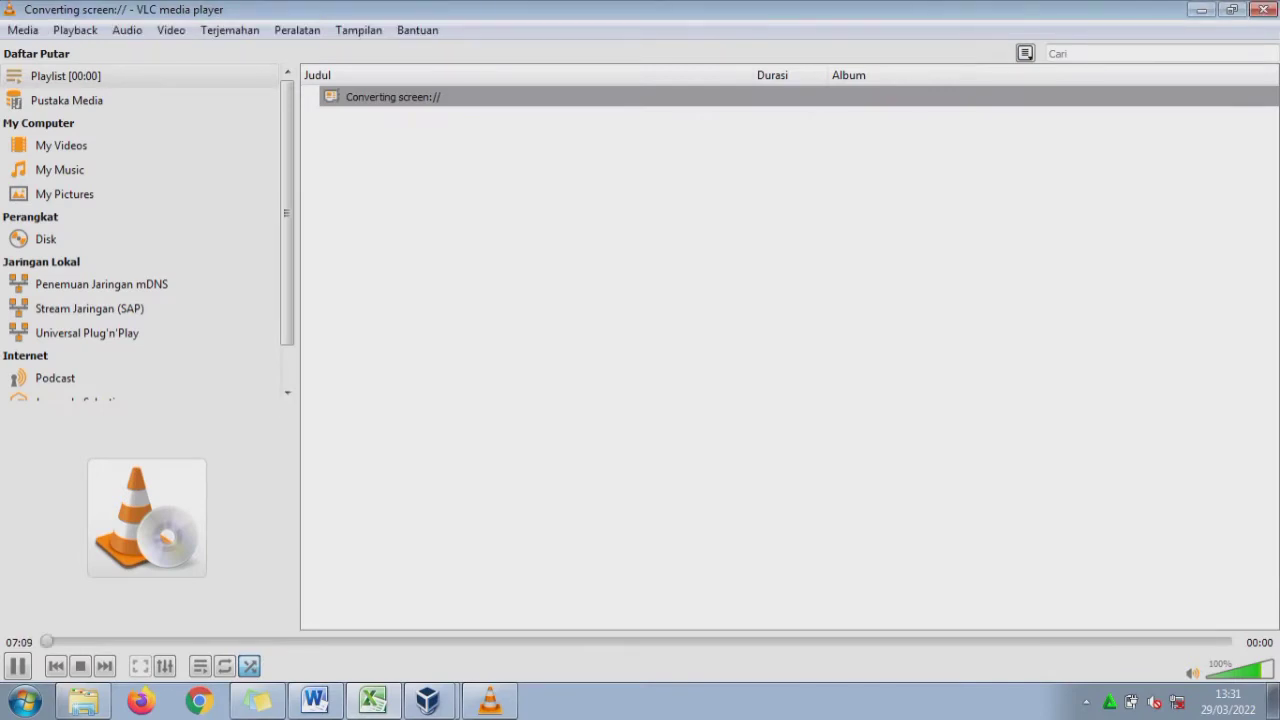
click(373, 701)
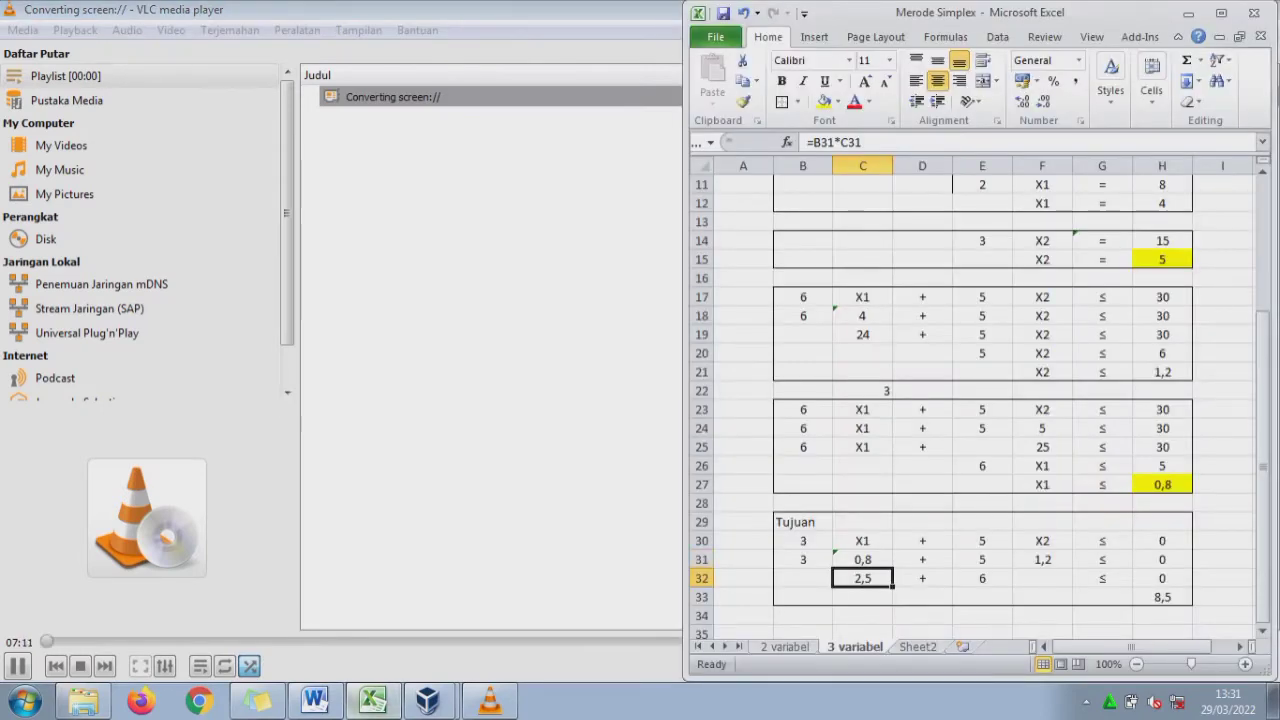
click(315, 701)
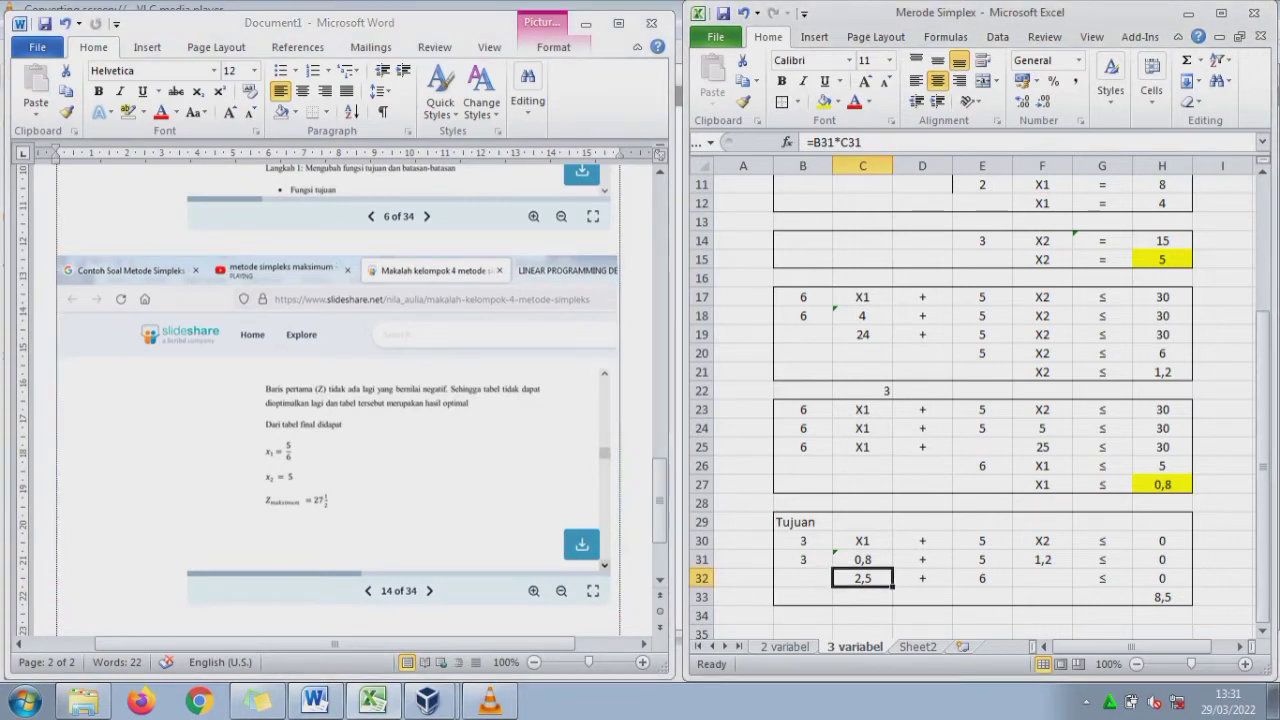
- Set the objective function's X1 value in C31 to 4
click(863, 560)
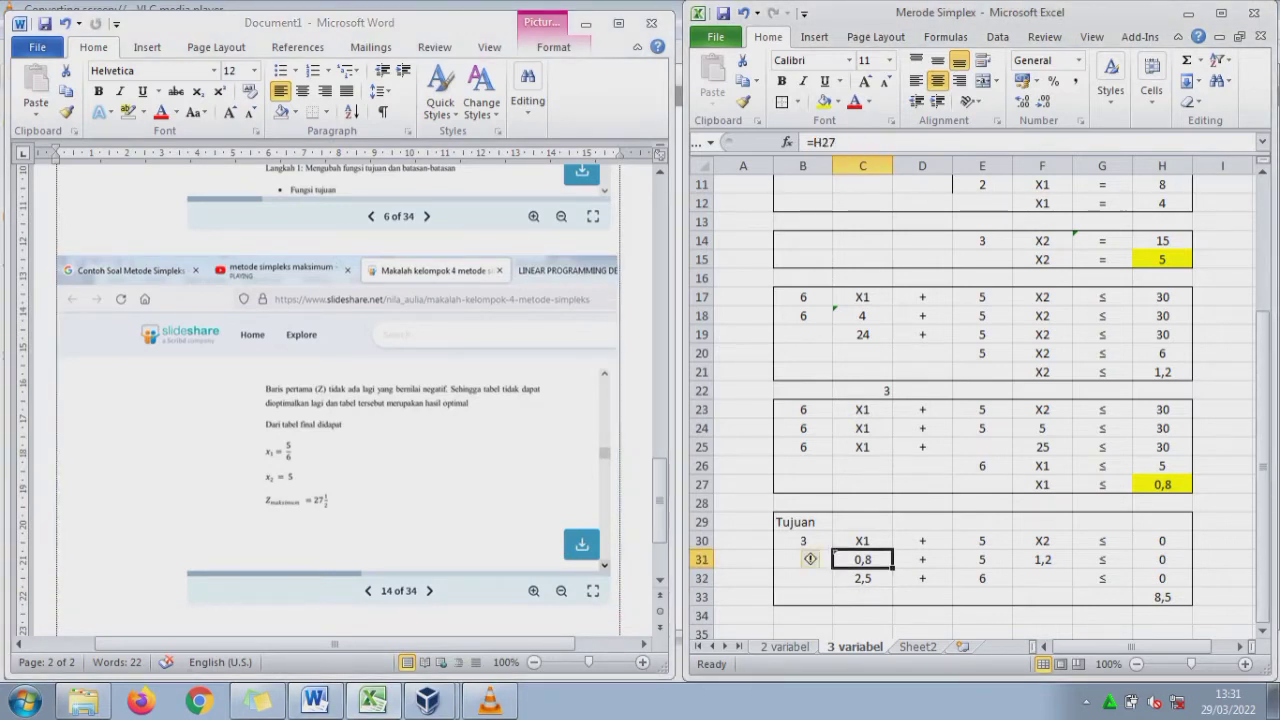
text(=)
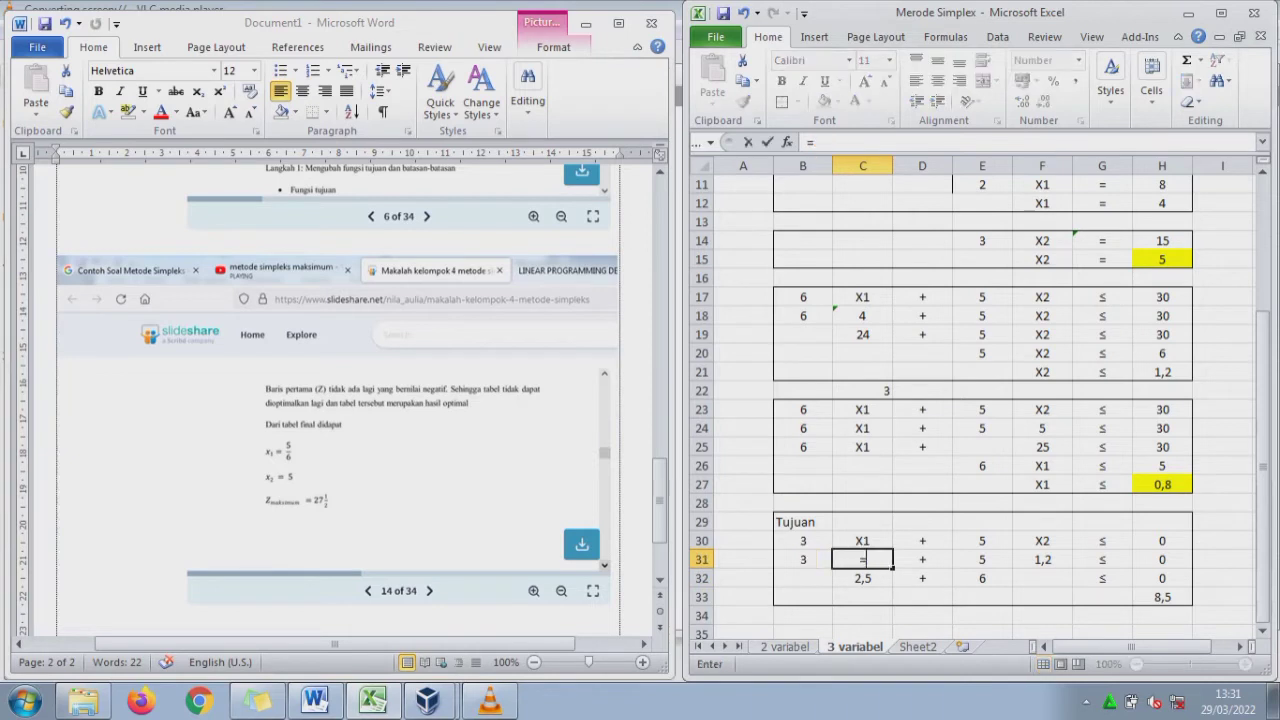
text(4)
key(Return)
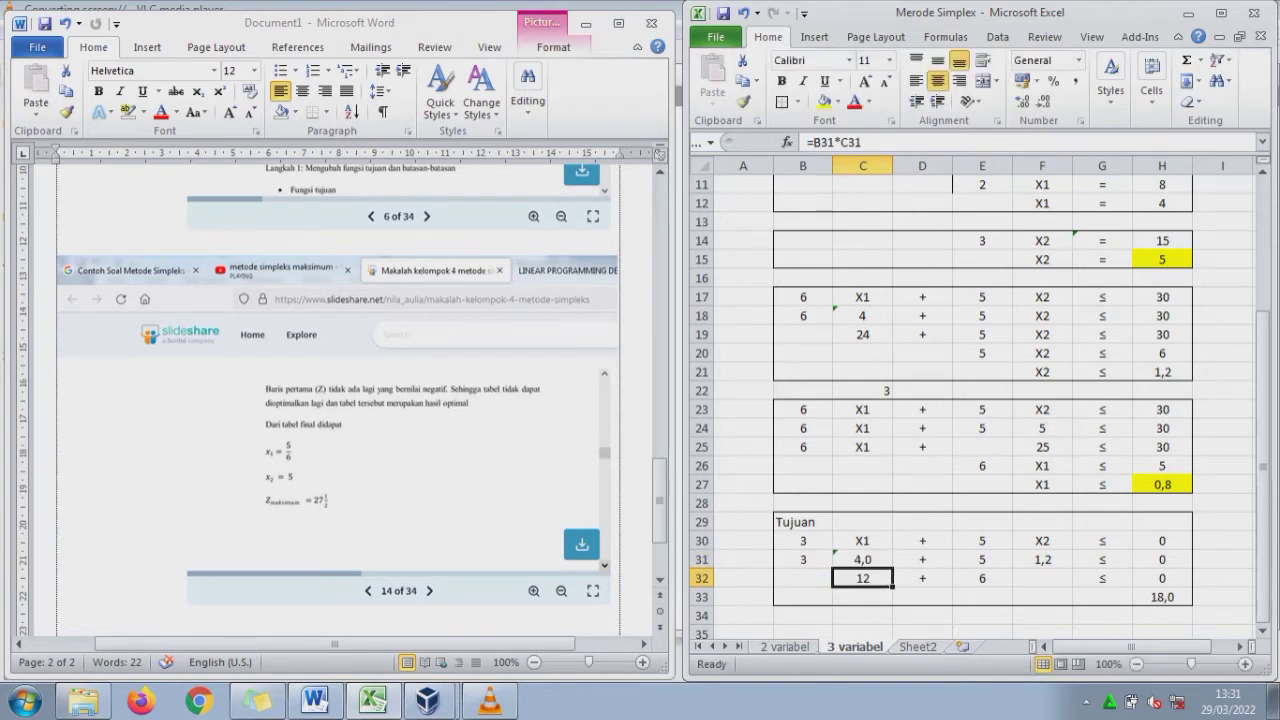
- Replace the objective function's X2 value in F31 with a reference to H15
key(Up)
key(Right)
key(Right)
key(Right)
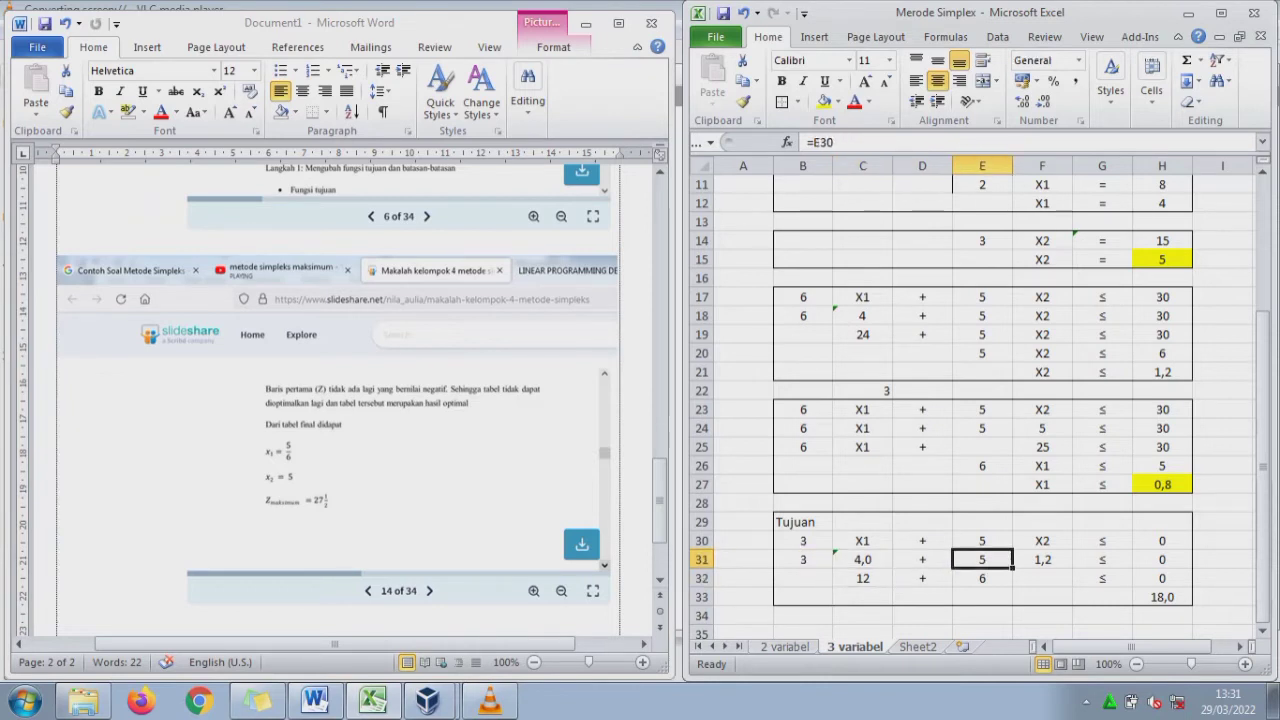
text(=)
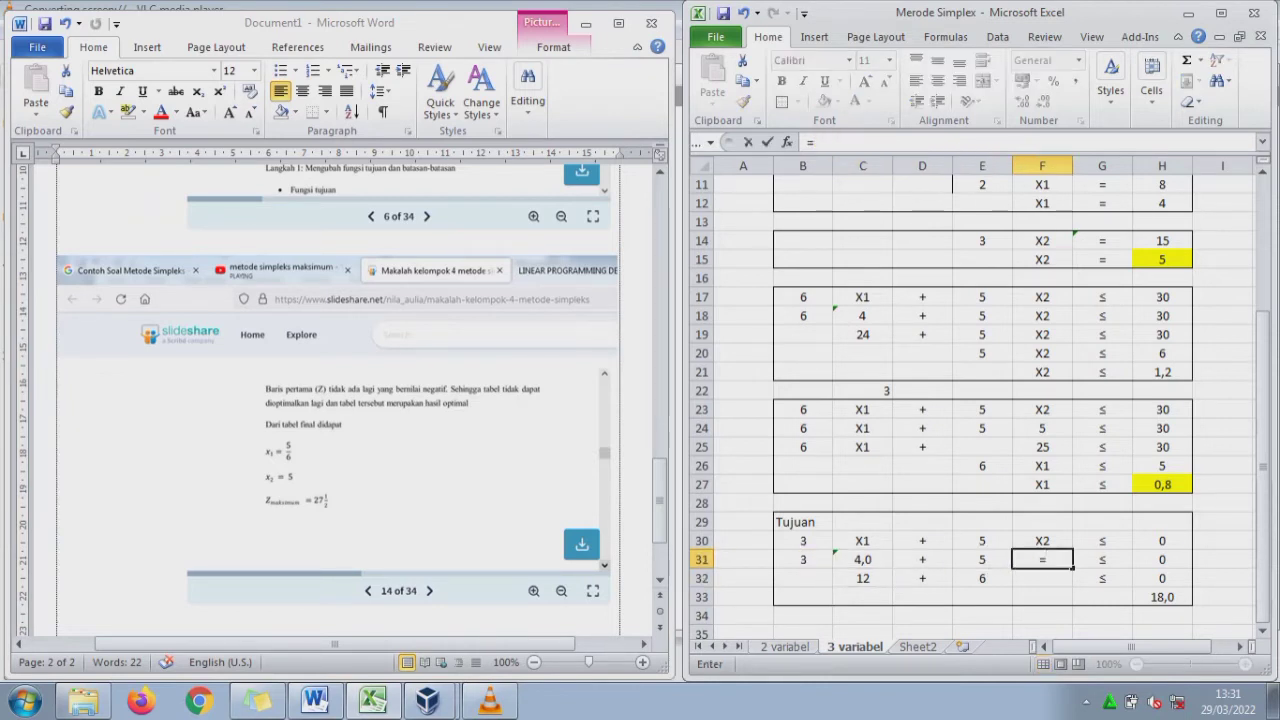
click(1162, 260)
key(Return)
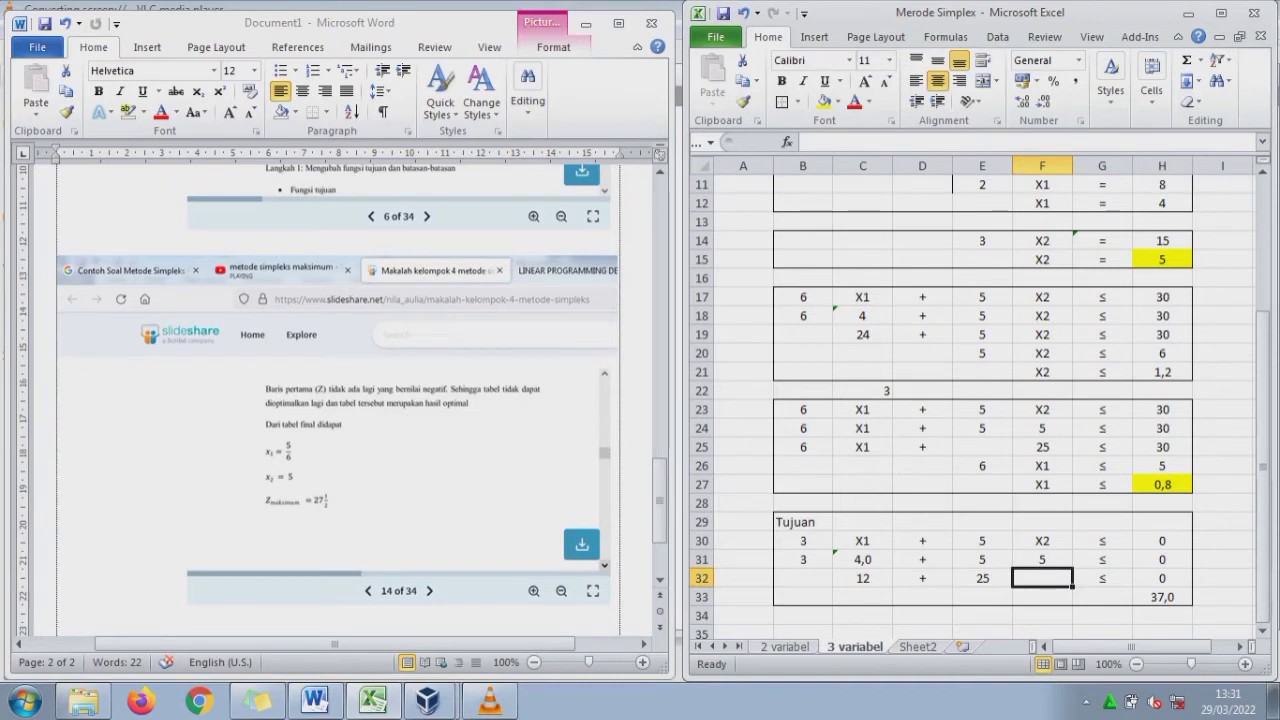
- Link the objective function's X1 value in C31 to the highlighted result in H27
key(Up)
key(Left)
key(Left)
key(Left)
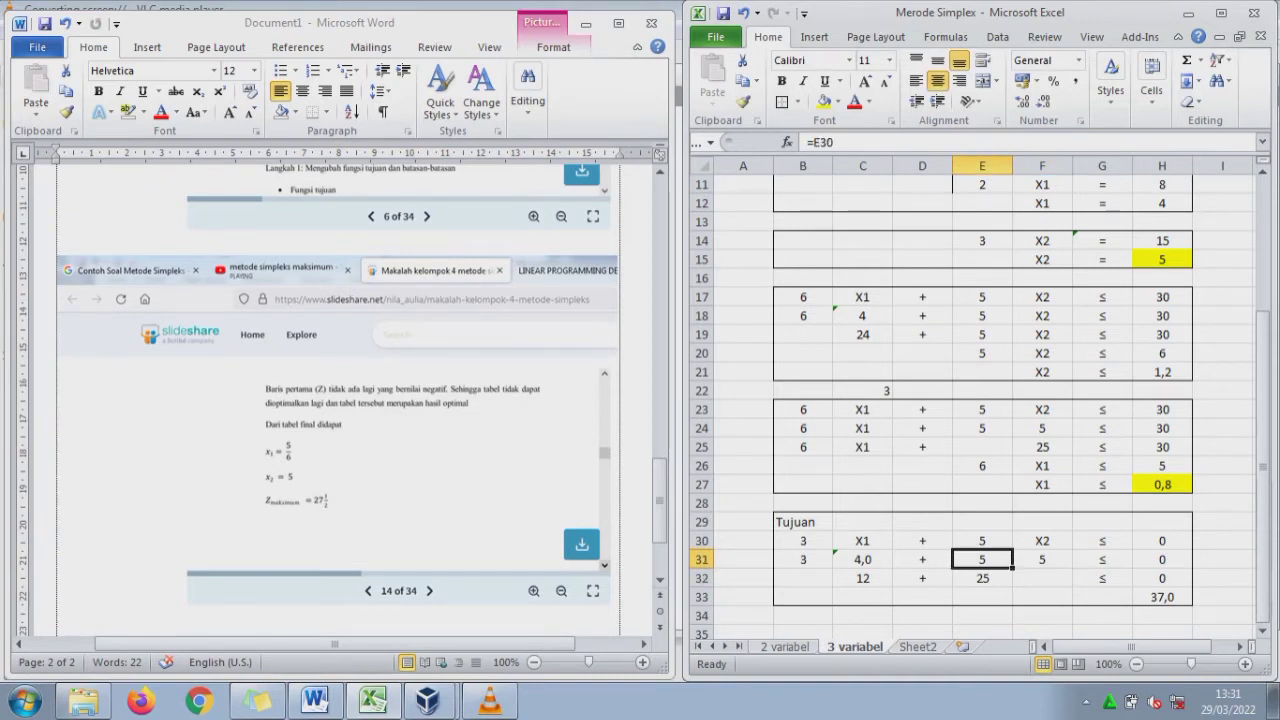
text(=)
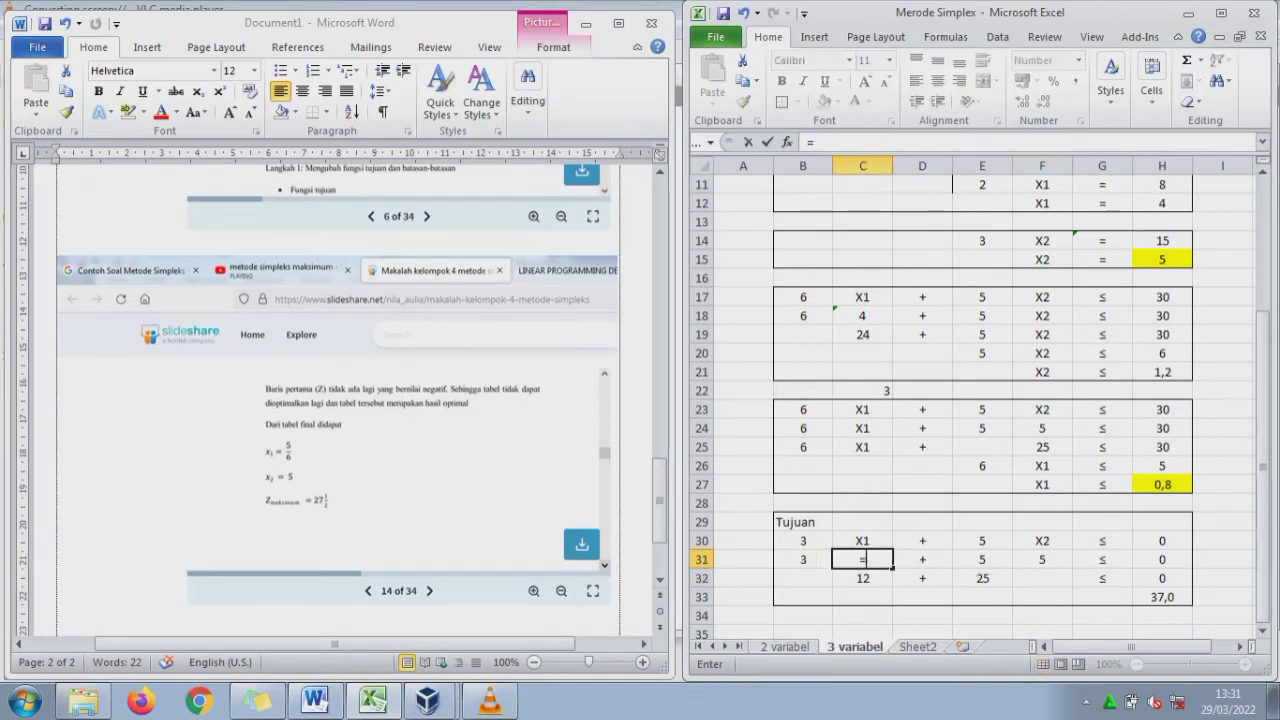
click(1162, 485)
key(Return)
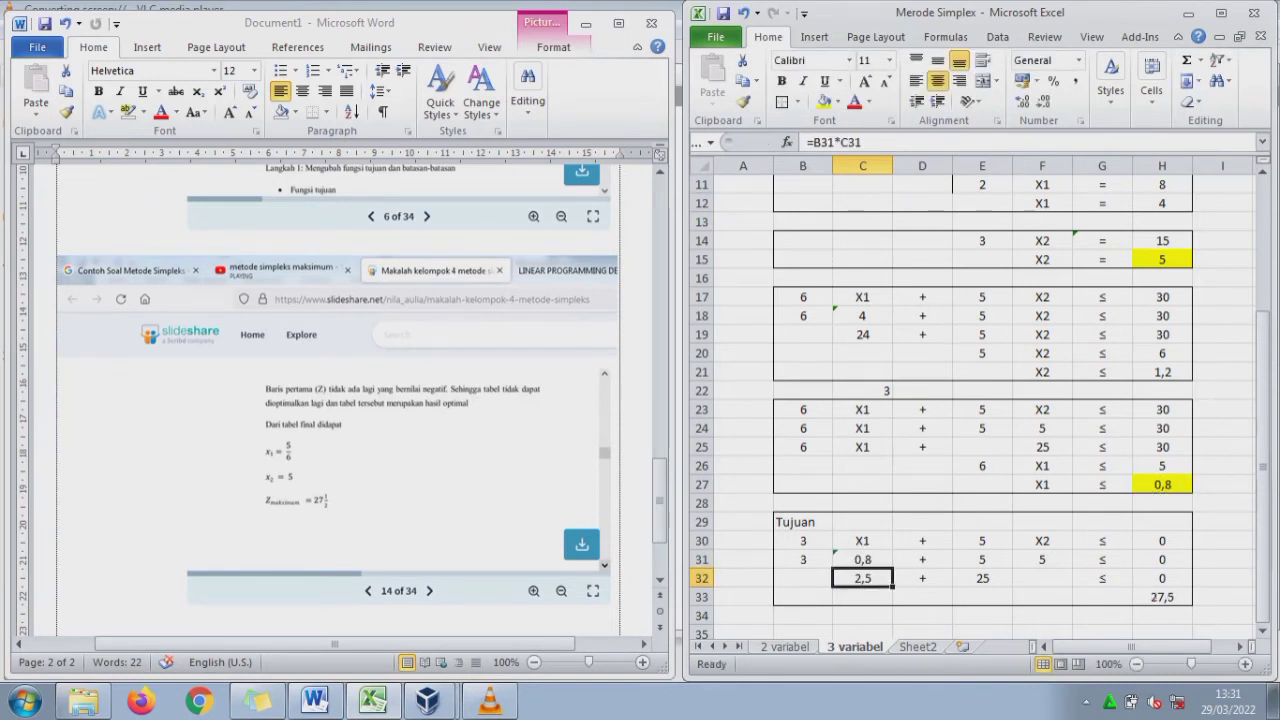
- Change the objective function's X1 value in C31 to the formula =H12
click(922, 560)
click(862, 560)
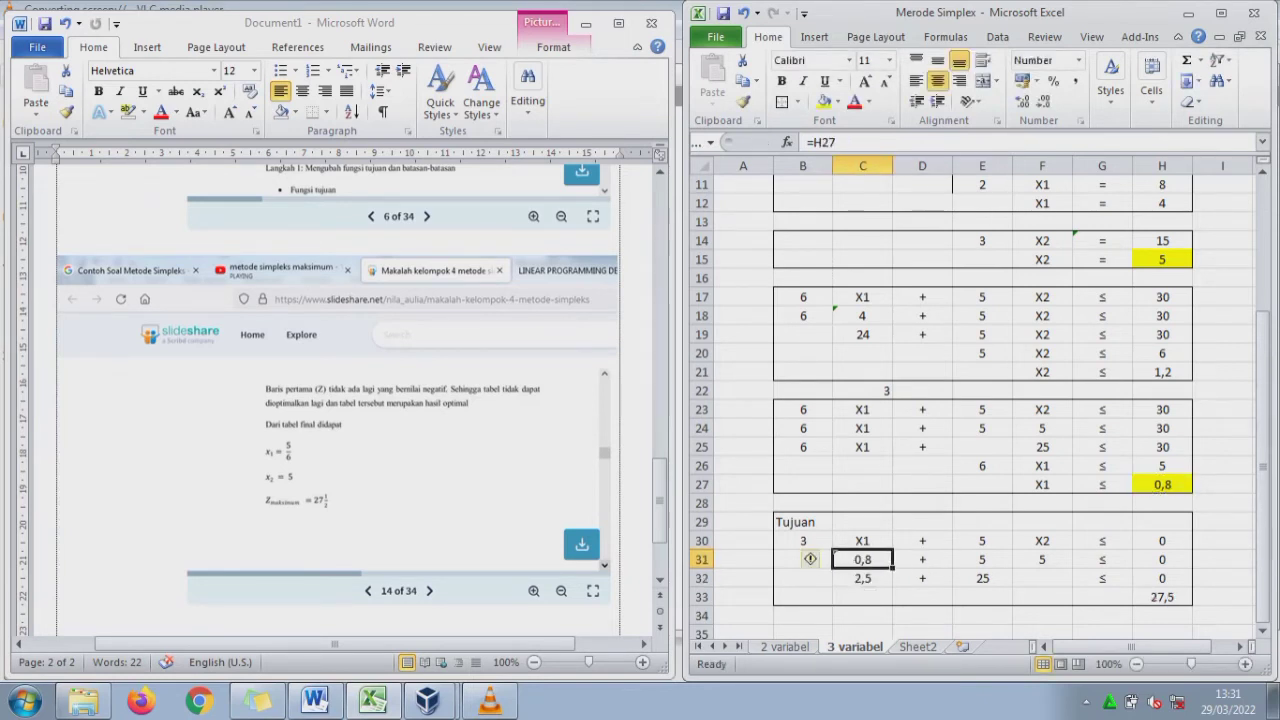
text(=H12)
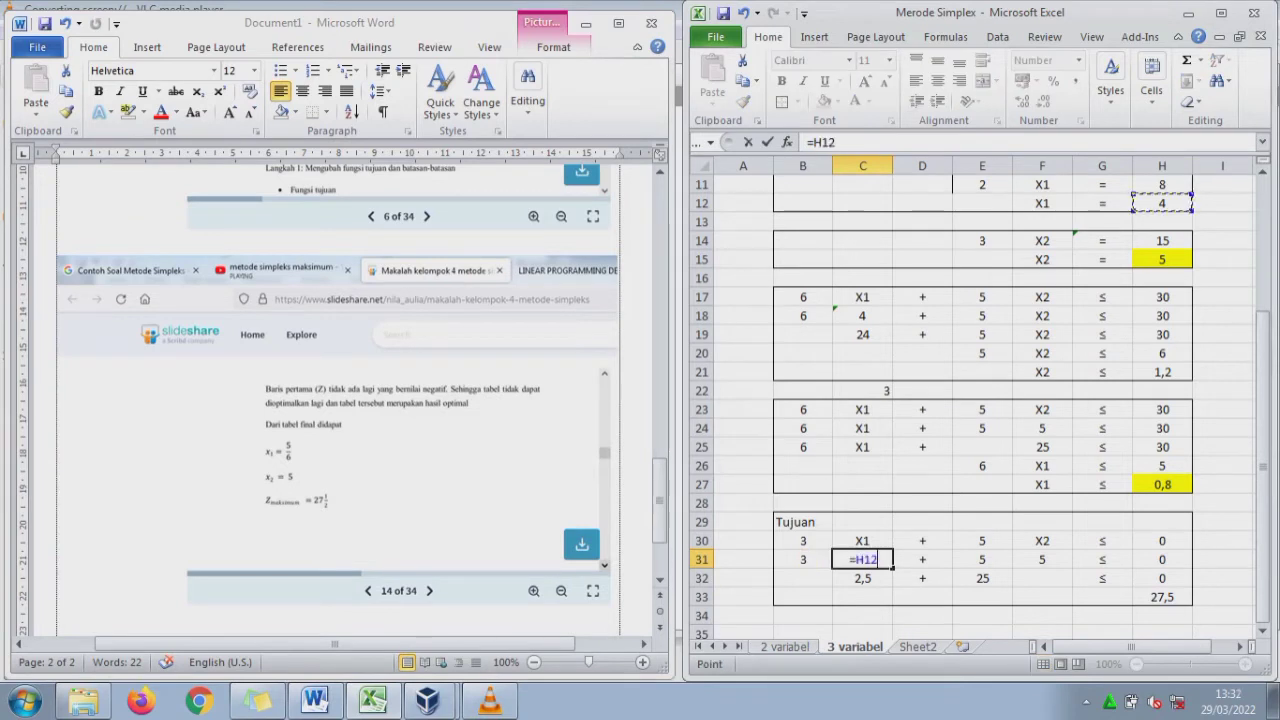
key(Return)
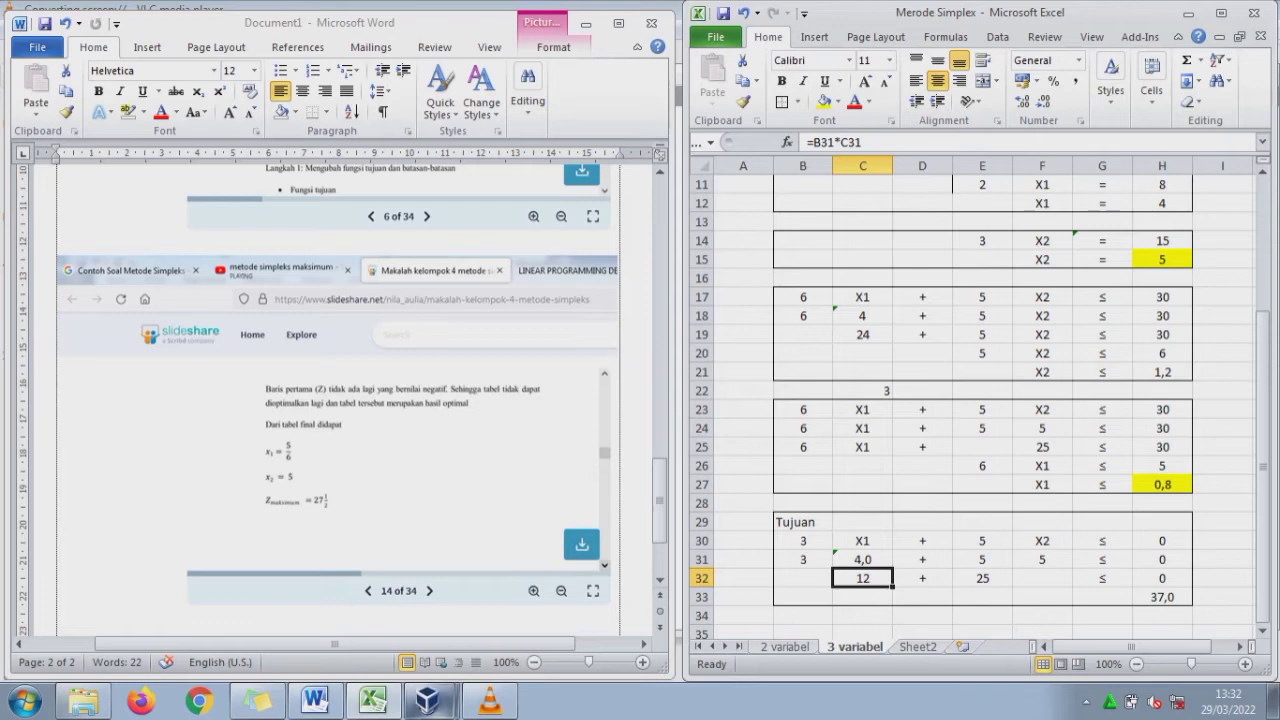
- Switch to the running XP virtual machine in Oracle VM VirtualBox
click(428, 702)
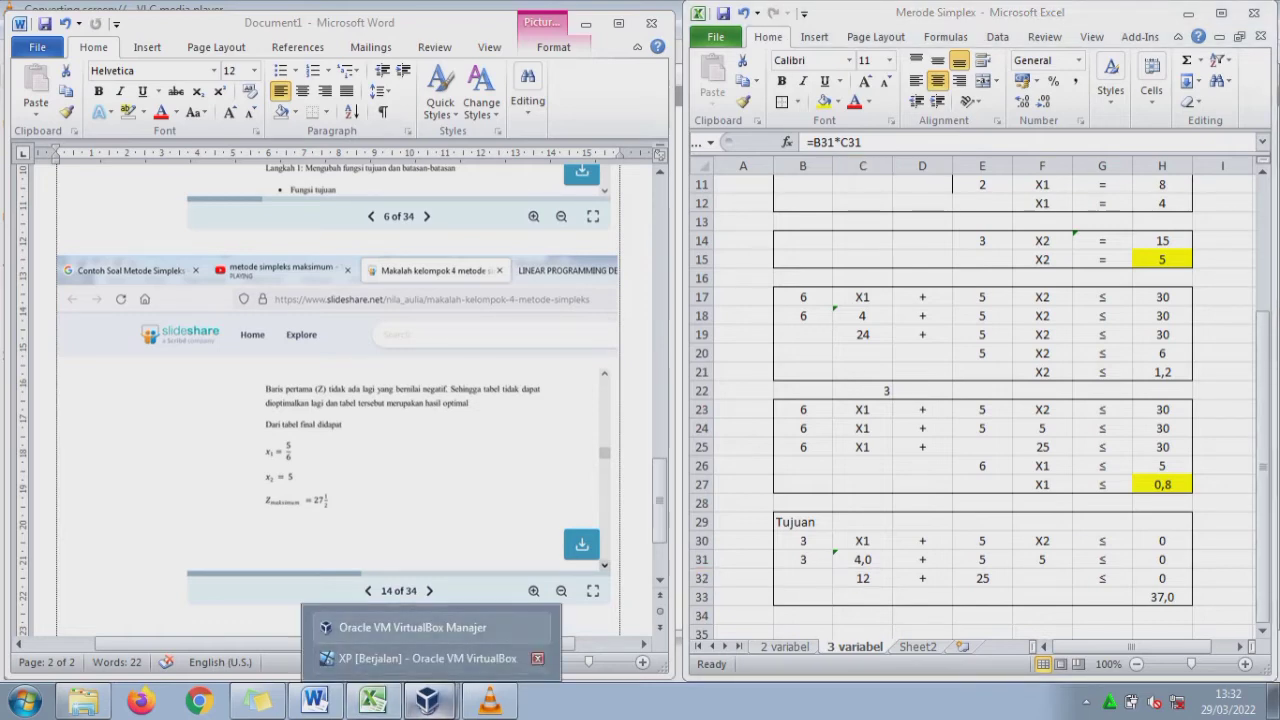
click(530, 627)
click(428, 702)
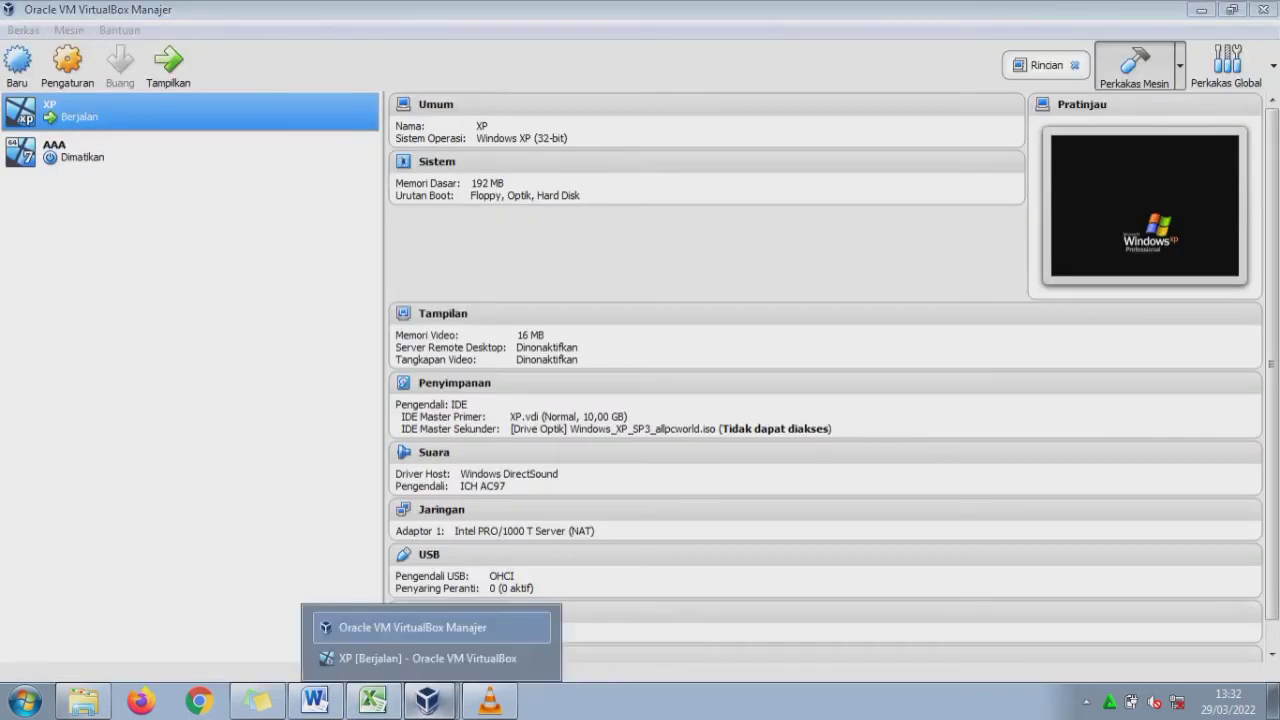
click(538, 659)
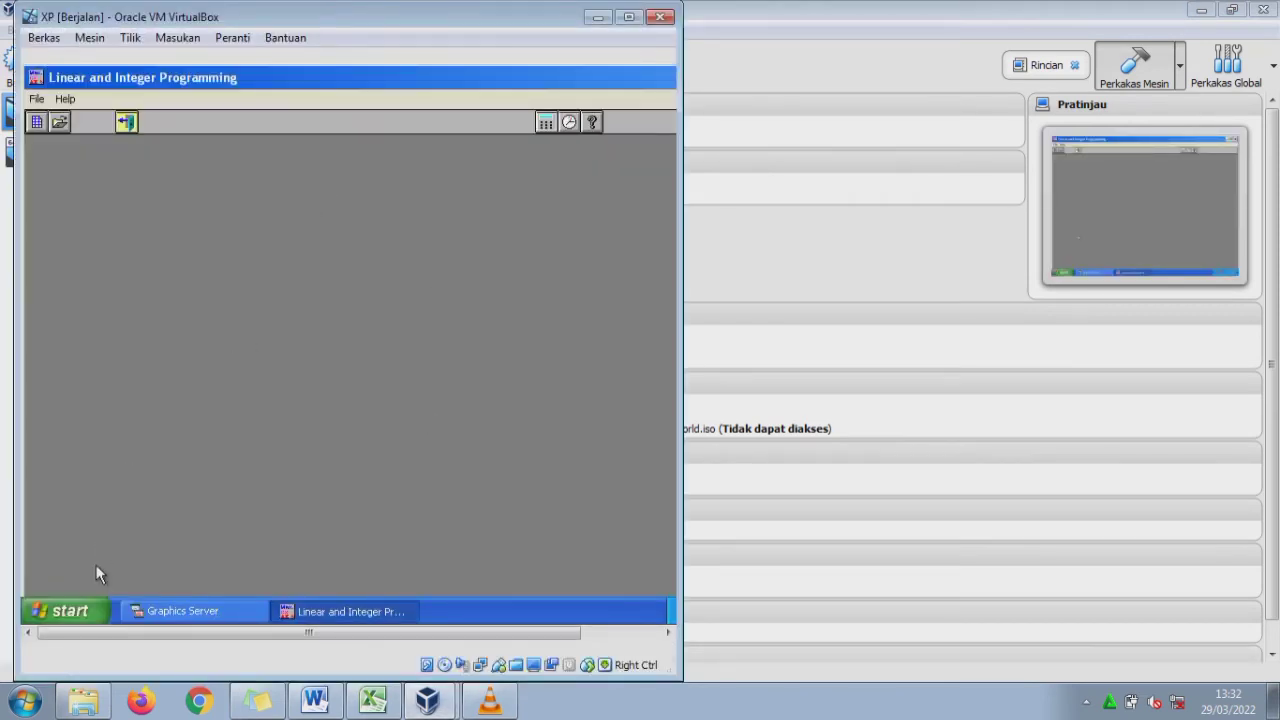
- Launch the Linear and Integer Programming module of WinQSB in the virtual machine
click(80, 612)
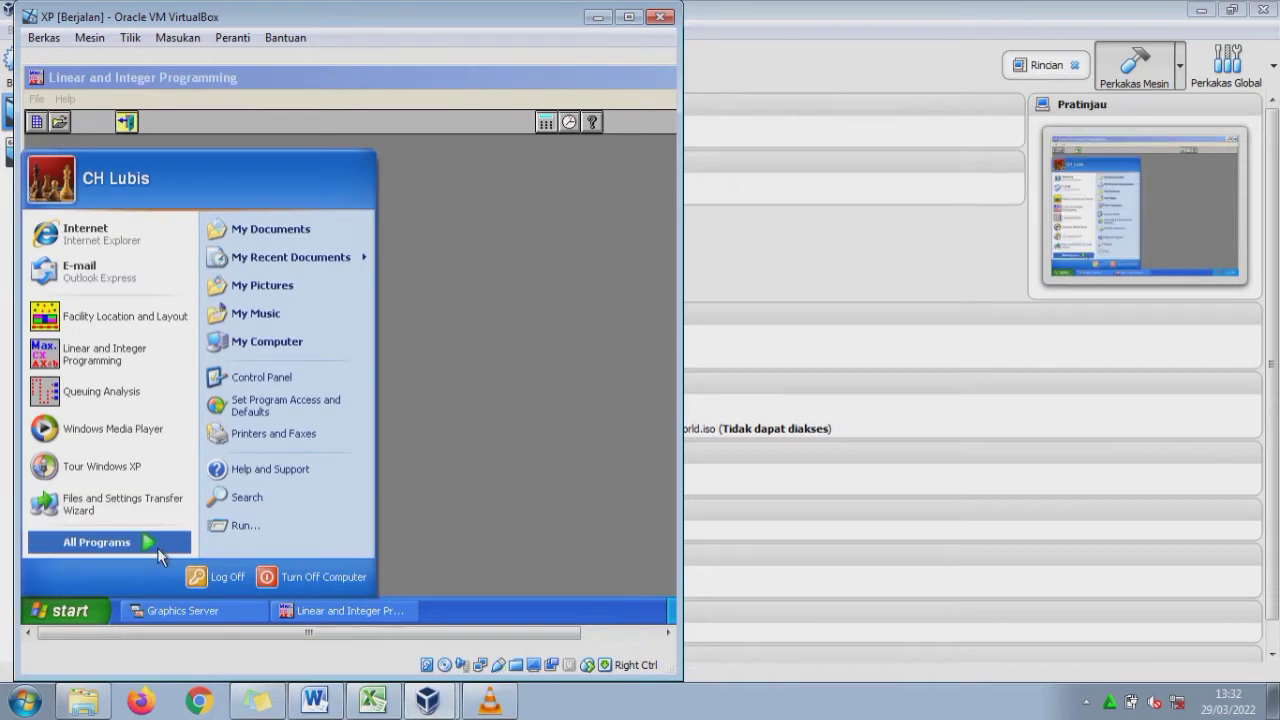
mouse_move(157, 547)
mouse_move(300, 444)
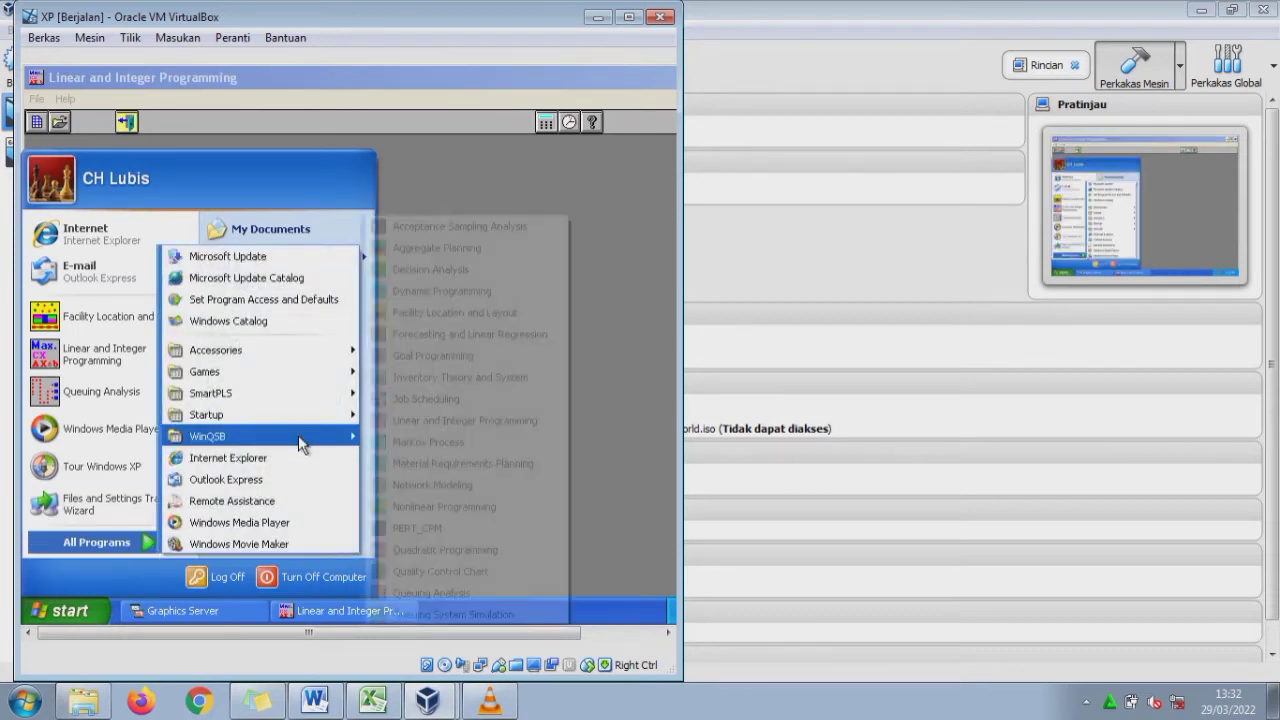
click(413, 419)
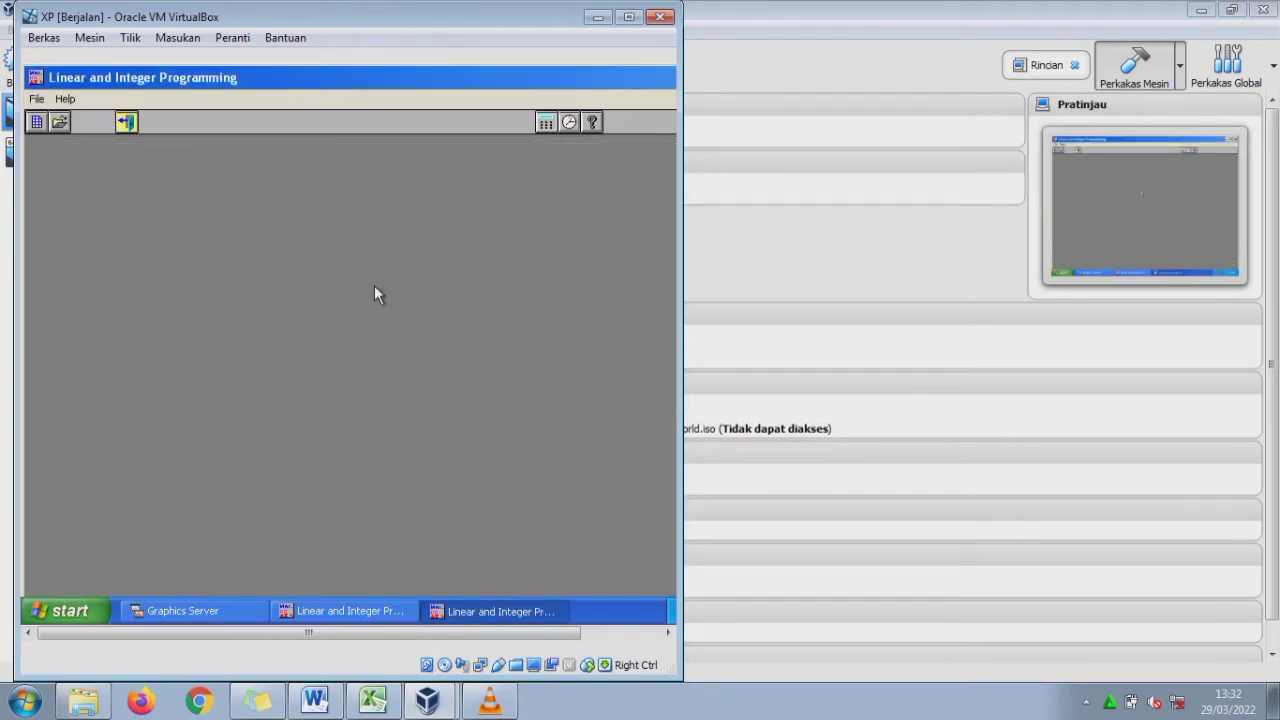
- Create a maximization problem titled "2 variabel" with 2 variables and 2 constraints, consulting the workbook's 2 variabel sheet in Excel
click(37, 122)
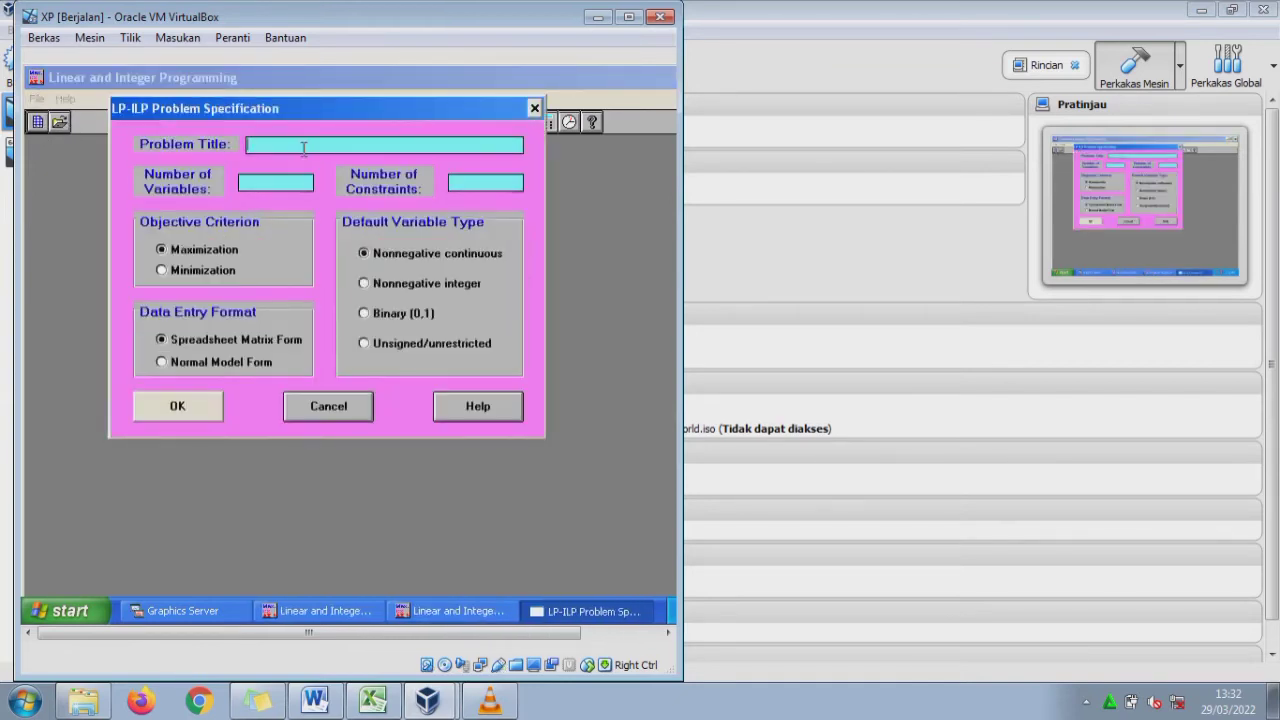
text(2 variabel)
click(287, 182)
text(2)
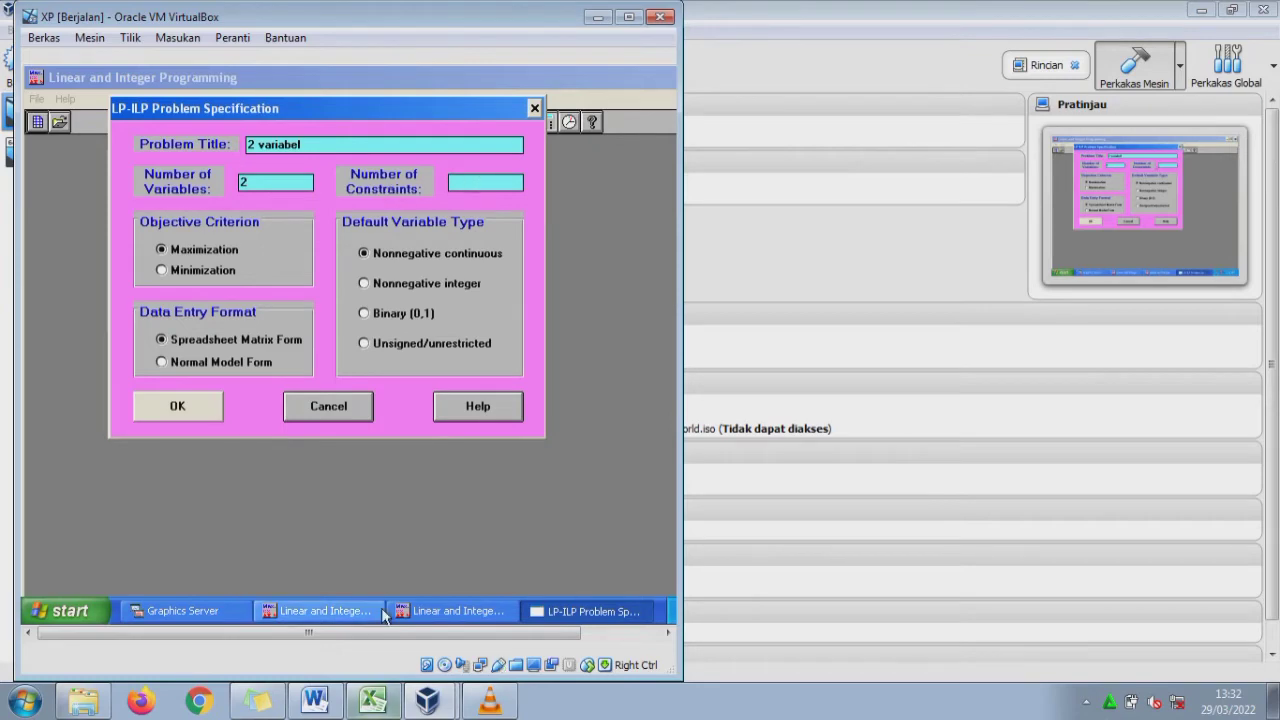
click(373, 701)
click(783, 647)
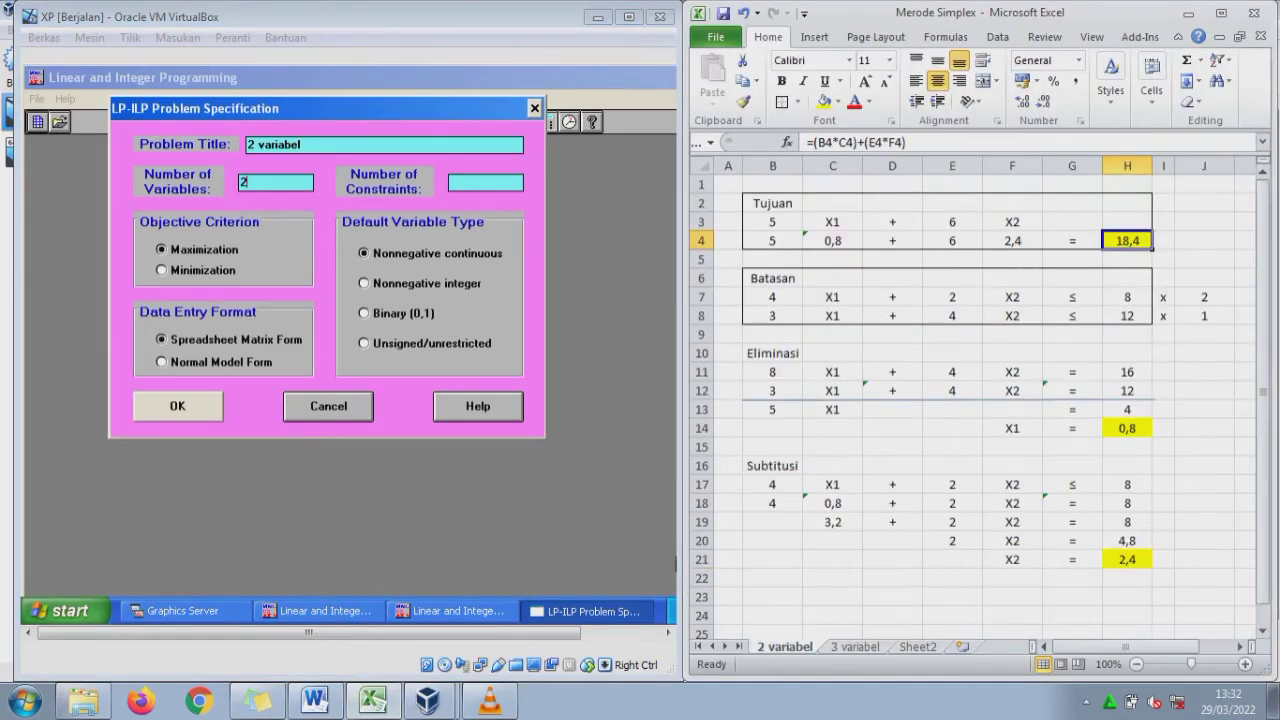
click(478, 178)
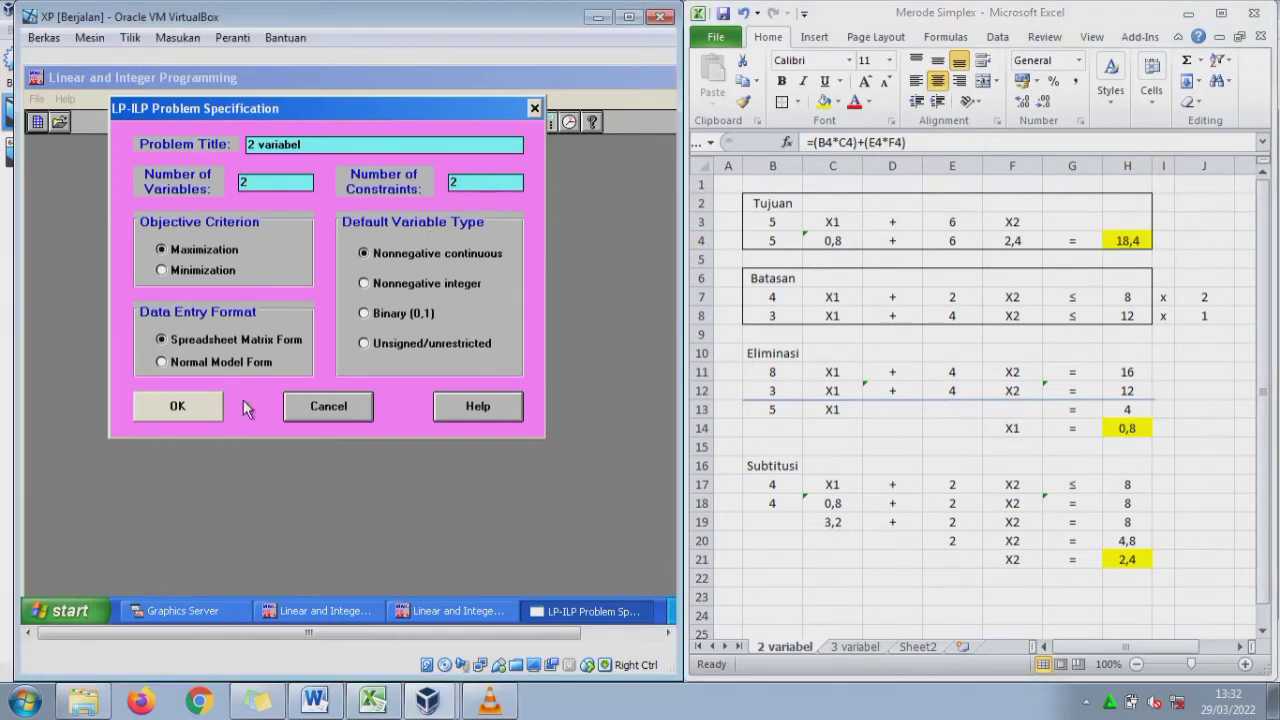
click(177, 406)
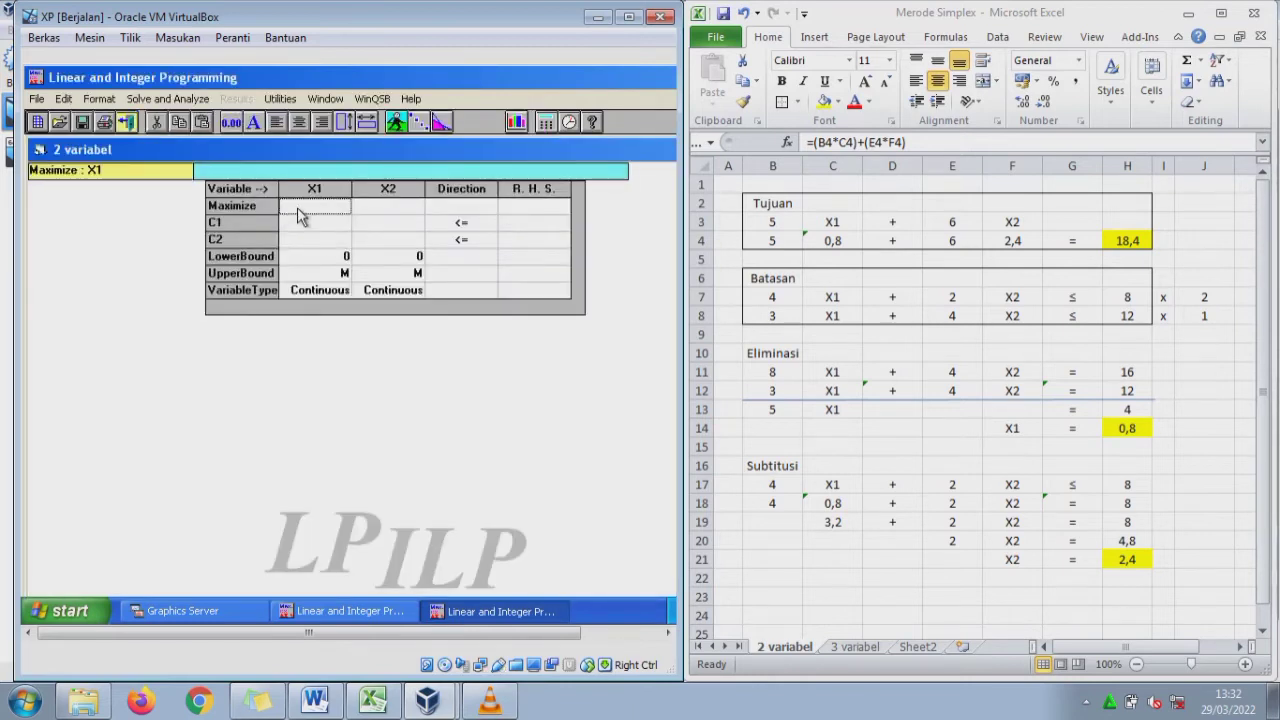
- Enter the Maximize row's objective coefficients as 5 for X1 and 6 for X2
text(5)
key(Tab)
text(6)
key(Return)
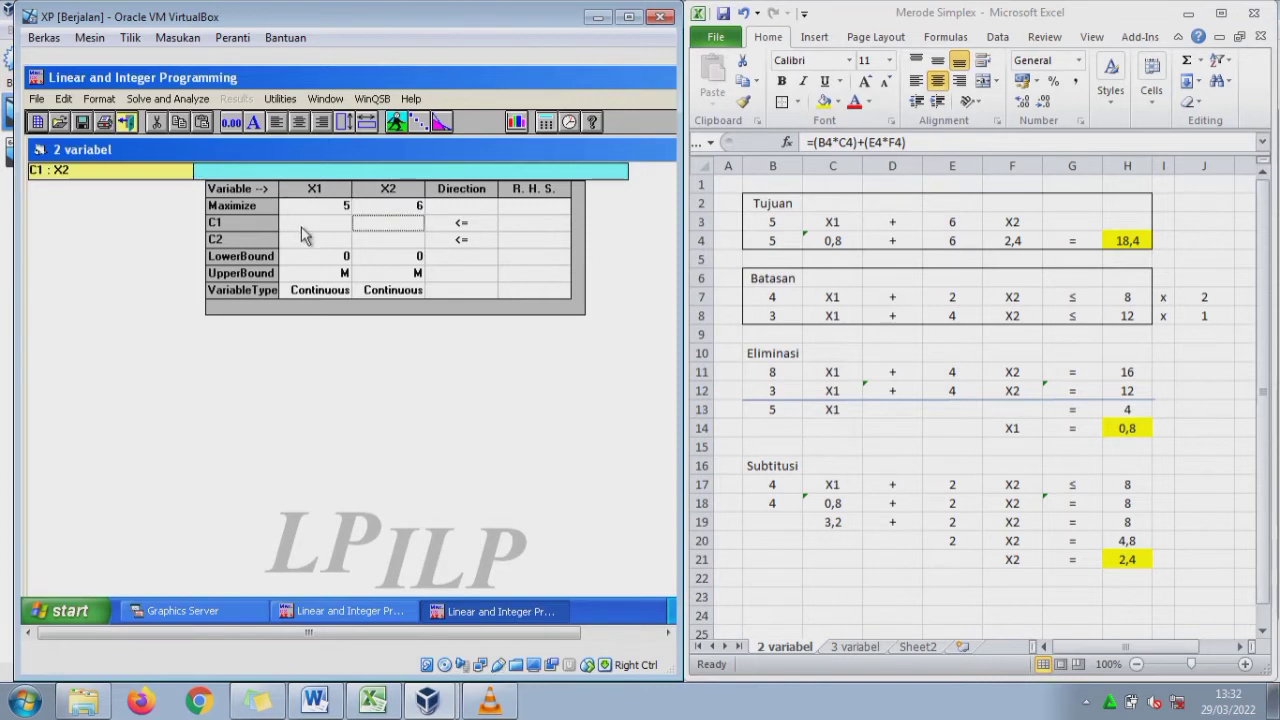
- Enter constraint C1 with coefficients 4 for X1 and 2 for X2 and a right-hand side of 8
click(302, 229)
text(4)
key(Tab)
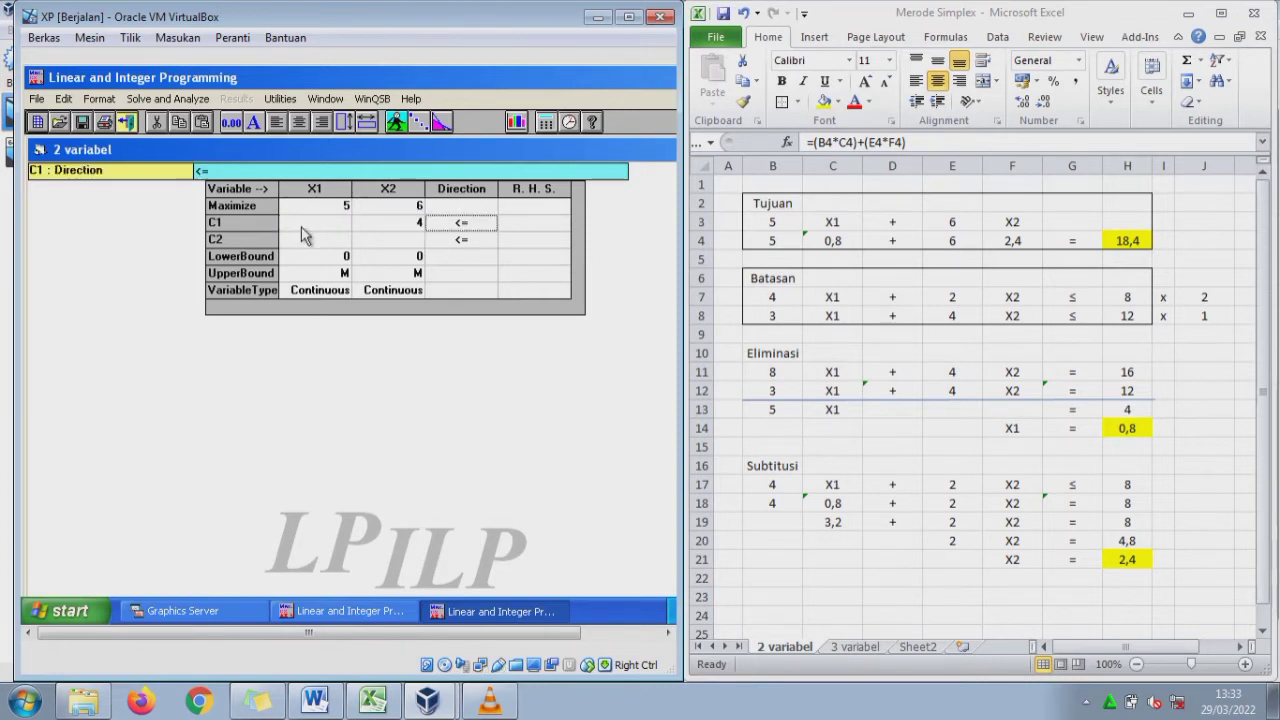
key(Left)
key(Left)
text(4)
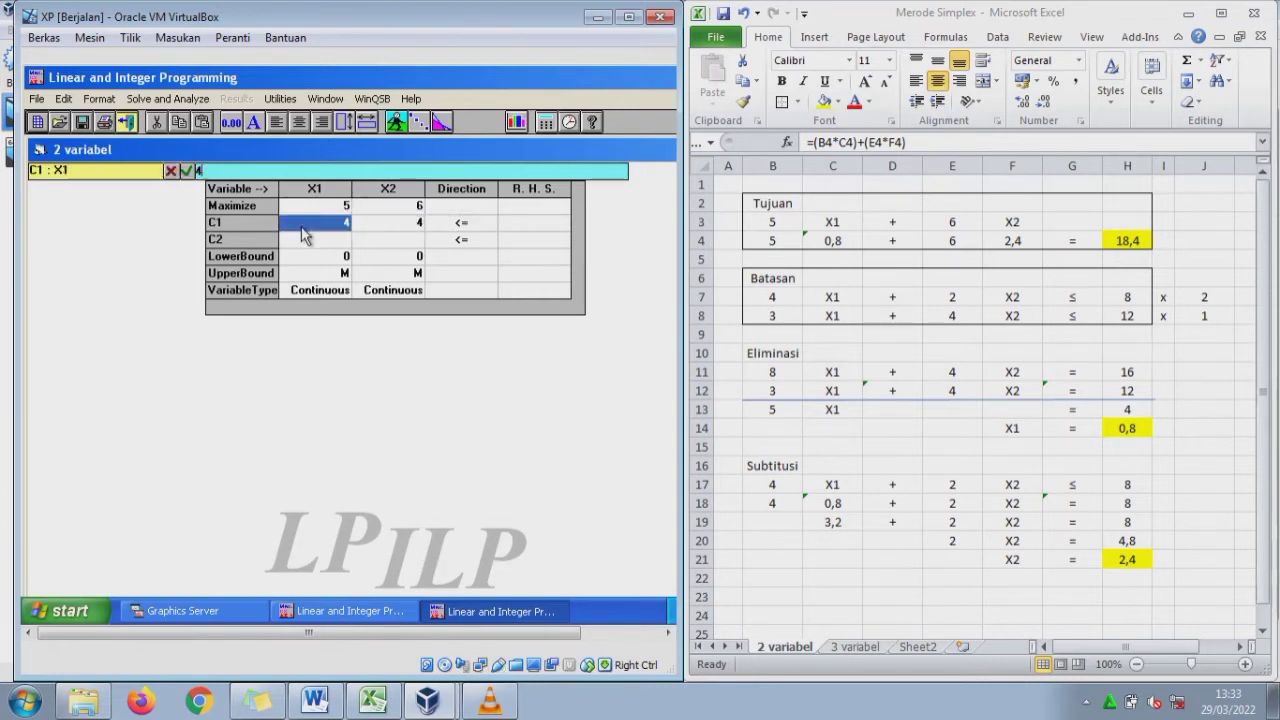
key(Tab)
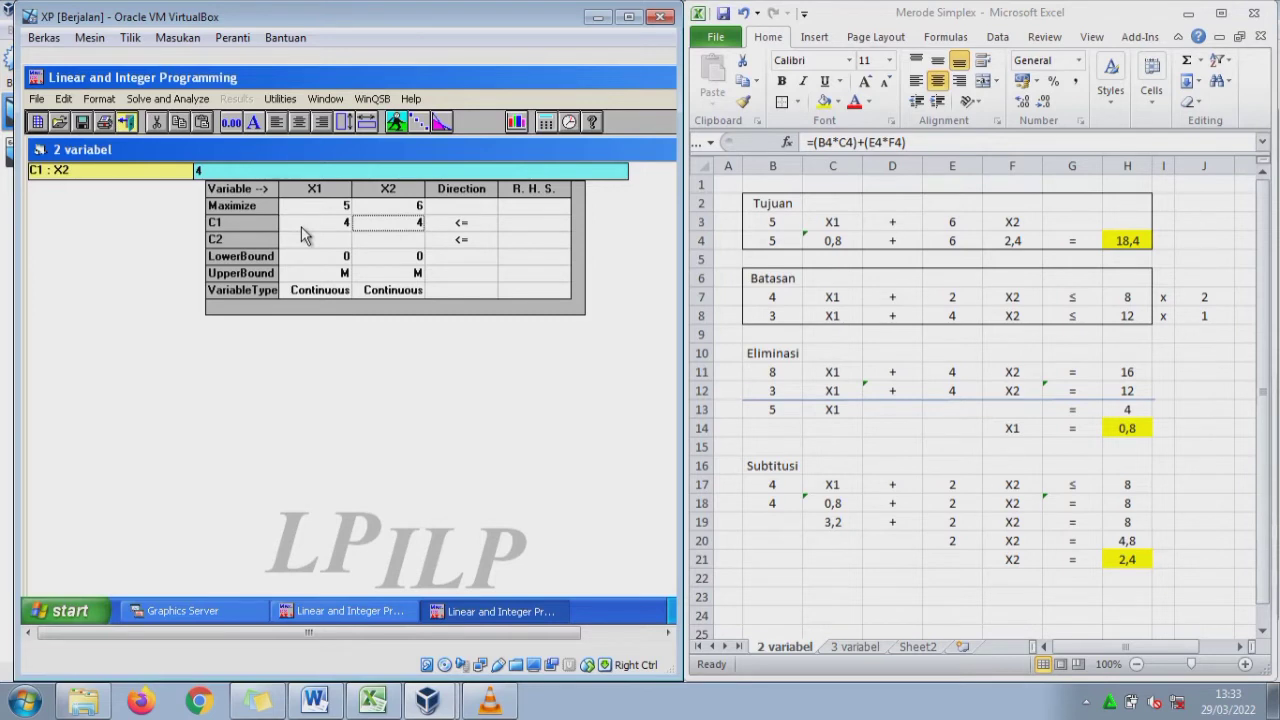
text(2)
key(Tab)
key(Tab)
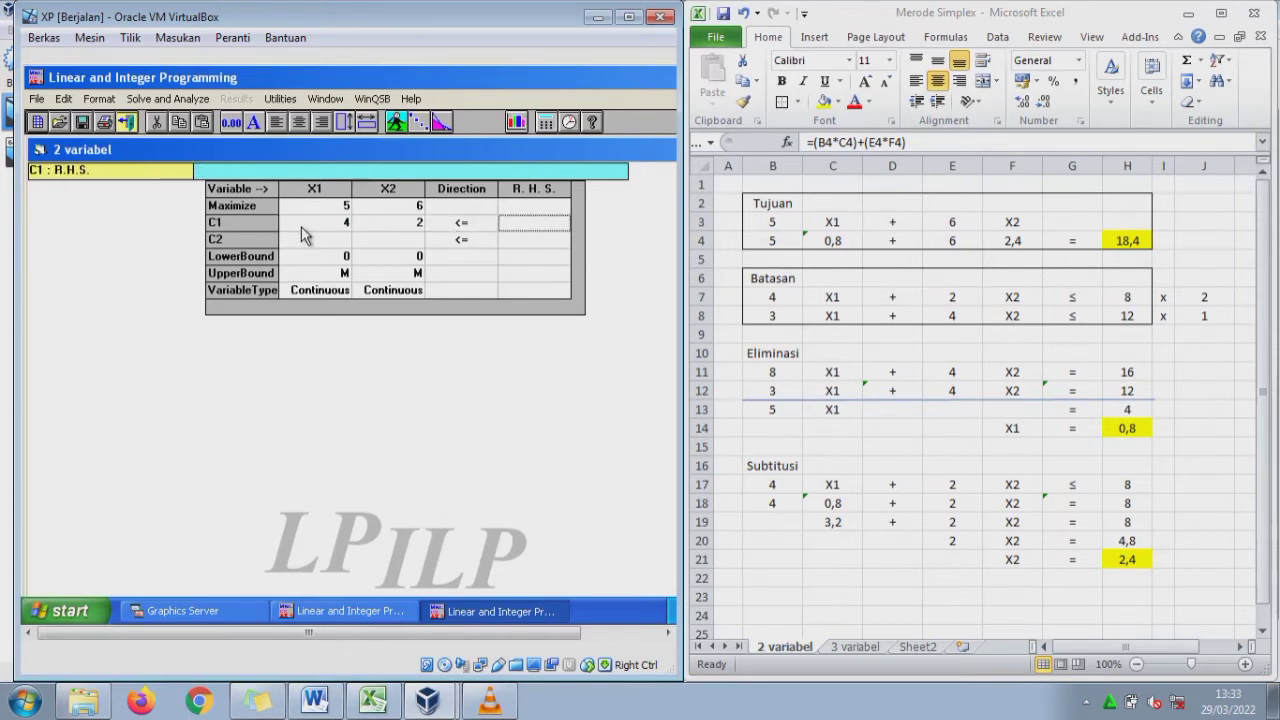
text(8)
- Enter constraint C2 with coefficients 3 for X1 and 4 for X2 and a right-hand side of 12
key(Down)
key(Left)
key(Left)
key(Left)
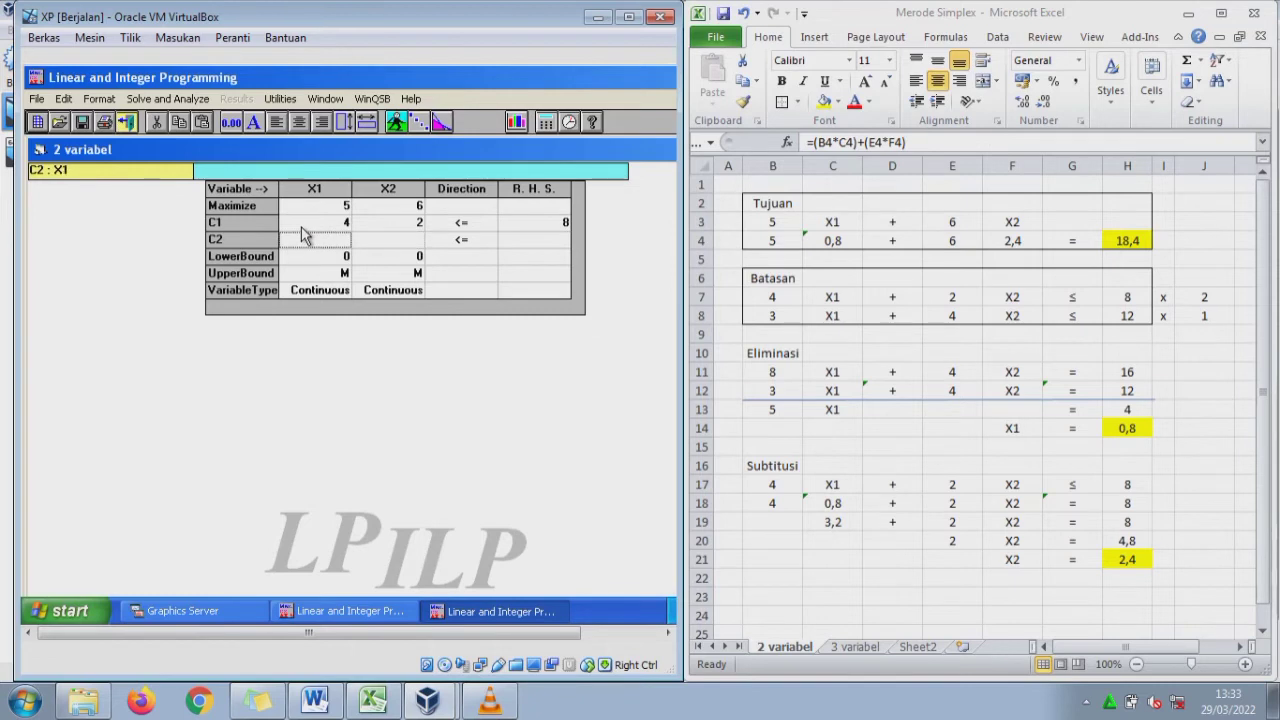
text(3)
key(Tab)
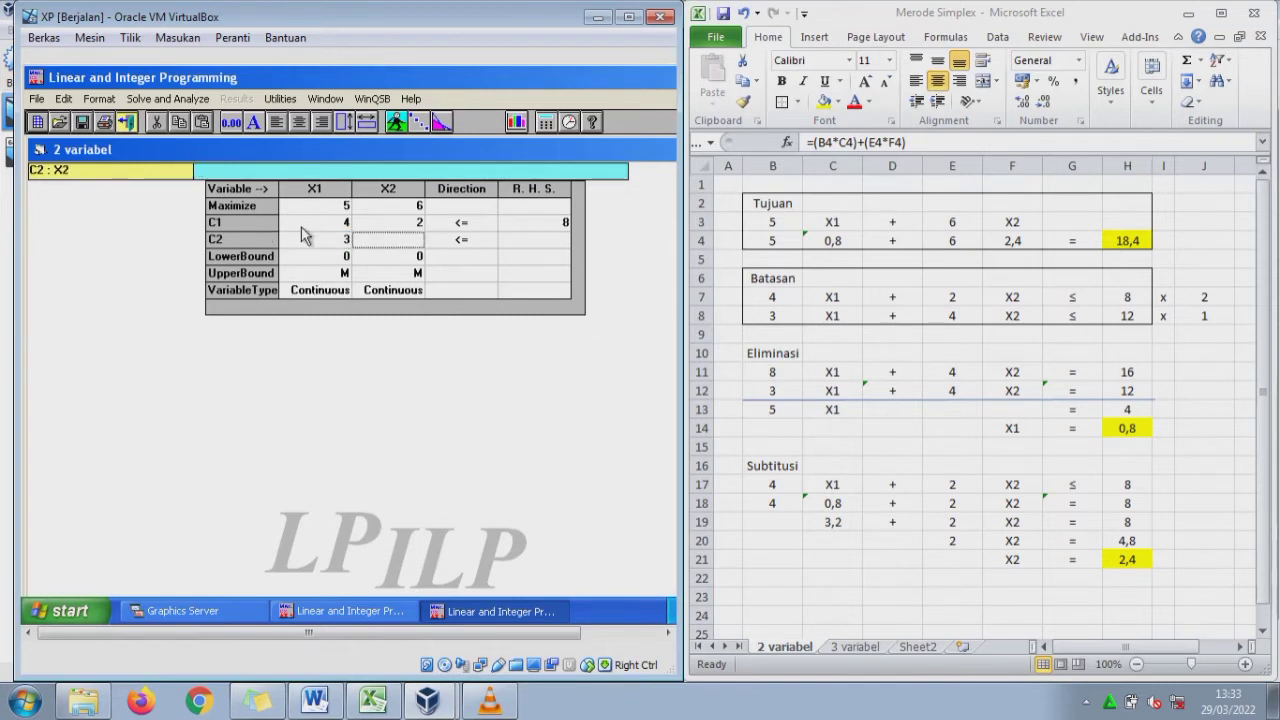
text(4)
key(Tab)
key(Tab)
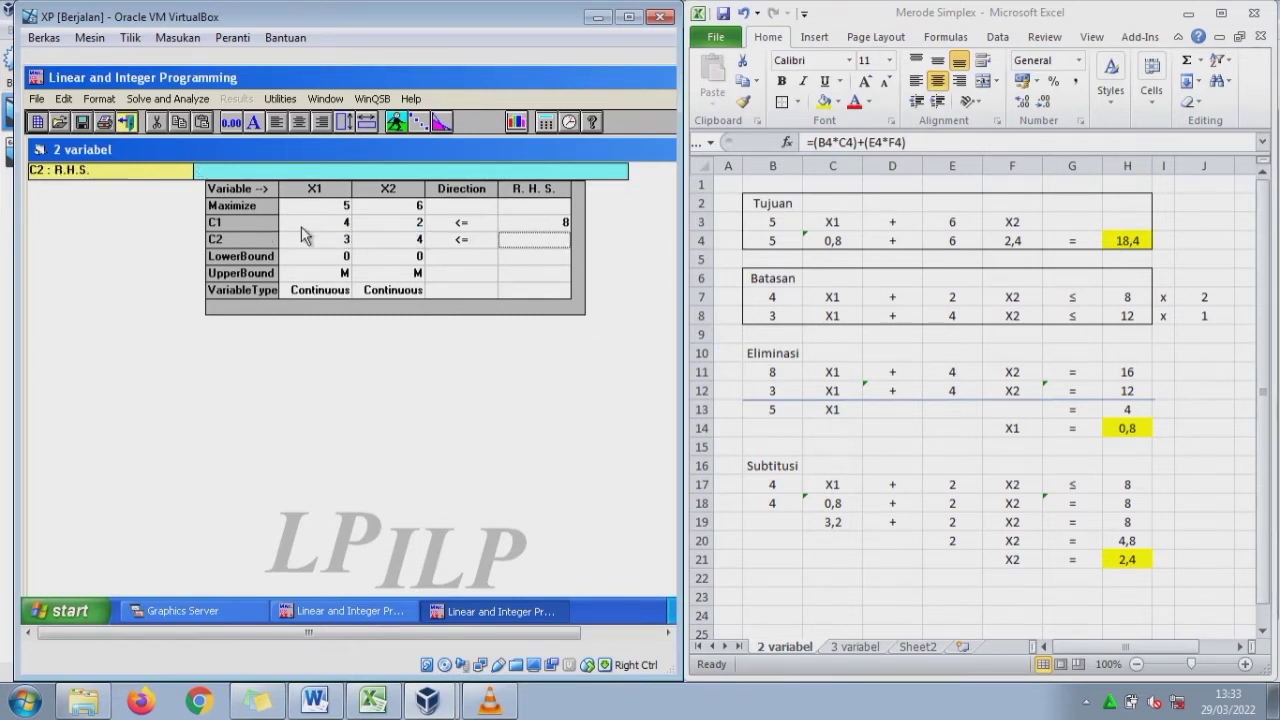
text(12)
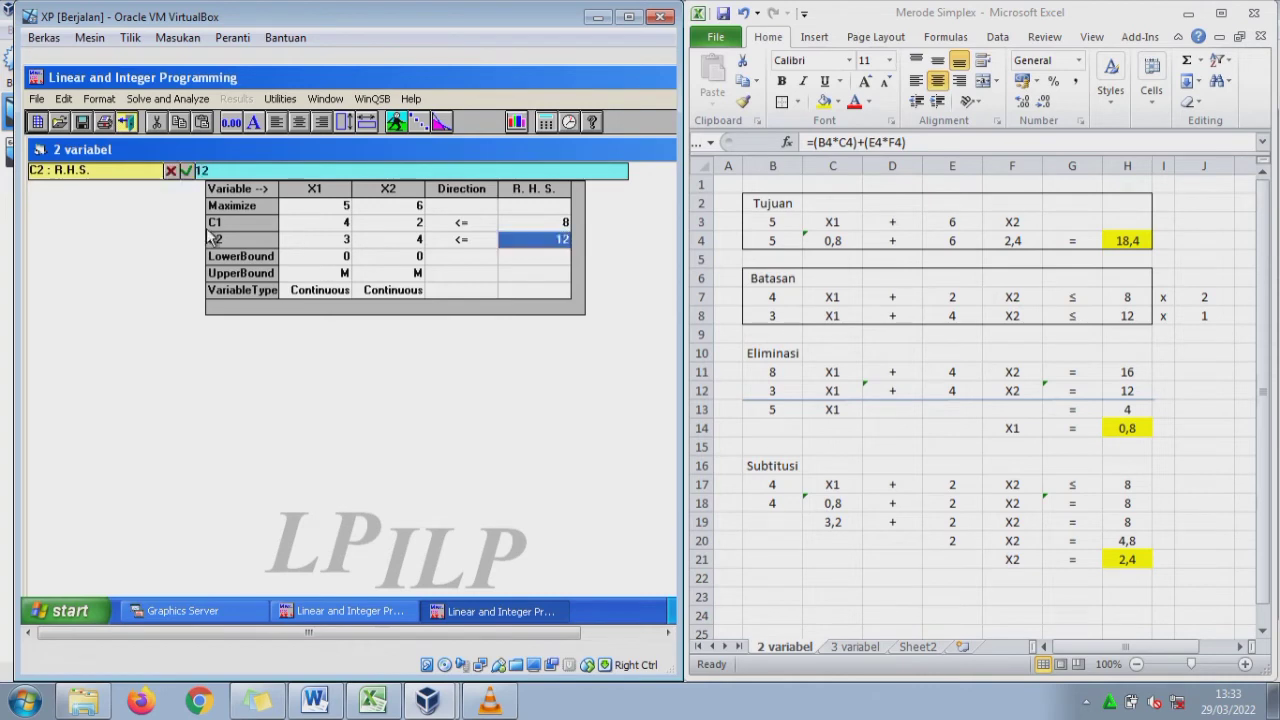
- Solve the problem with displayed steps, advancing the simplex tableau one iteration at a time until the method finishes
click(167, 100)
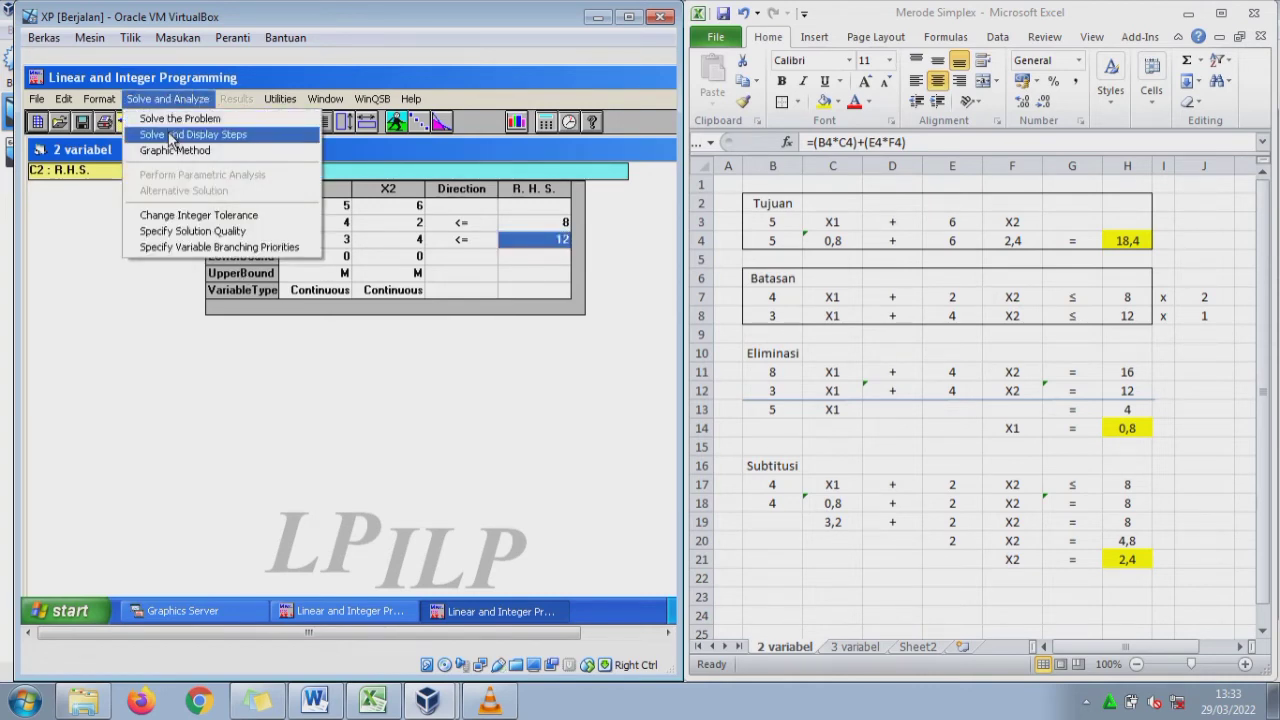
click(172, 136)
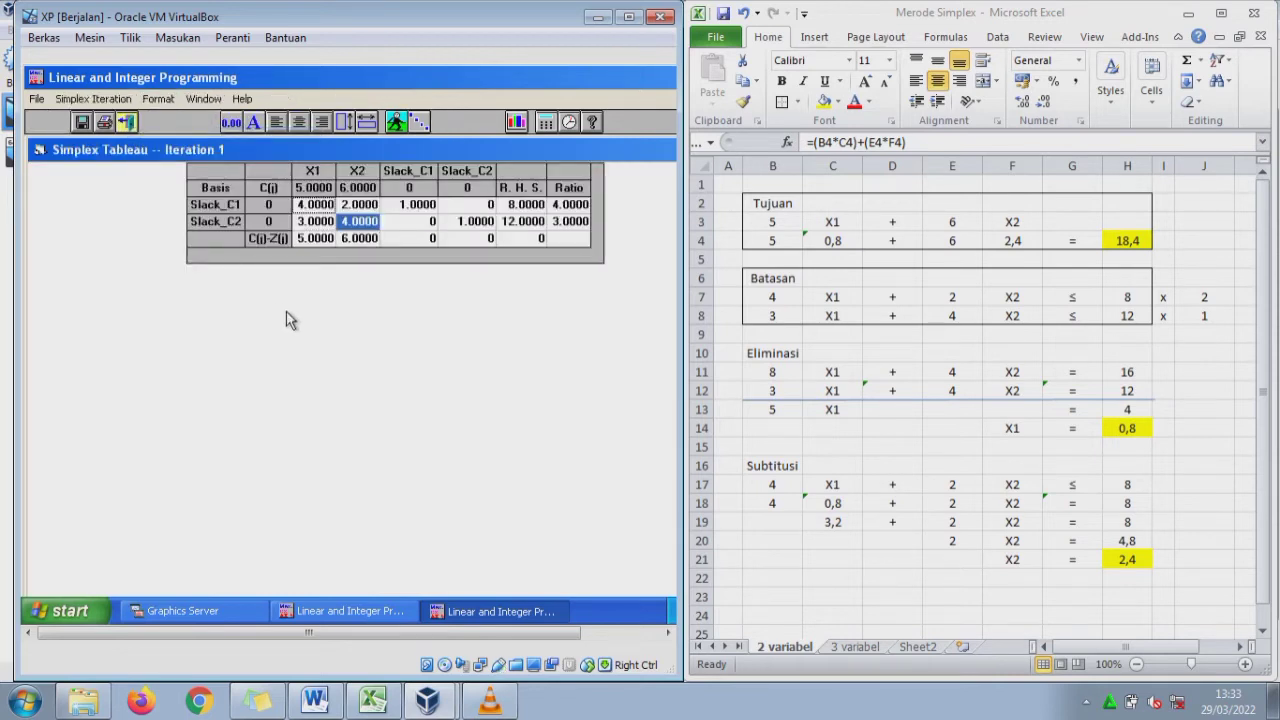
click(126, 100)
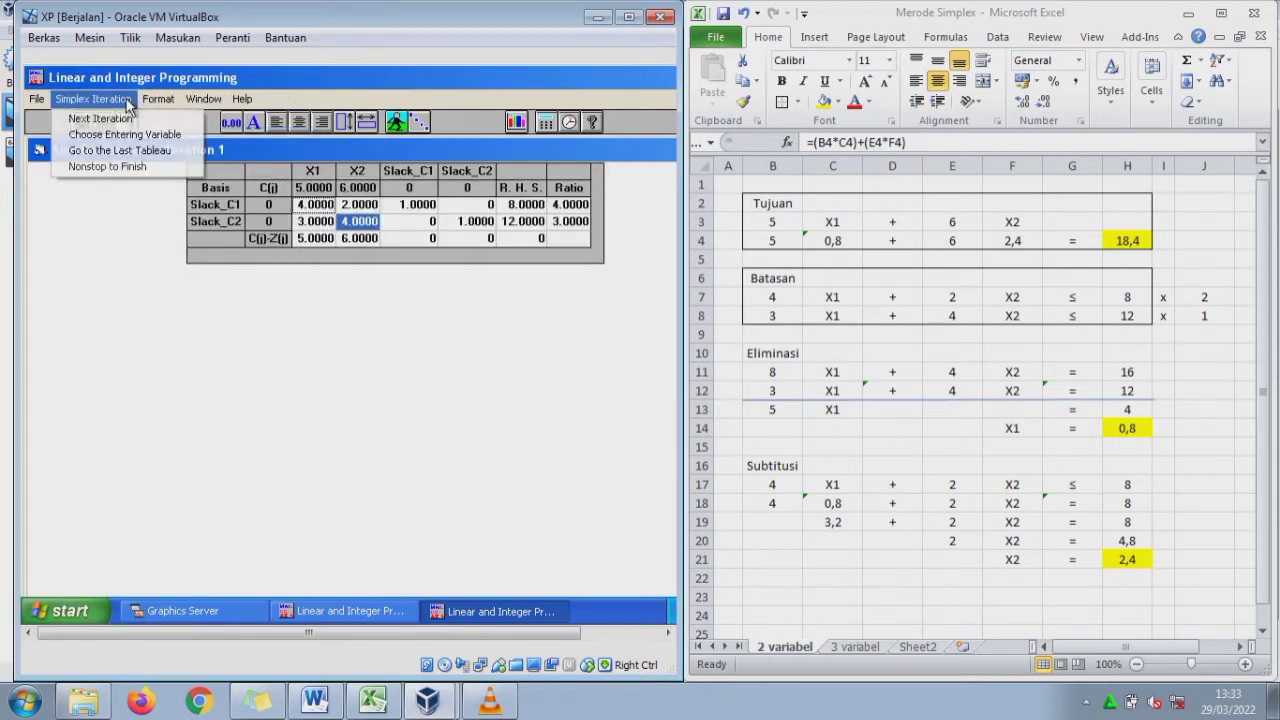
click(110, 119)
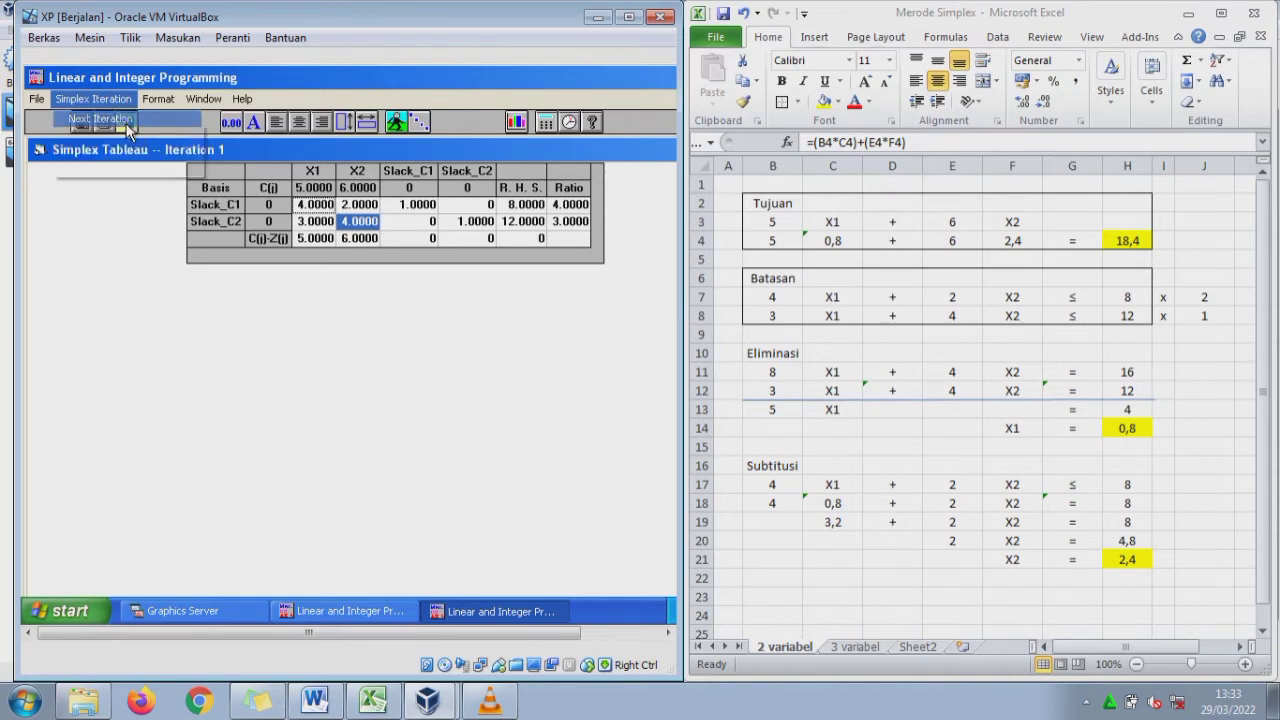
click(118, 101)
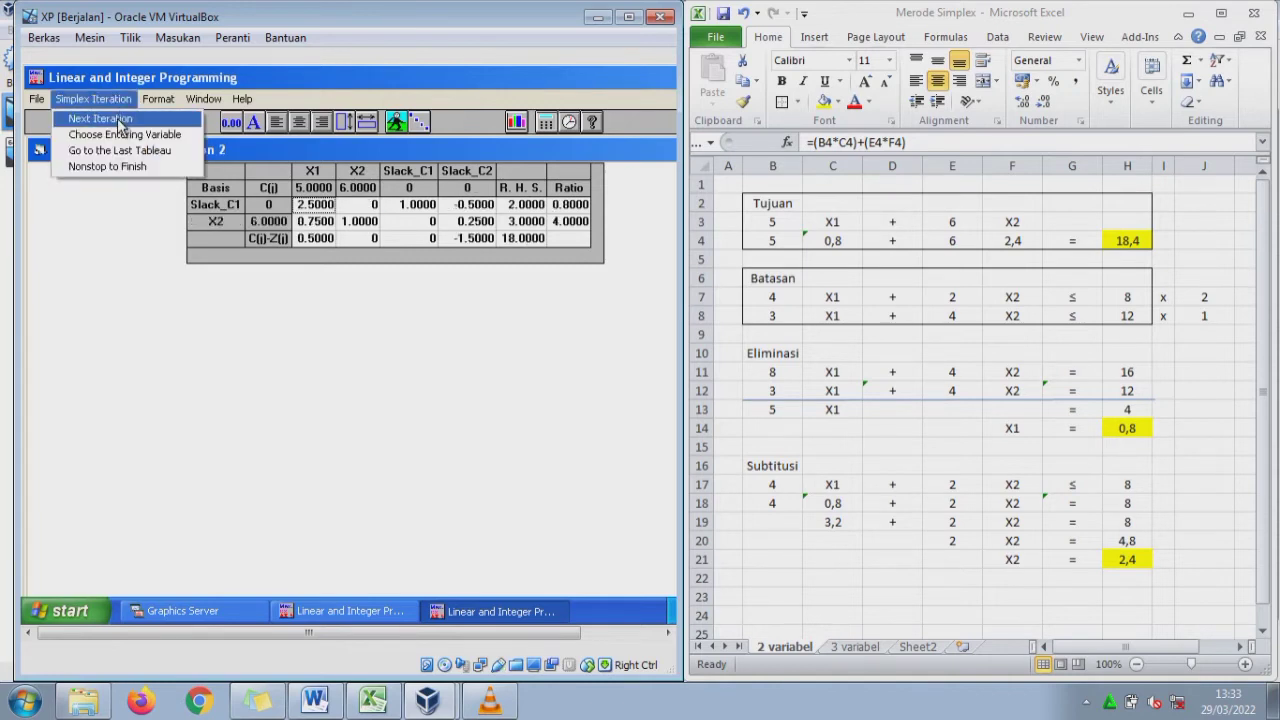
click(120, 121)
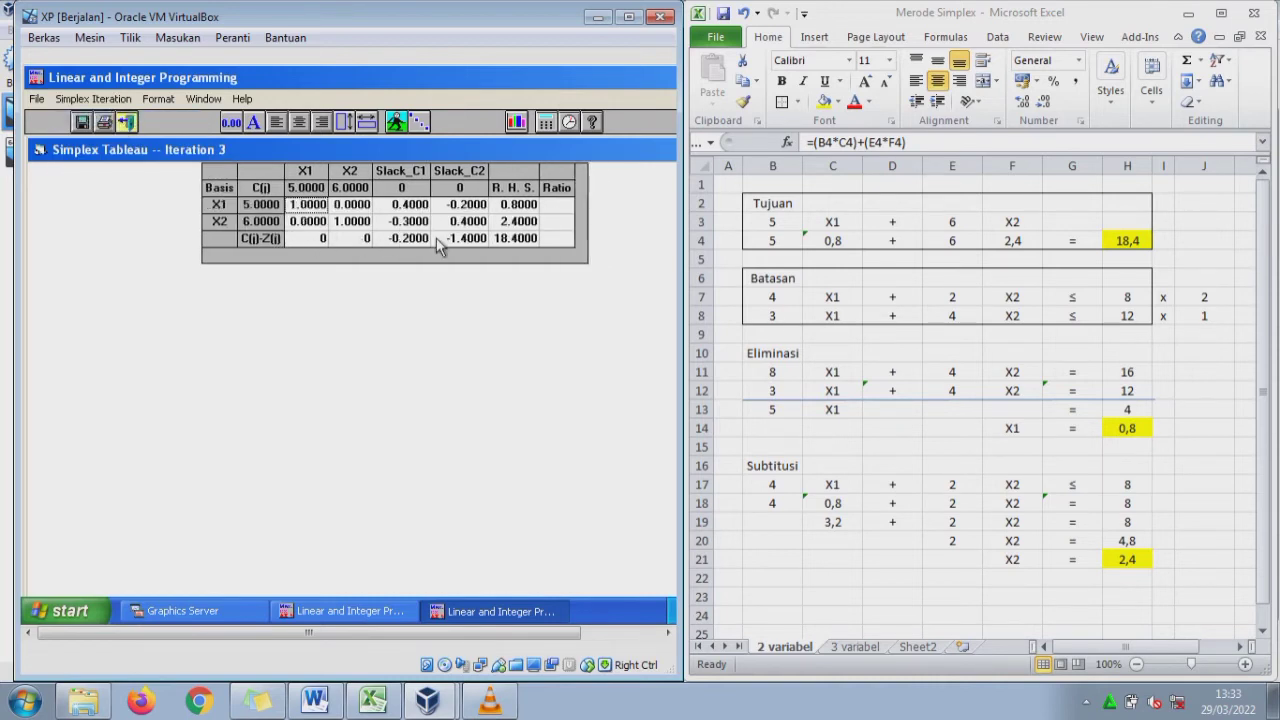
click(100, 100)
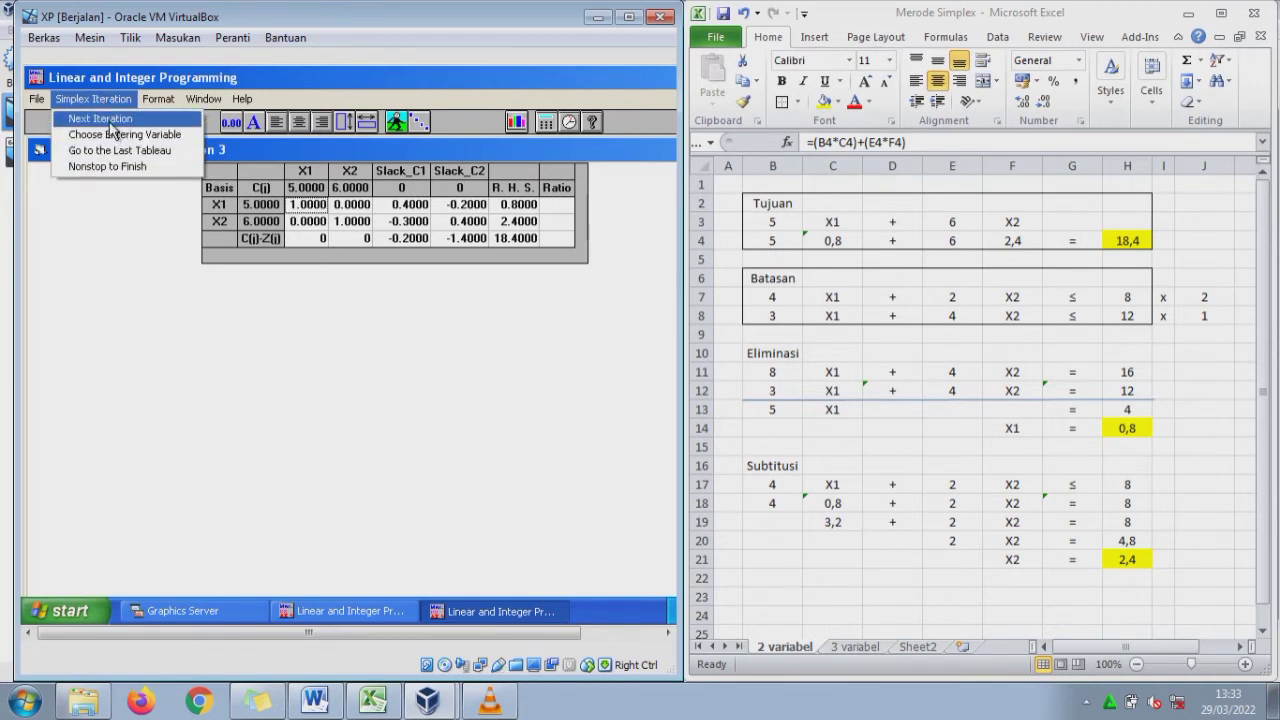
click(111, 125)
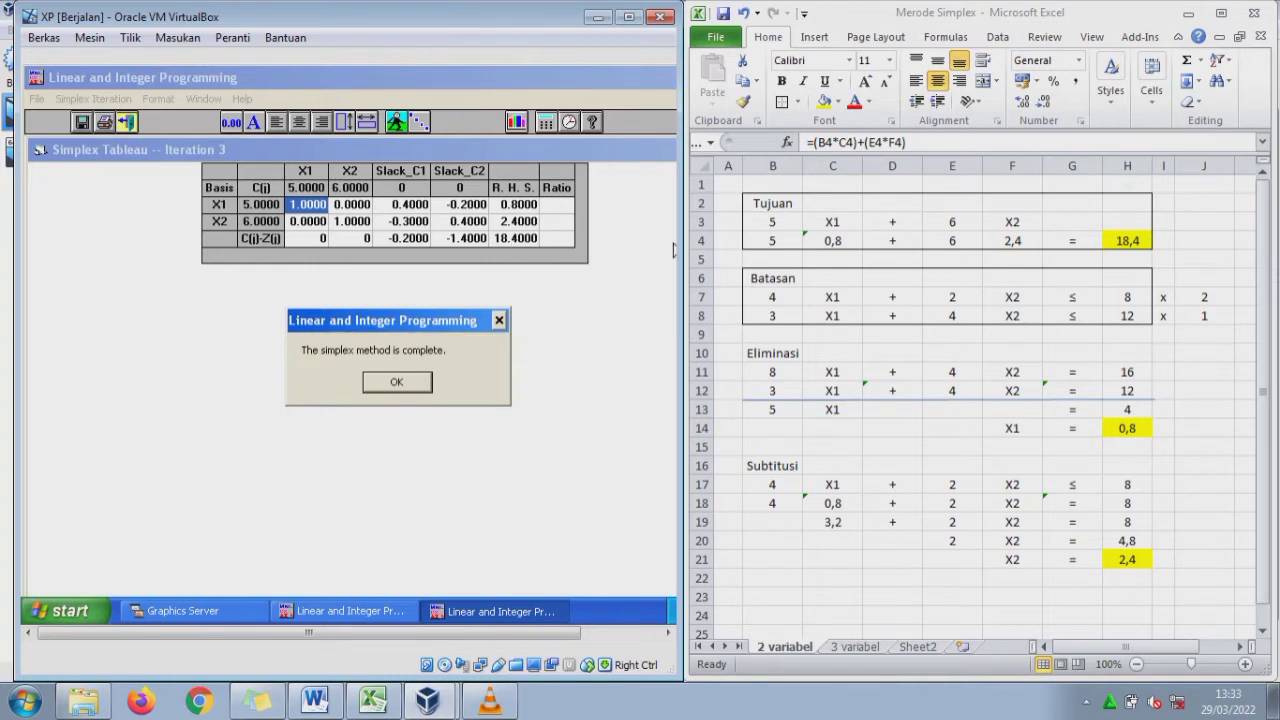
click(1127, 241)
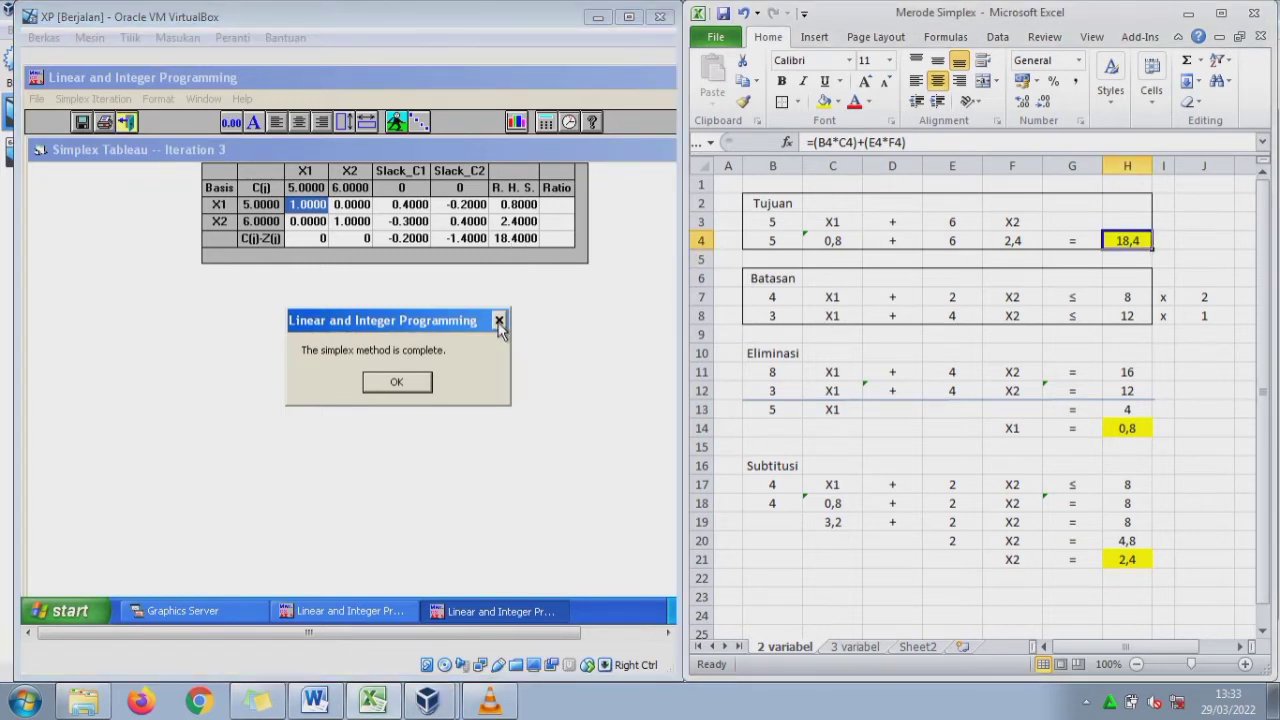
click(420, 380)
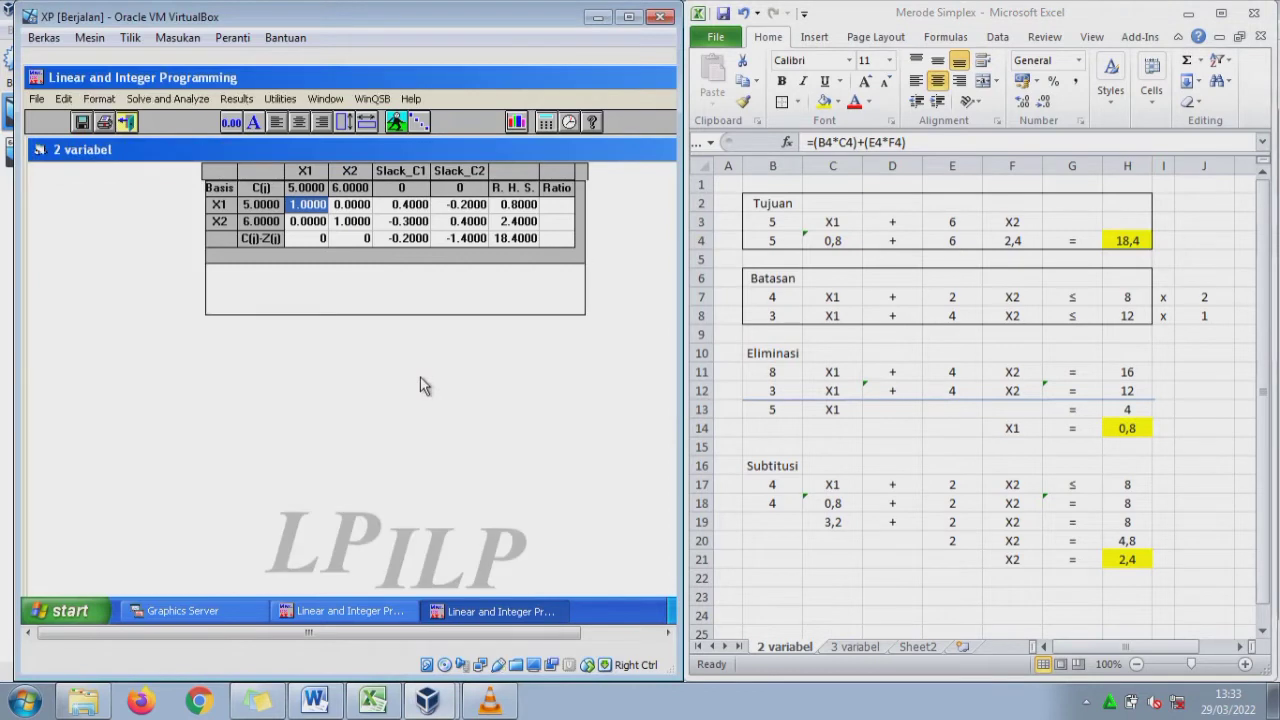
- Solve the two-variable problem directly, without displaying steps, and bring up its combined report
click(195, 98)
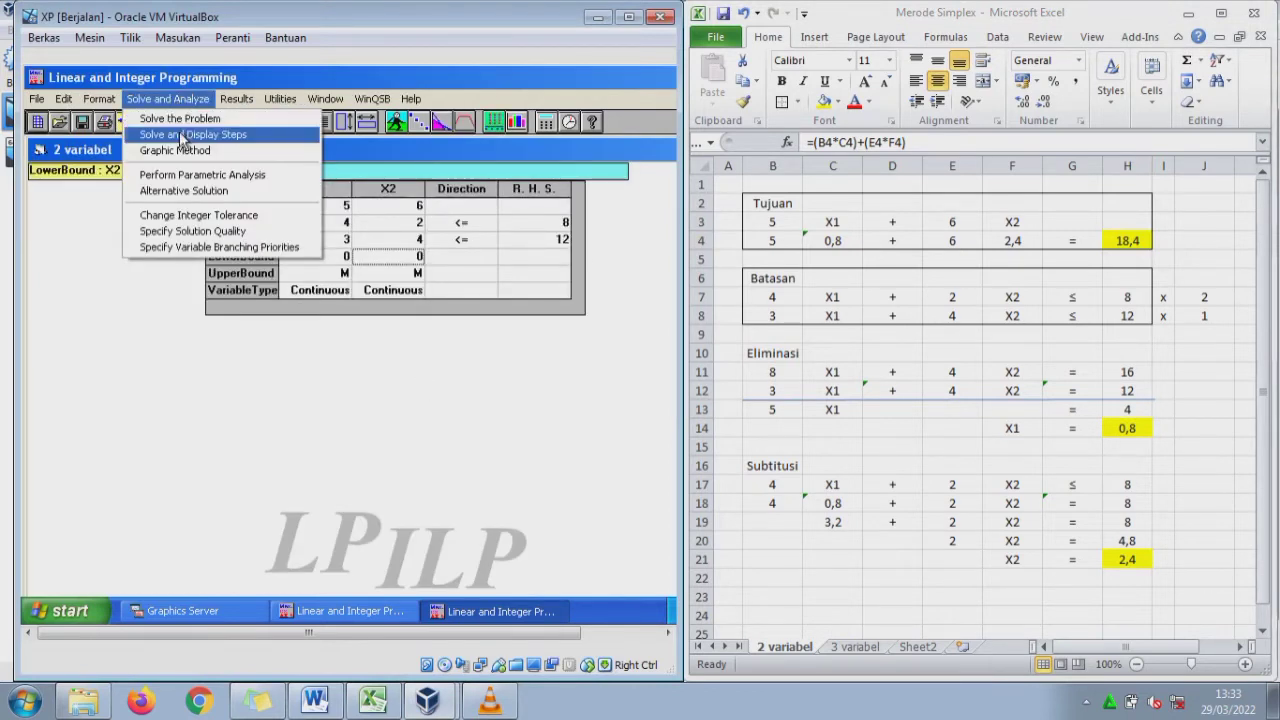
click(180, 118)
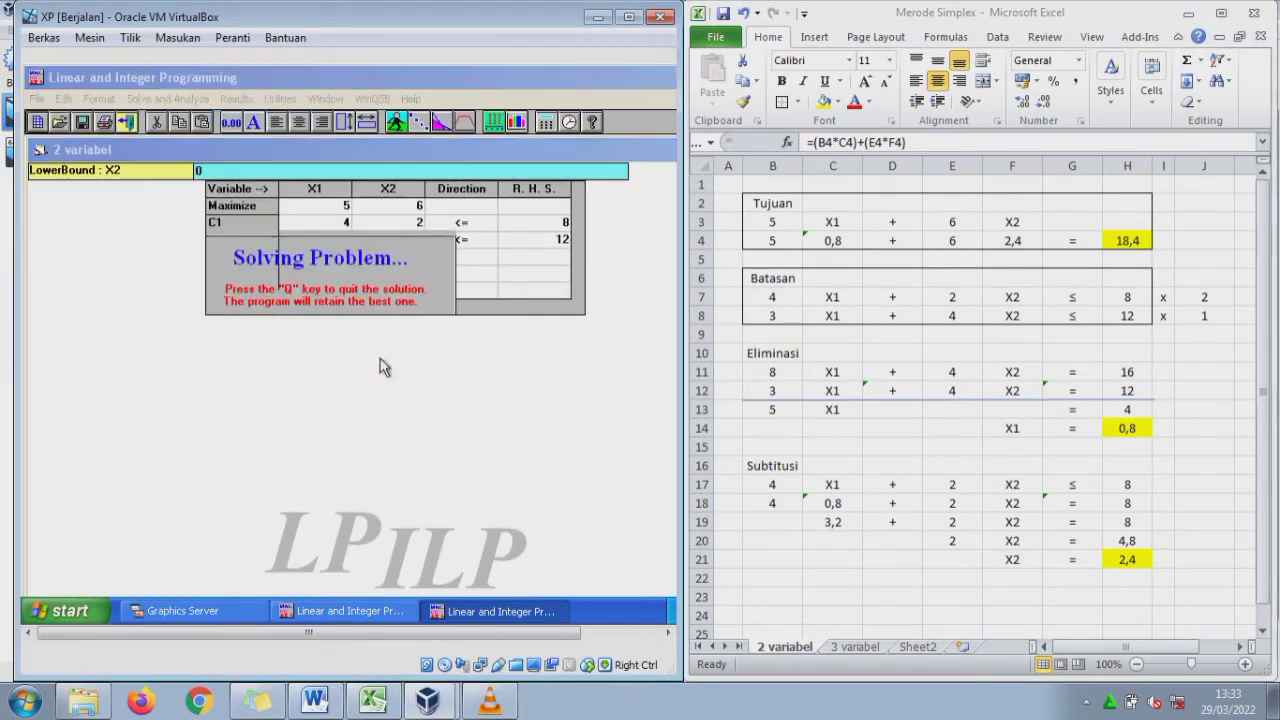
click(410, 388)
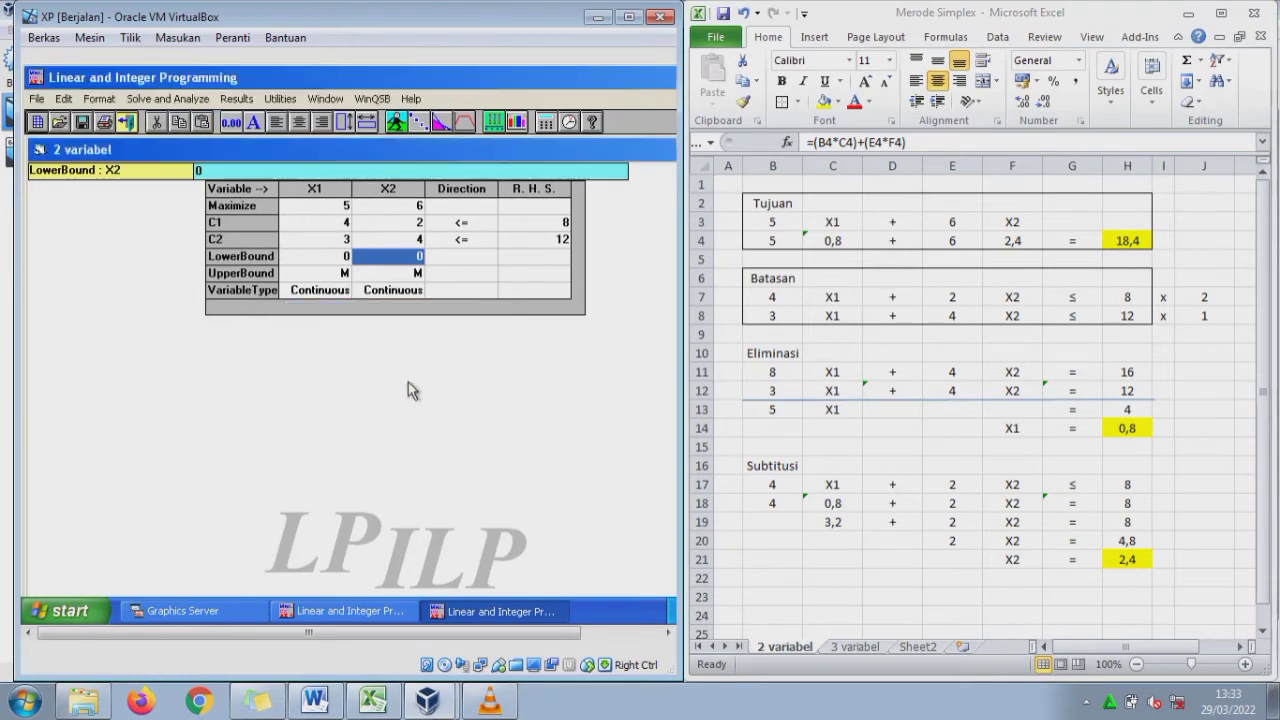
click(394, 266)
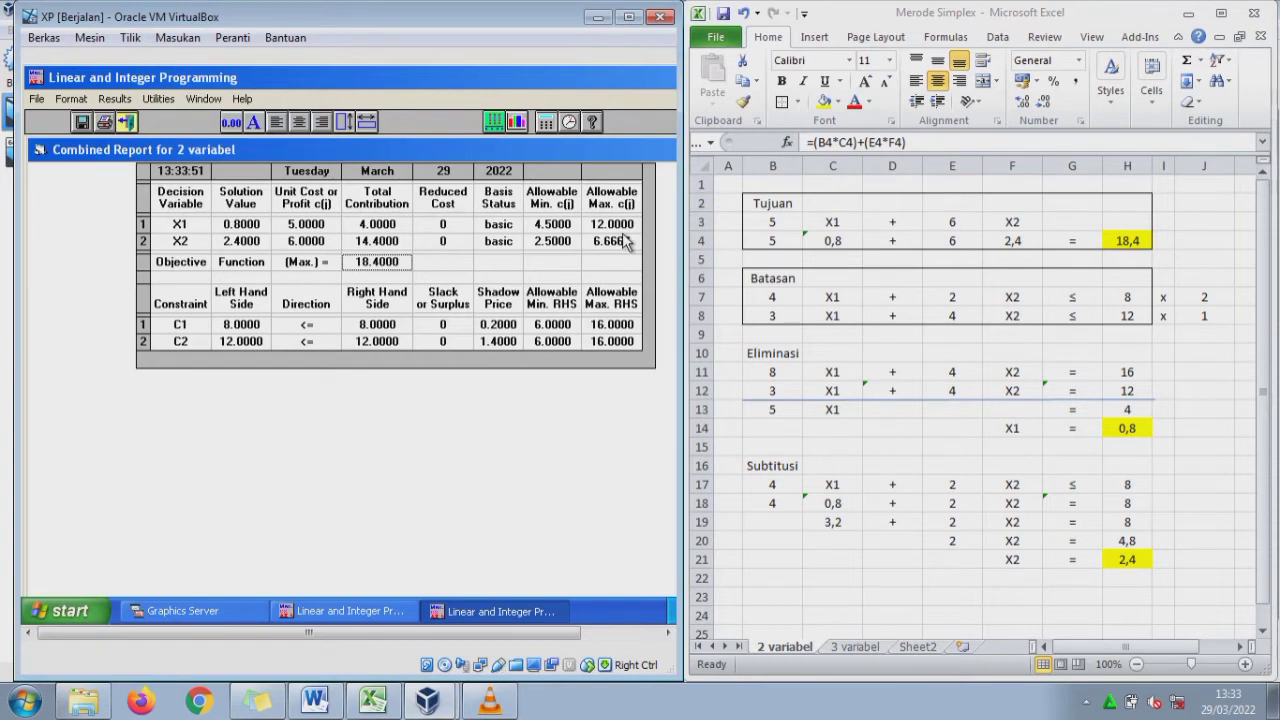
- Compare the combined report with the Excel results in H4, H14 and H21, and close the report
click(1127, 241)
click(1127, 428)
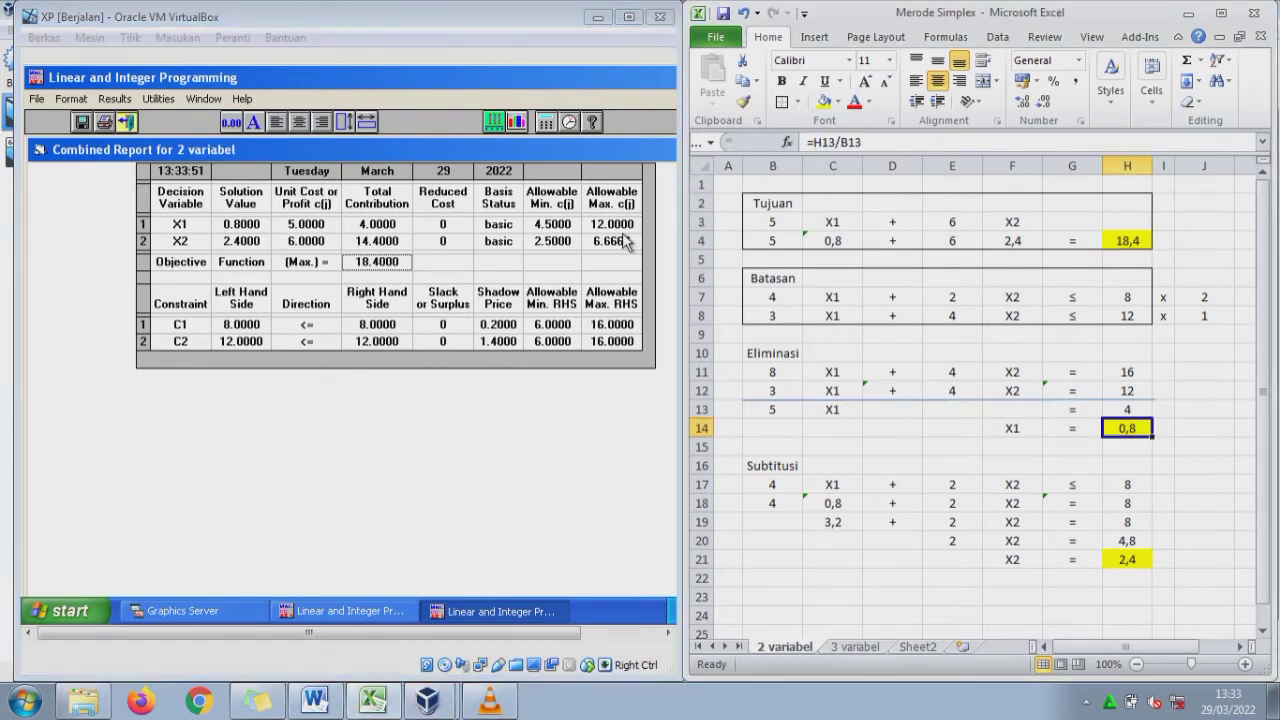
click(1127, 560)
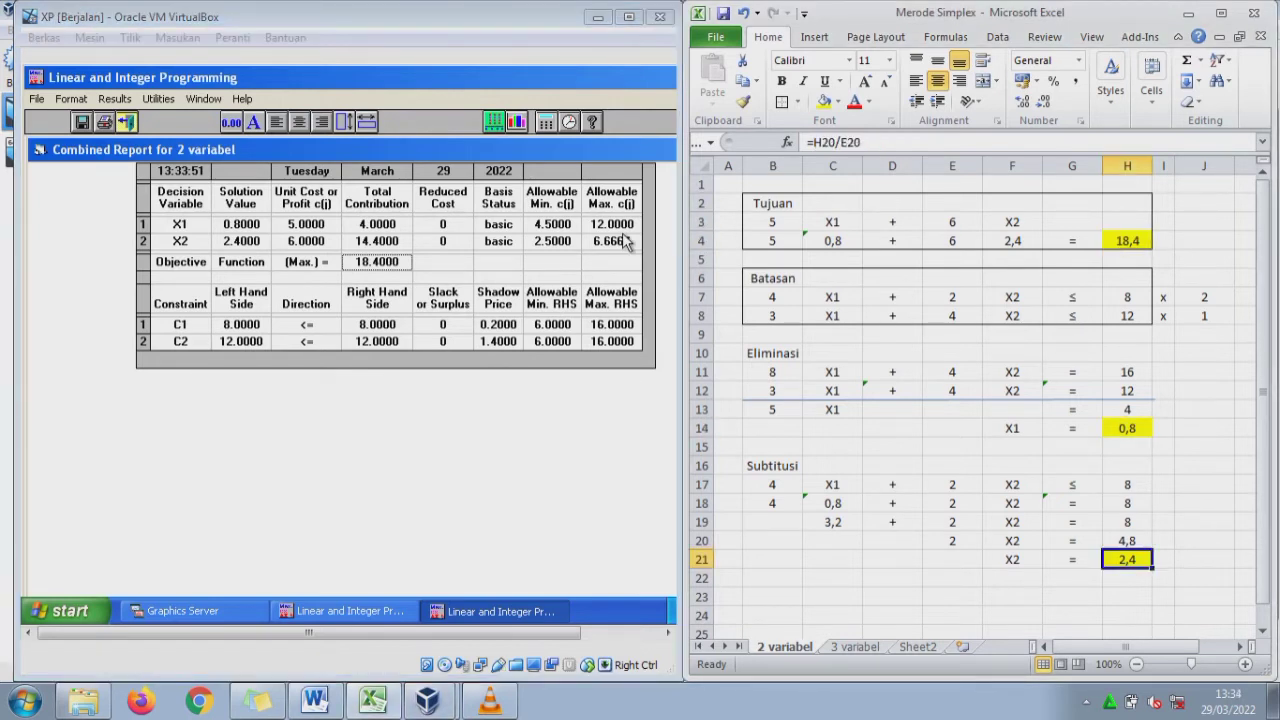
click(1127, 279)
click(1127, 241)
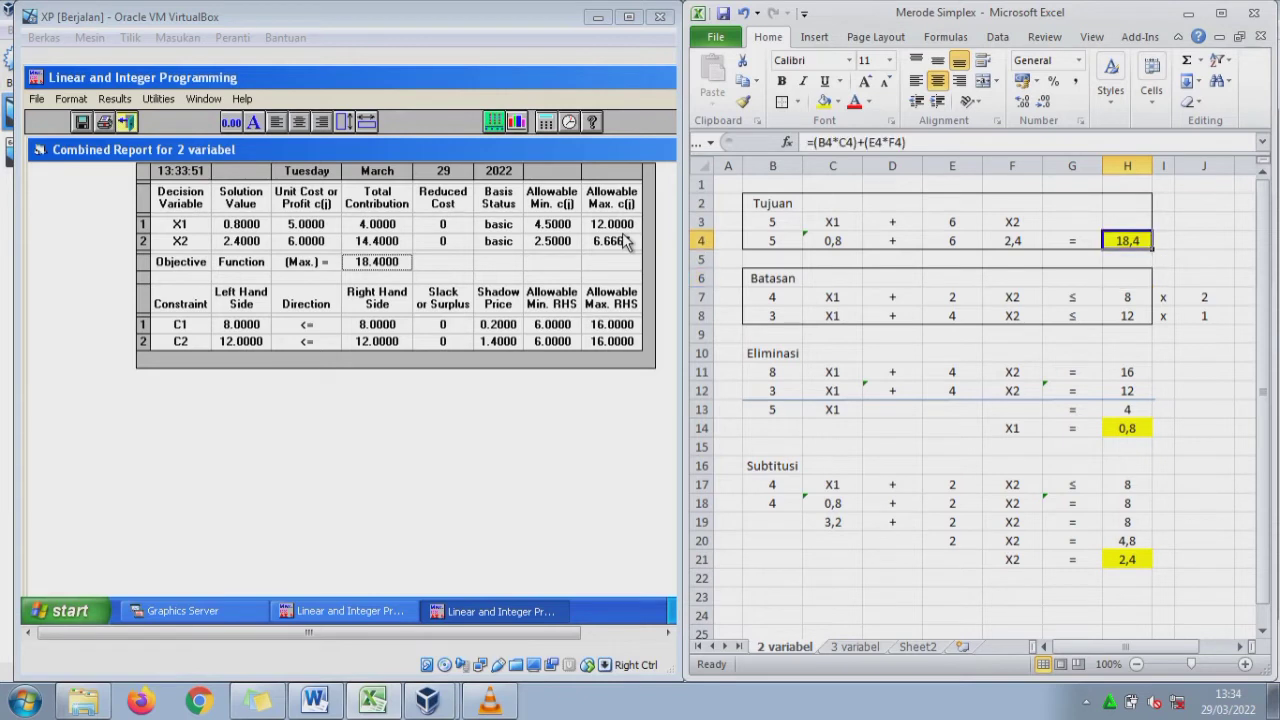
click(521, 178)
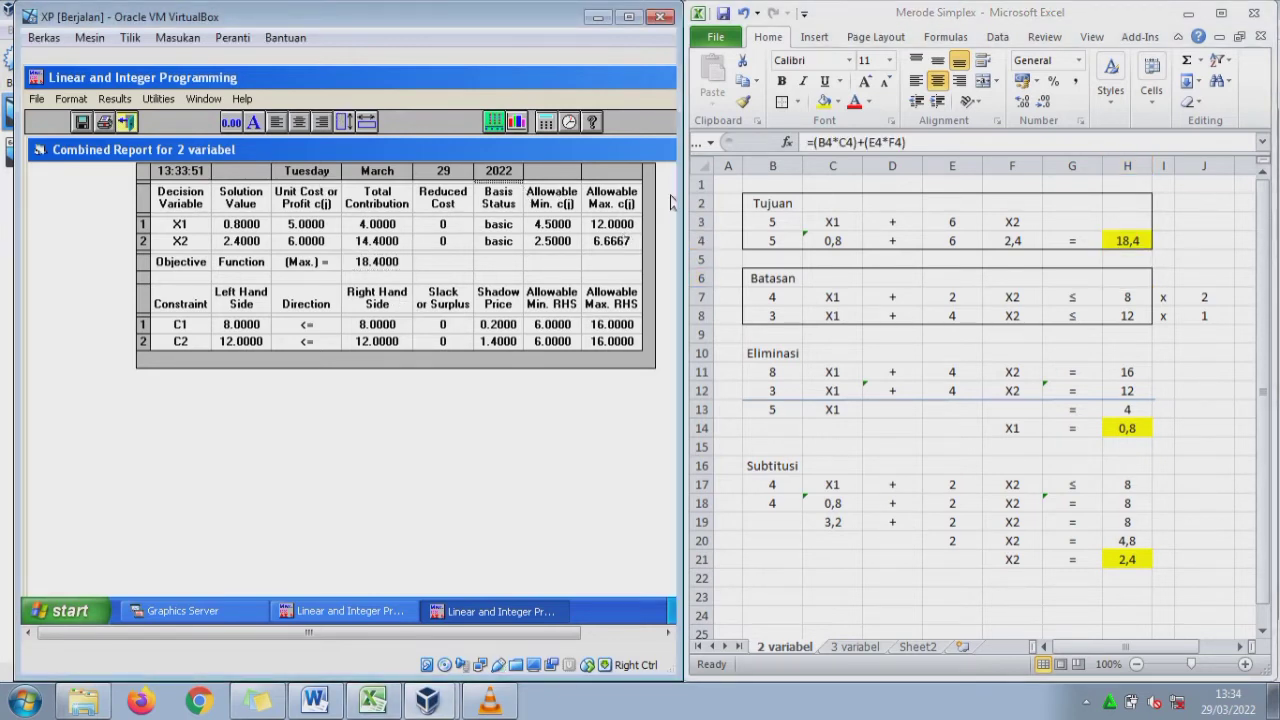
drag(682, 200, 779, 200)
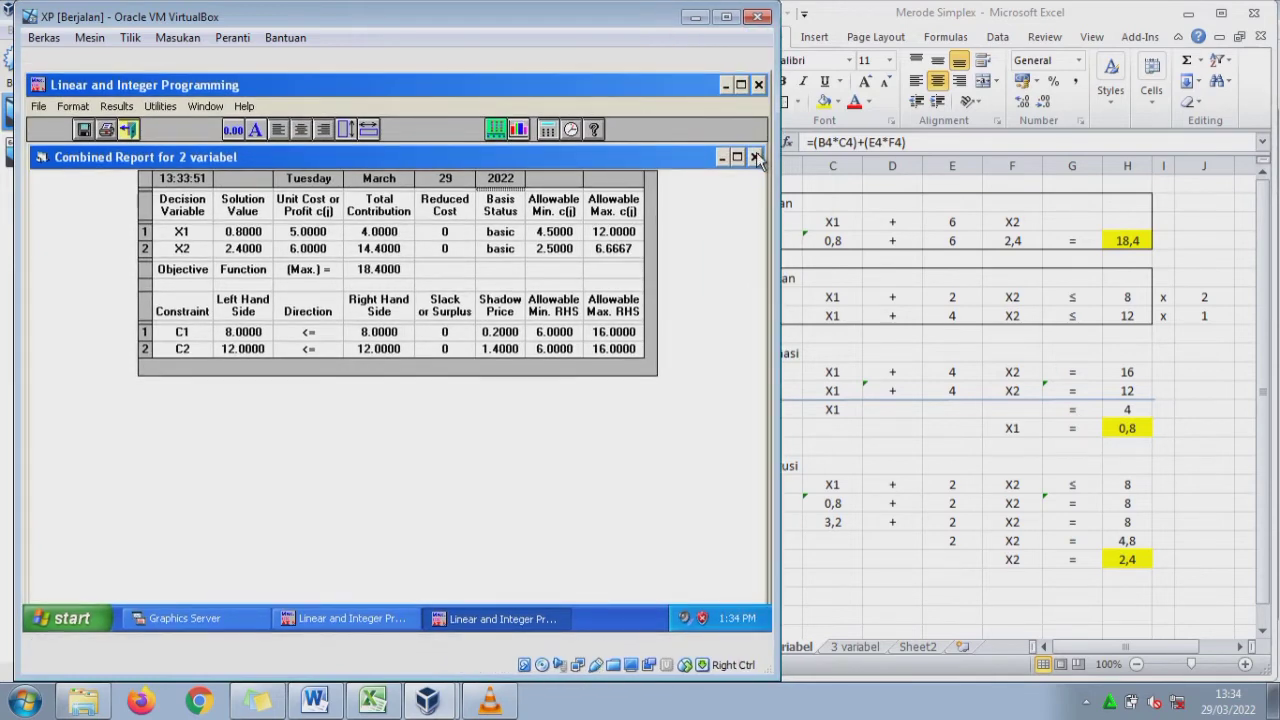
click(755, 157)
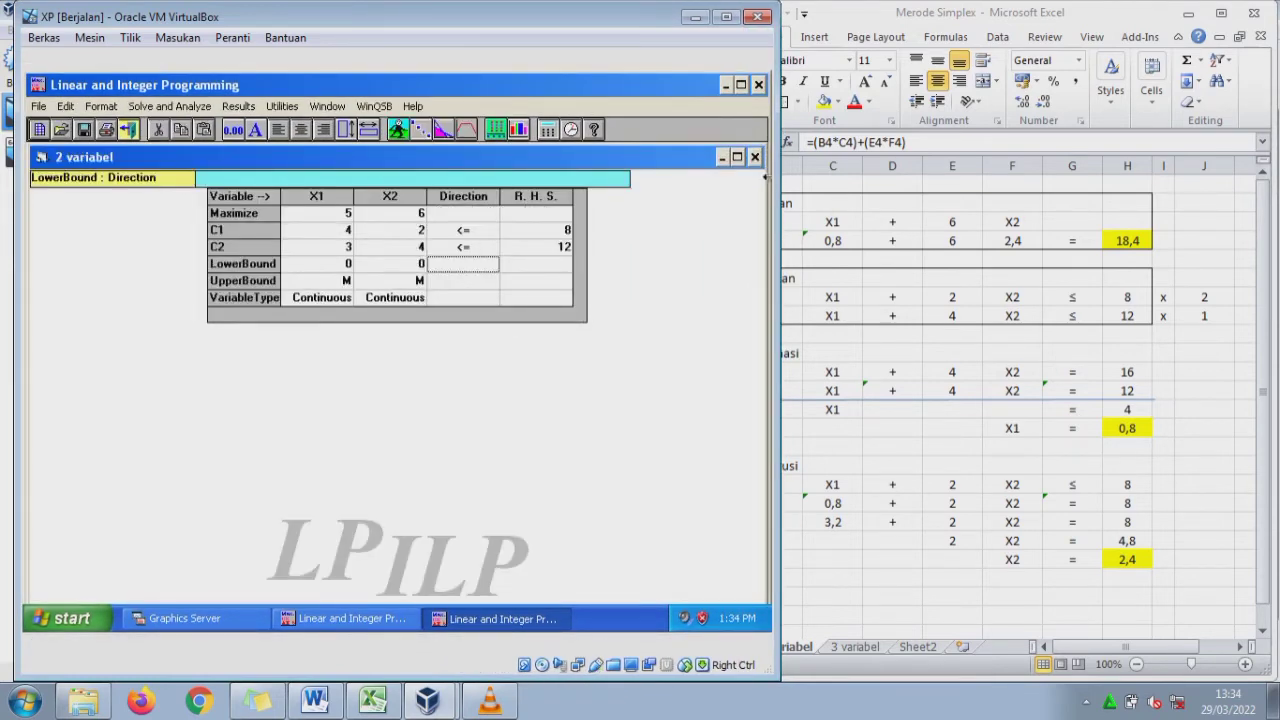
- Solve the problem with the Graphic Method, using X1 on the horizontal axis and X2 on the vertical axis
drag(780, 200, 683, 200)
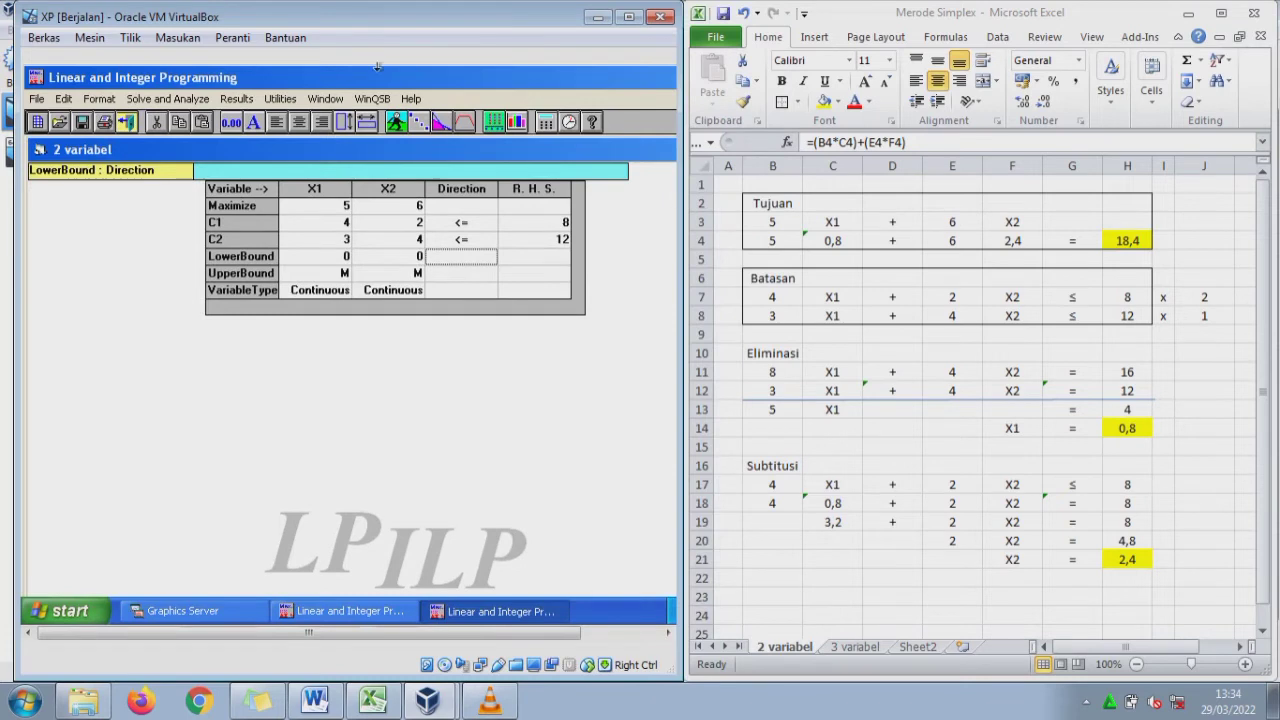
click(167, 98)
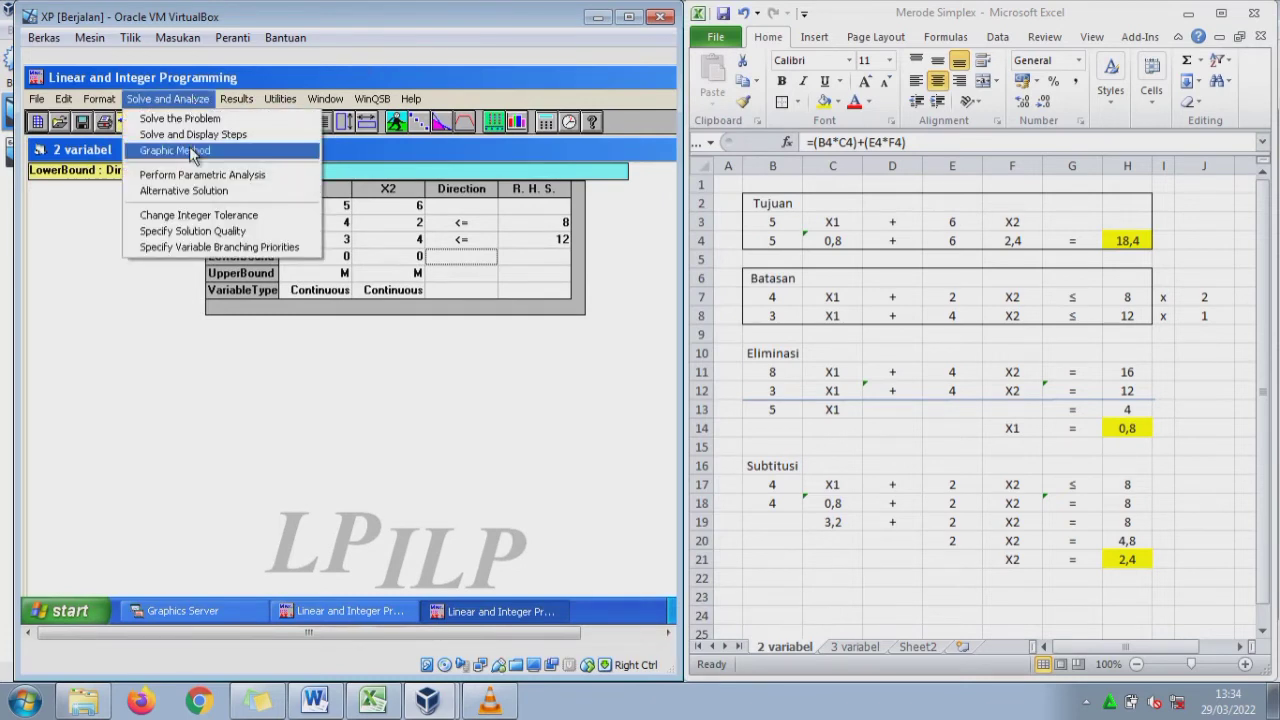
click(193, 151)
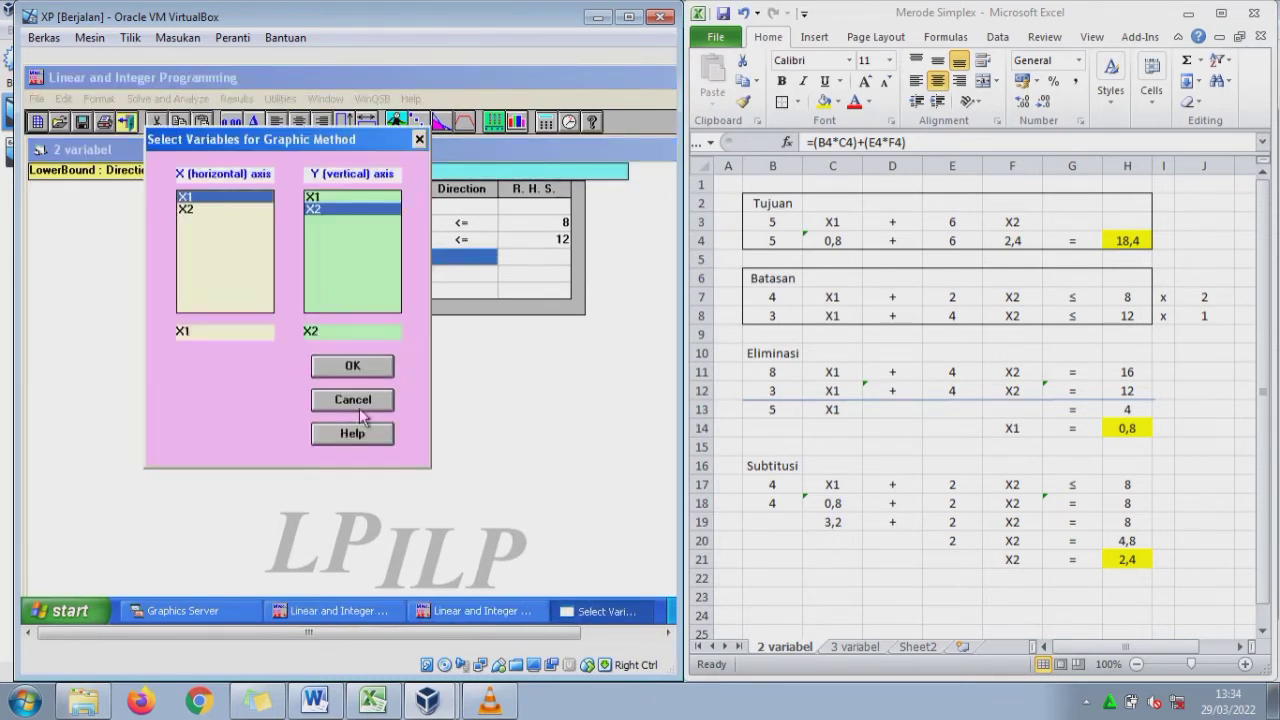
click(350, 368)
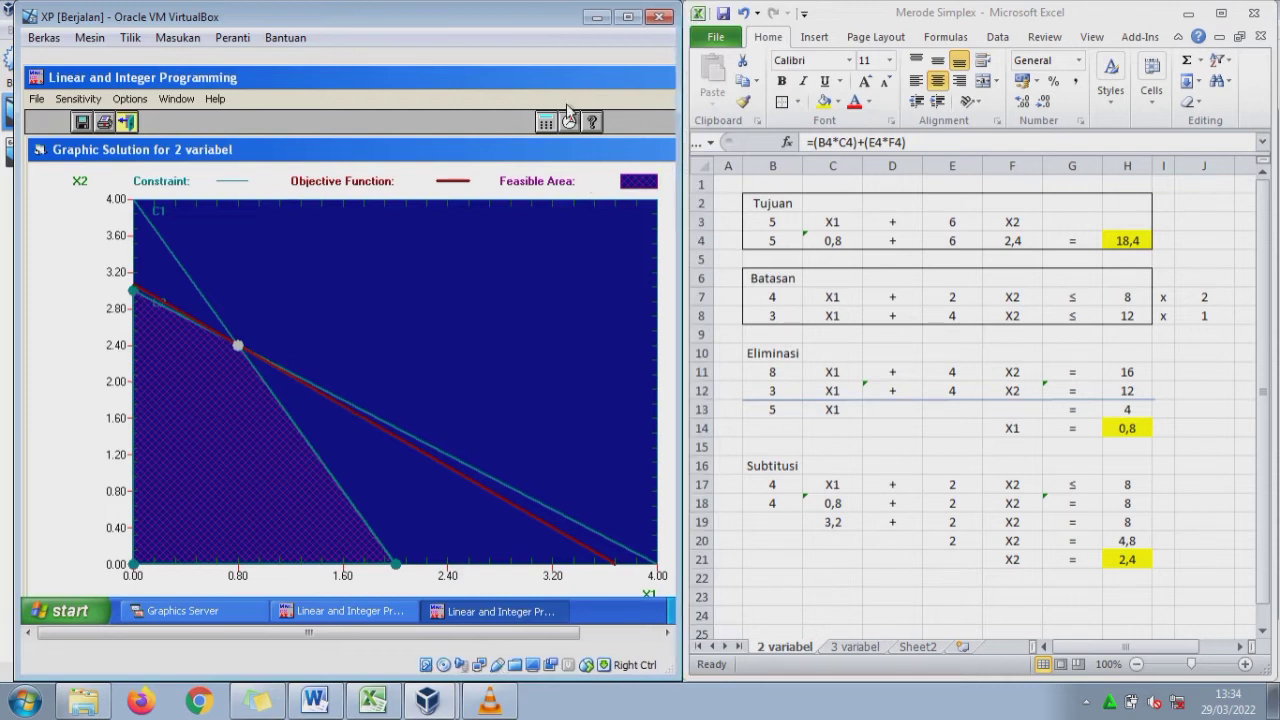
- Widen the virtual machine window to examine the optimal solution beside the graph, and close the graphic solution
drag(26, 205, 12, 206)
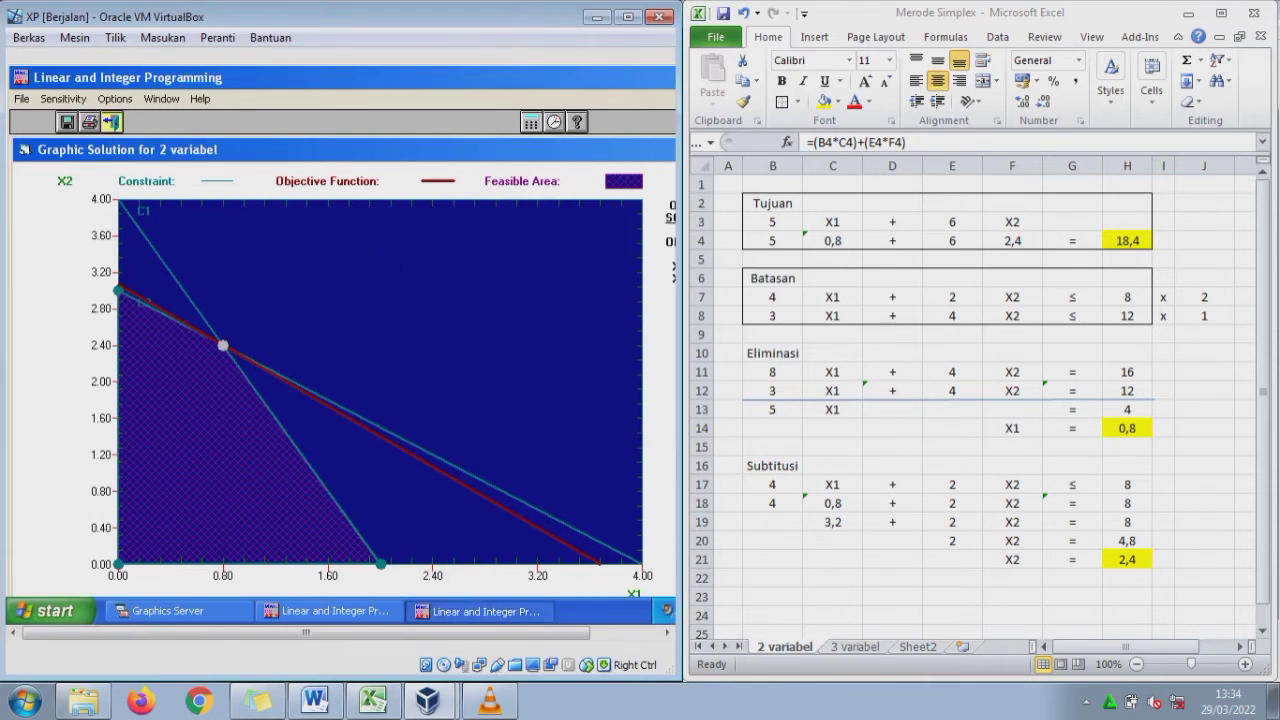
drag(673, 383, 768, 385)
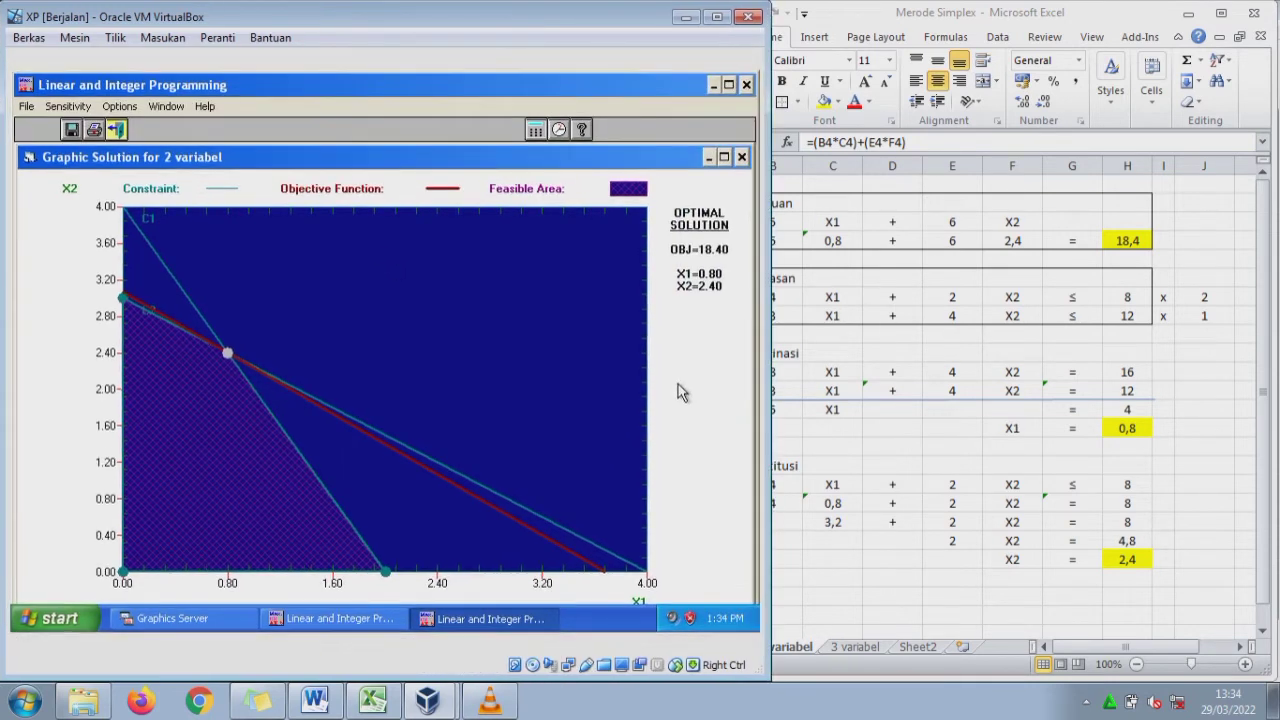
click(743, 157)
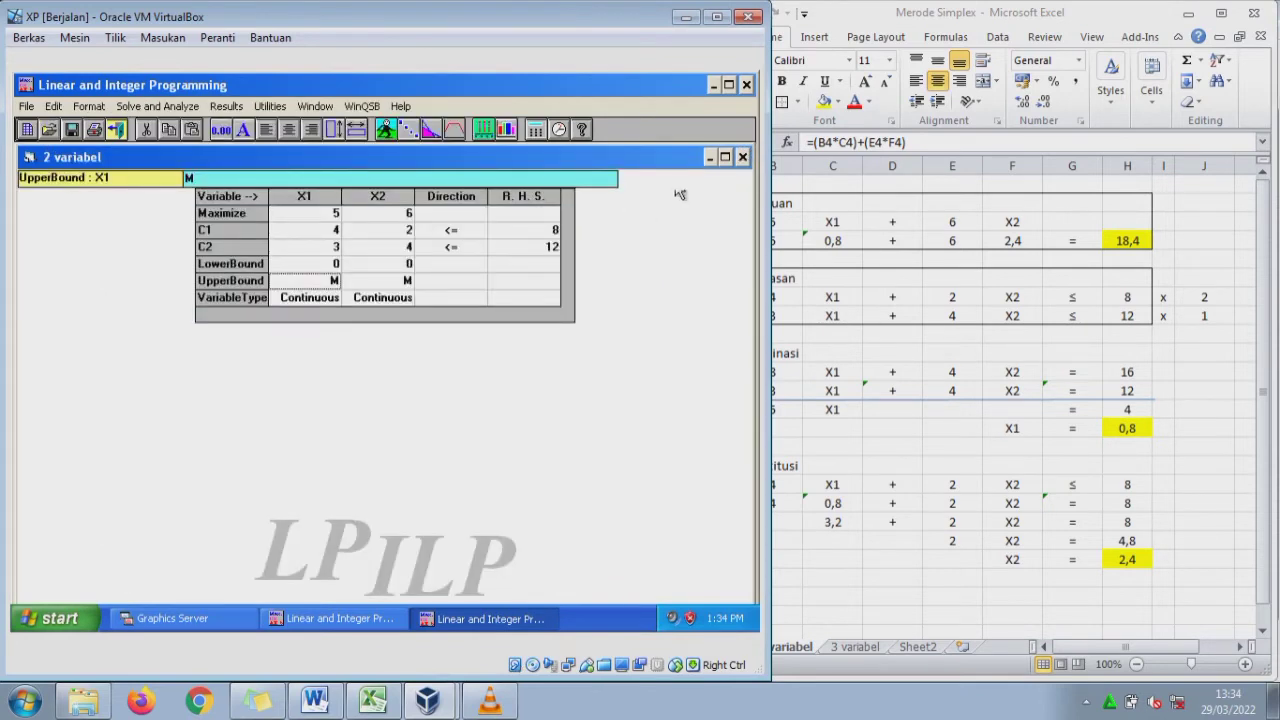
- Close the "2 variabel" problem and resize the virtual machine window so the whole Excel worksheet shows beside it
click(742, 158)
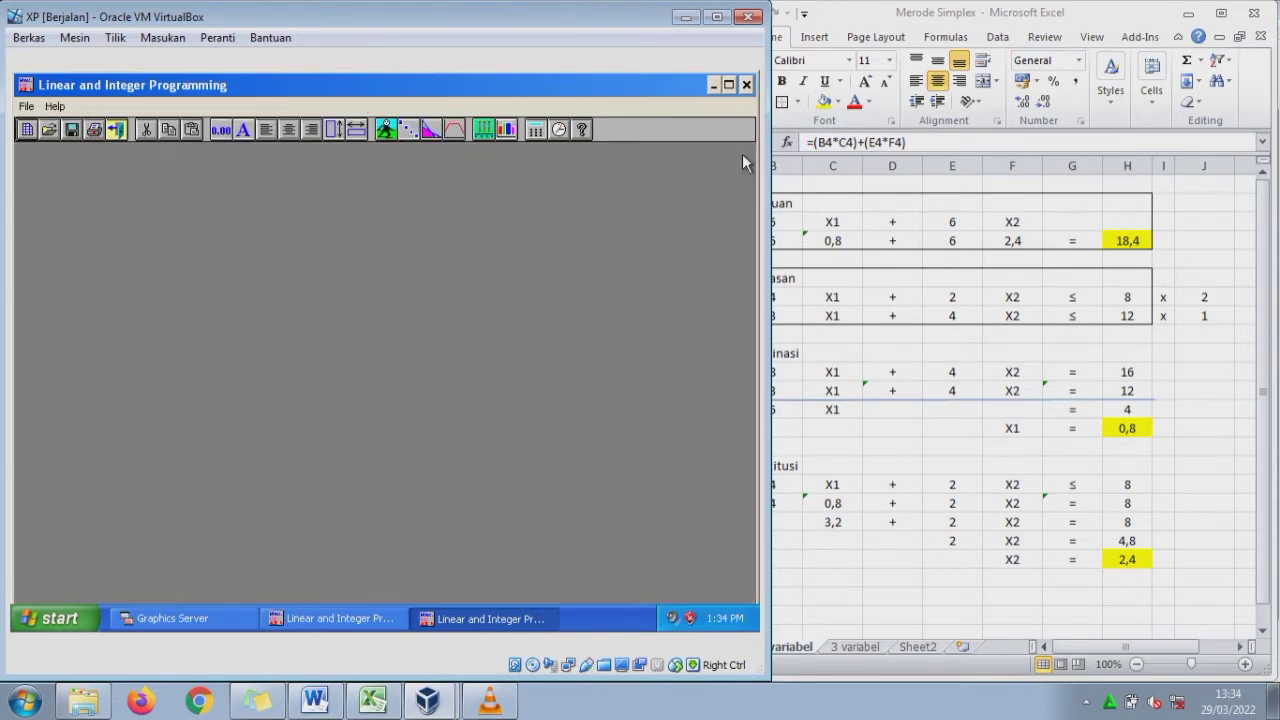
click(855, 647)
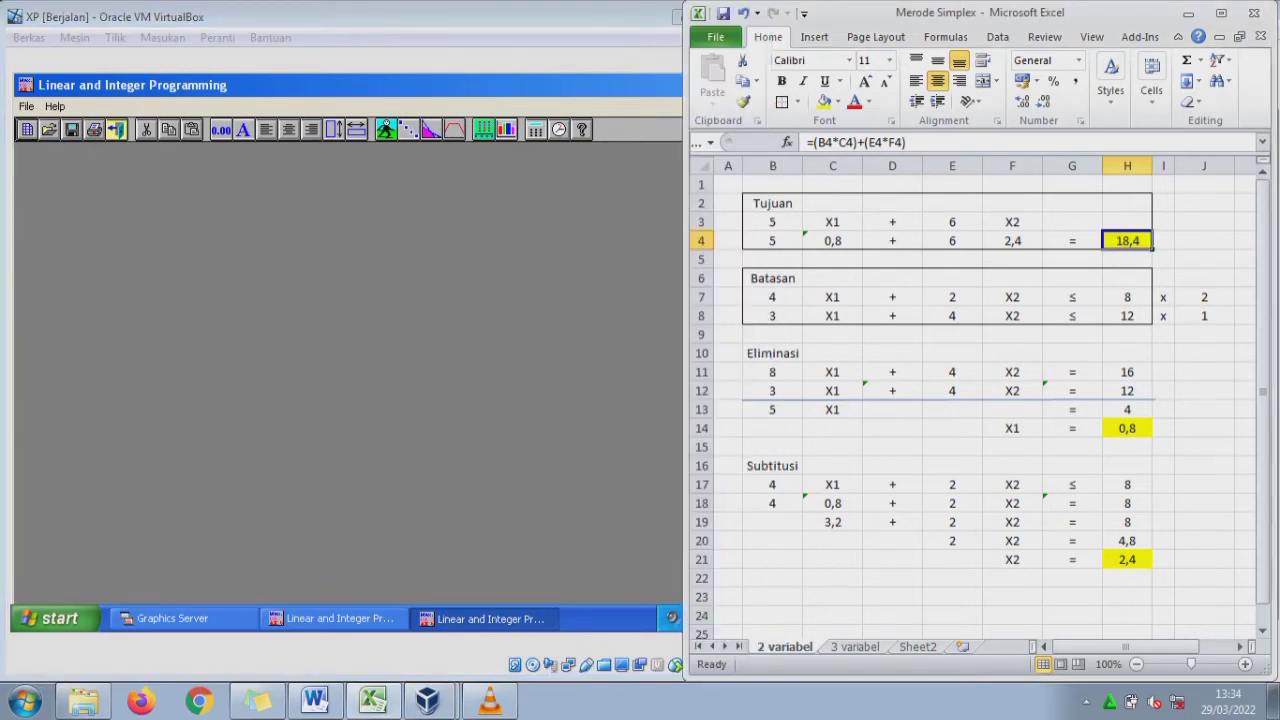
drag(684, 300, 770, 300)
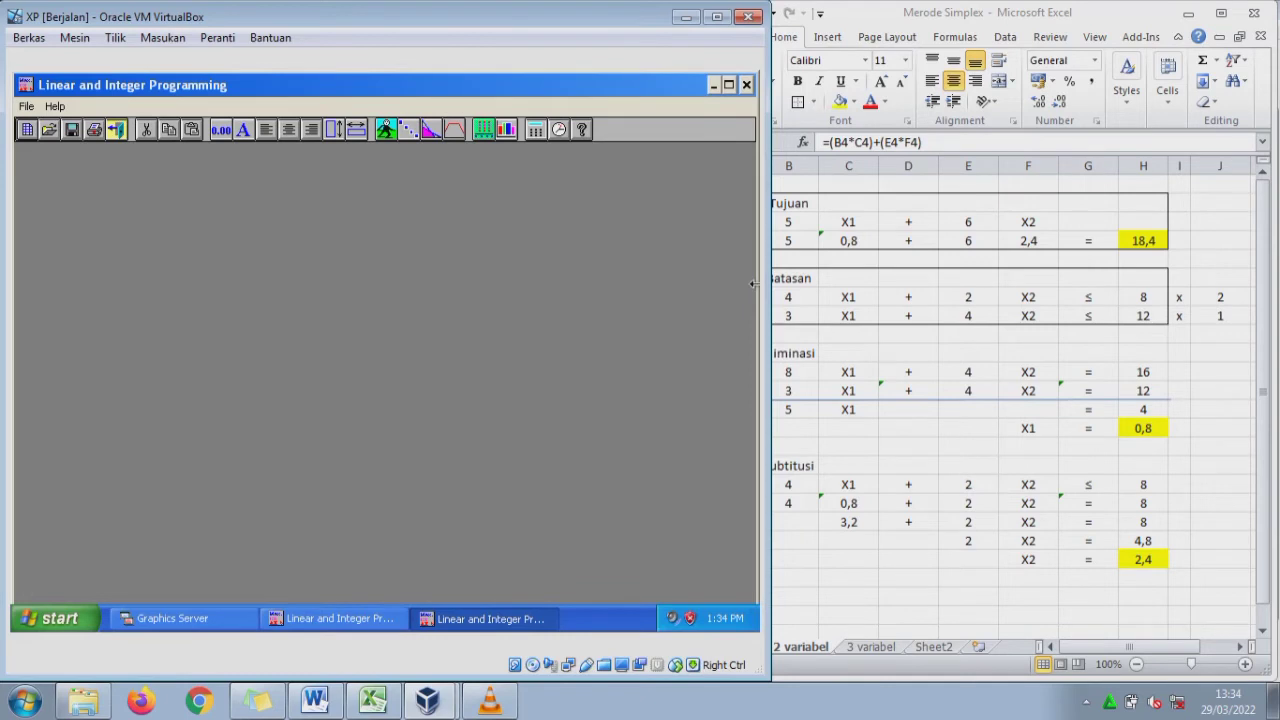
drag(753, 284, 699, 284)
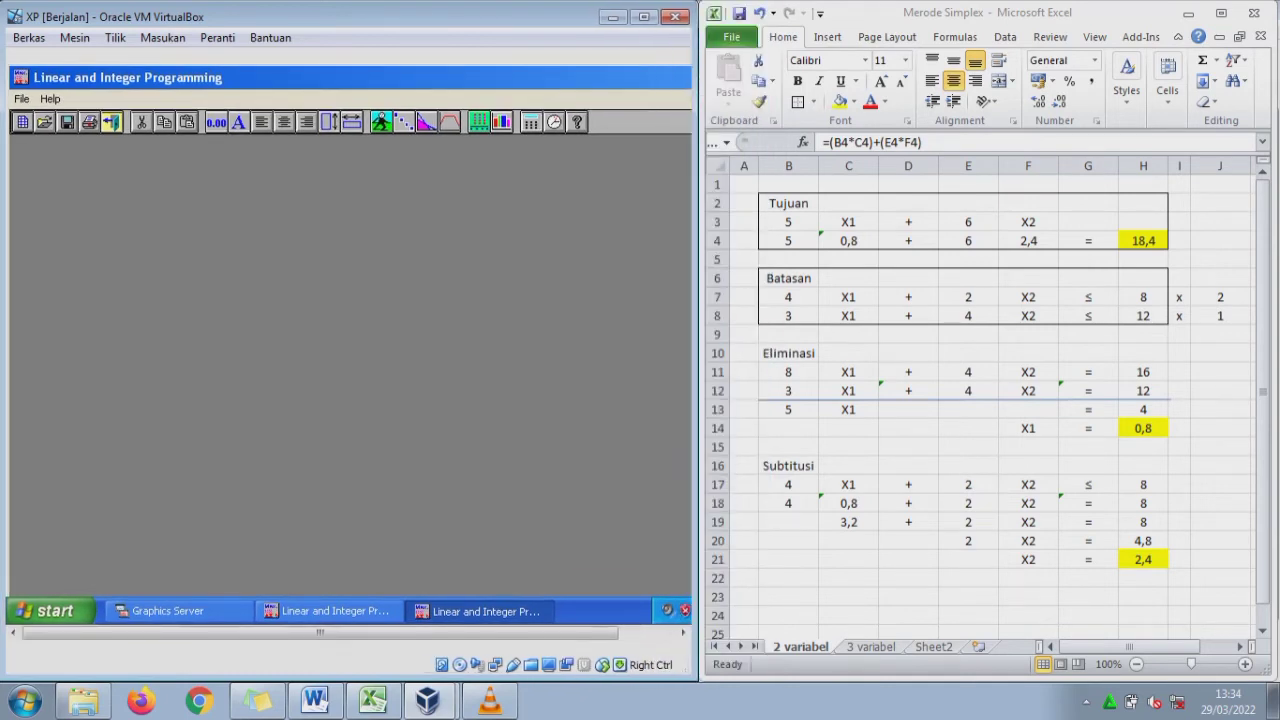
- Start a new linear programming problem without saving the previous one, and title it "3 Variabel"
click(22, 122)
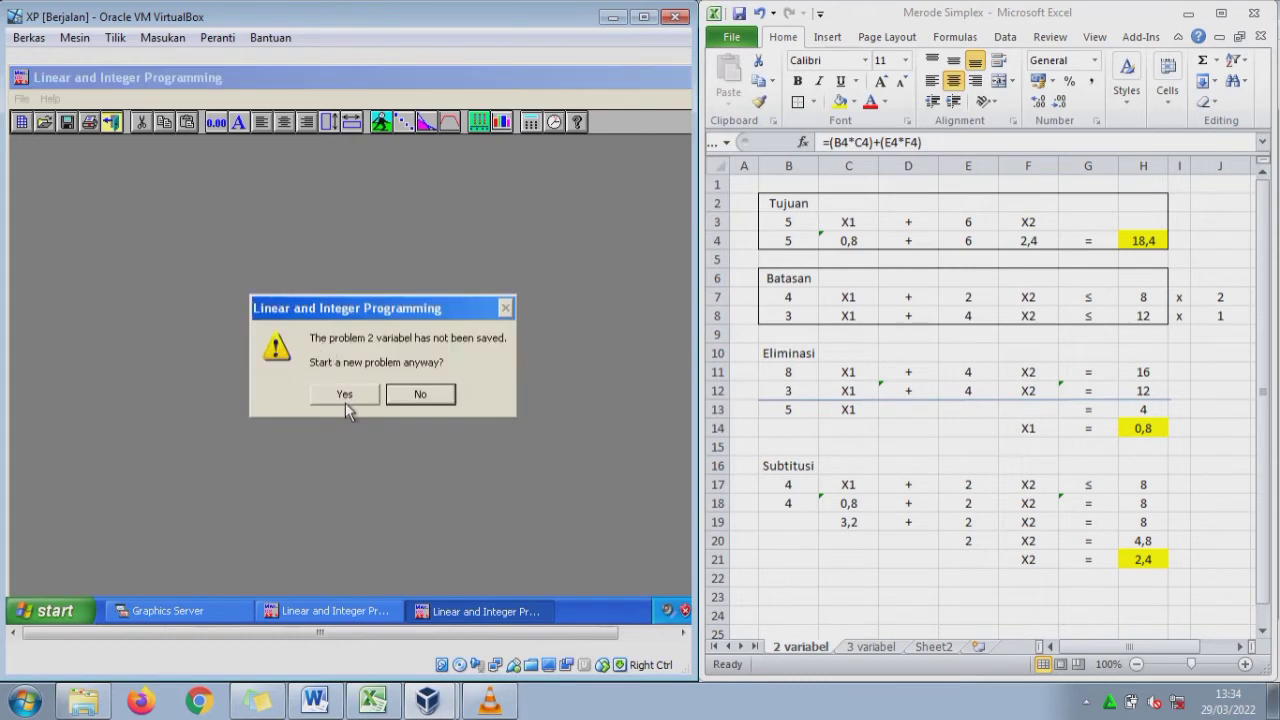
click(345, 395)
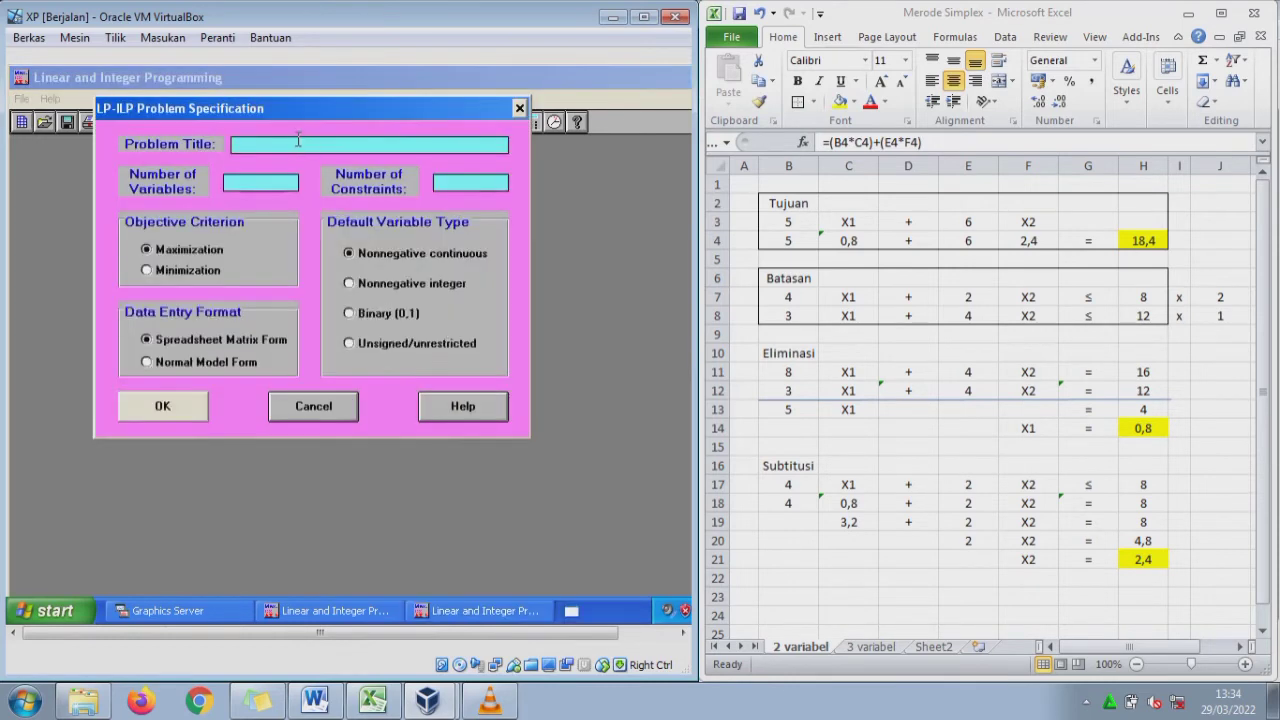
text(3)
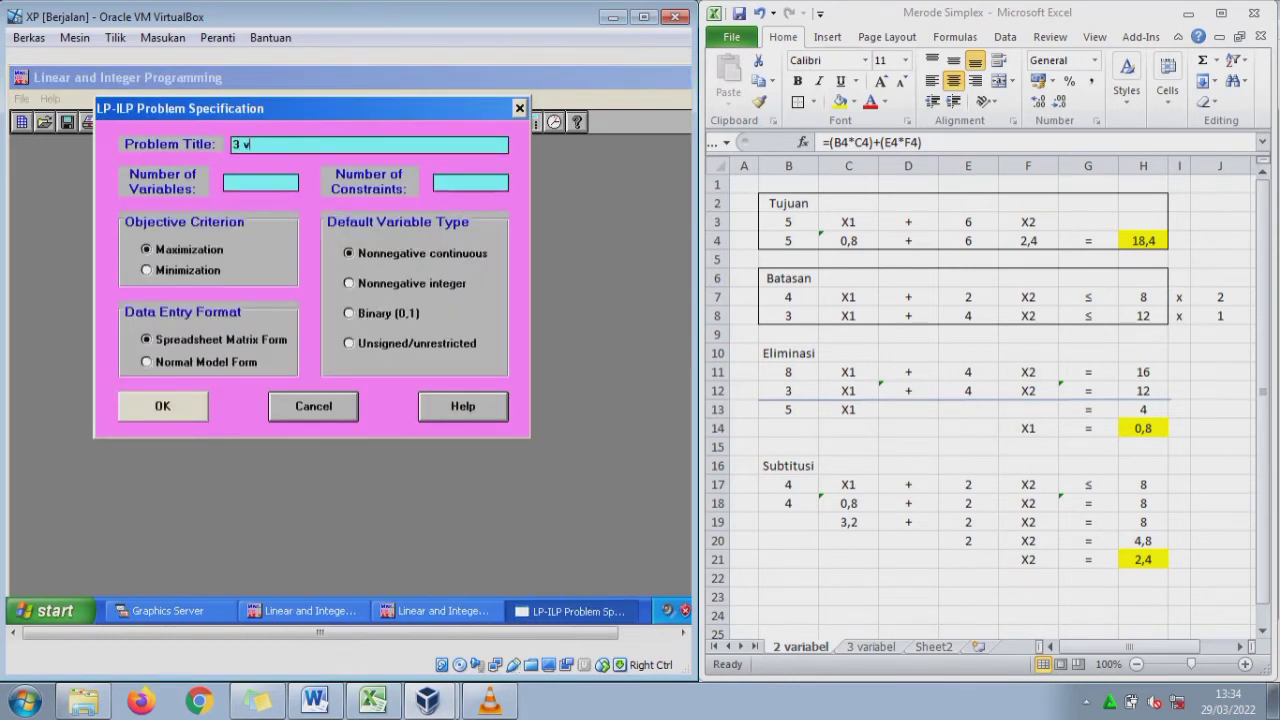
text( Variabel)
- Consult the objective and constraints on the "3 variabel" sheet, and create the problem with 2 variables and 3 constraints
click(871, 647)
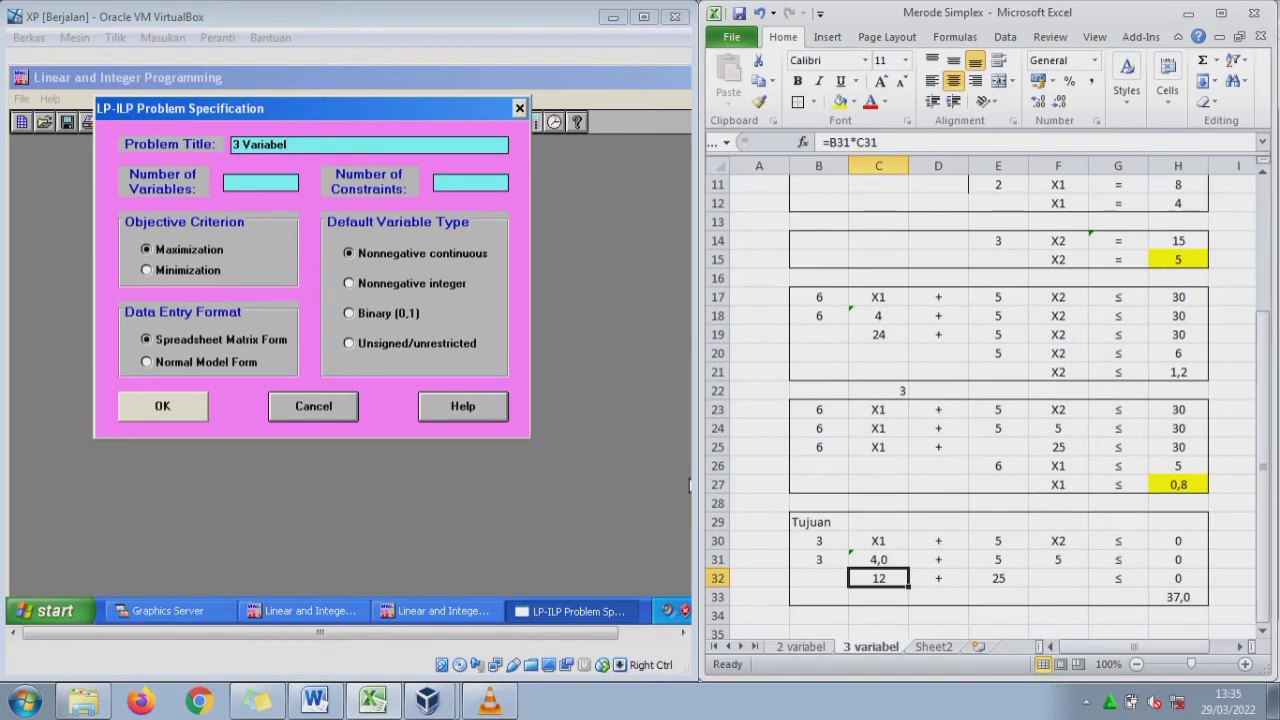
drag(1263, 413, 1263, 400)
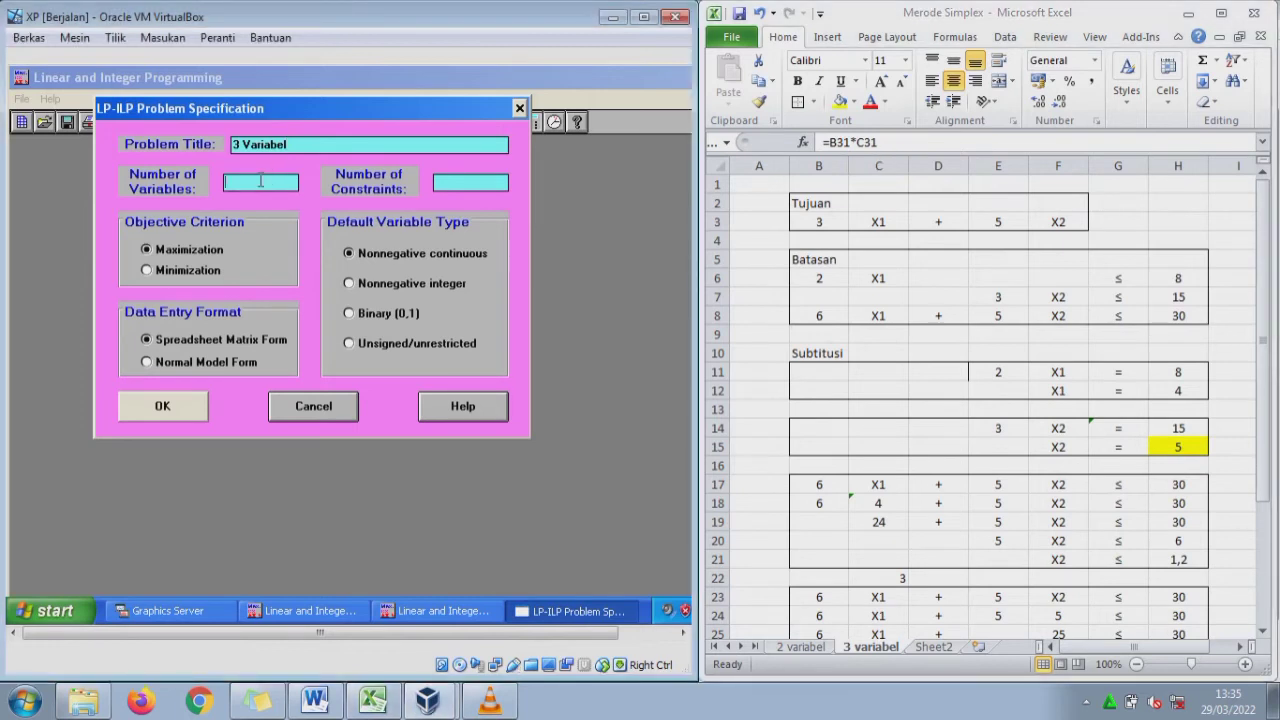
click(260, 181)
text(2)
text(3)
click(180, 407)
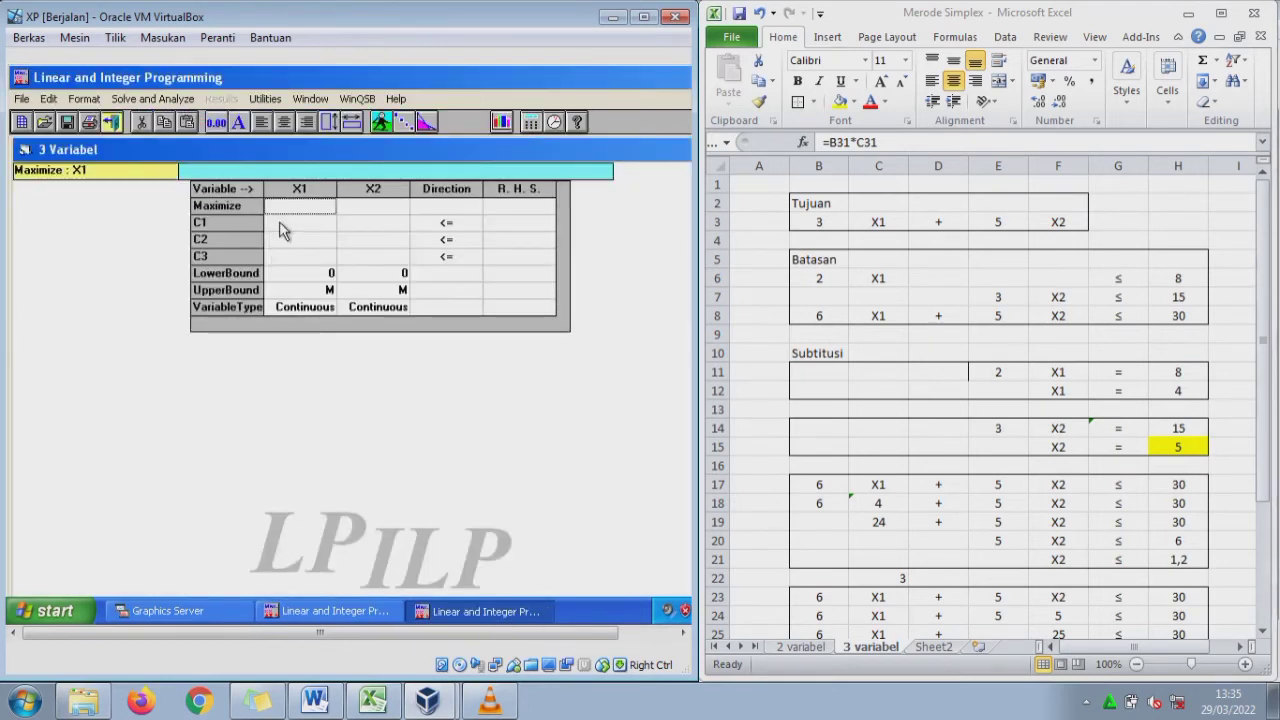
- Enter the Maximize coefficients as 3 for X1 and 5 for X2
click(311, 206)
text(3)
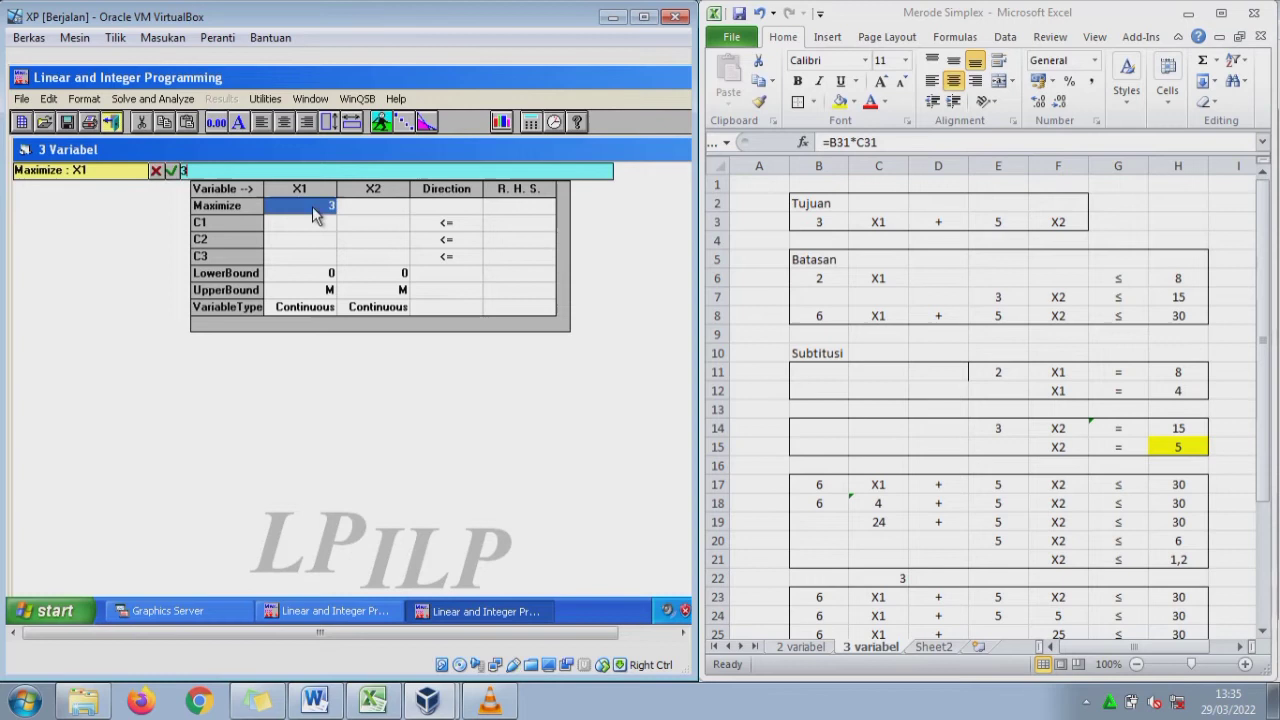
click(370, 213)
text(5)
- Enter constraint C1 as 2 X1 <= 8 and constraint C2 as 3 X2 <= 15
click(316, 228)
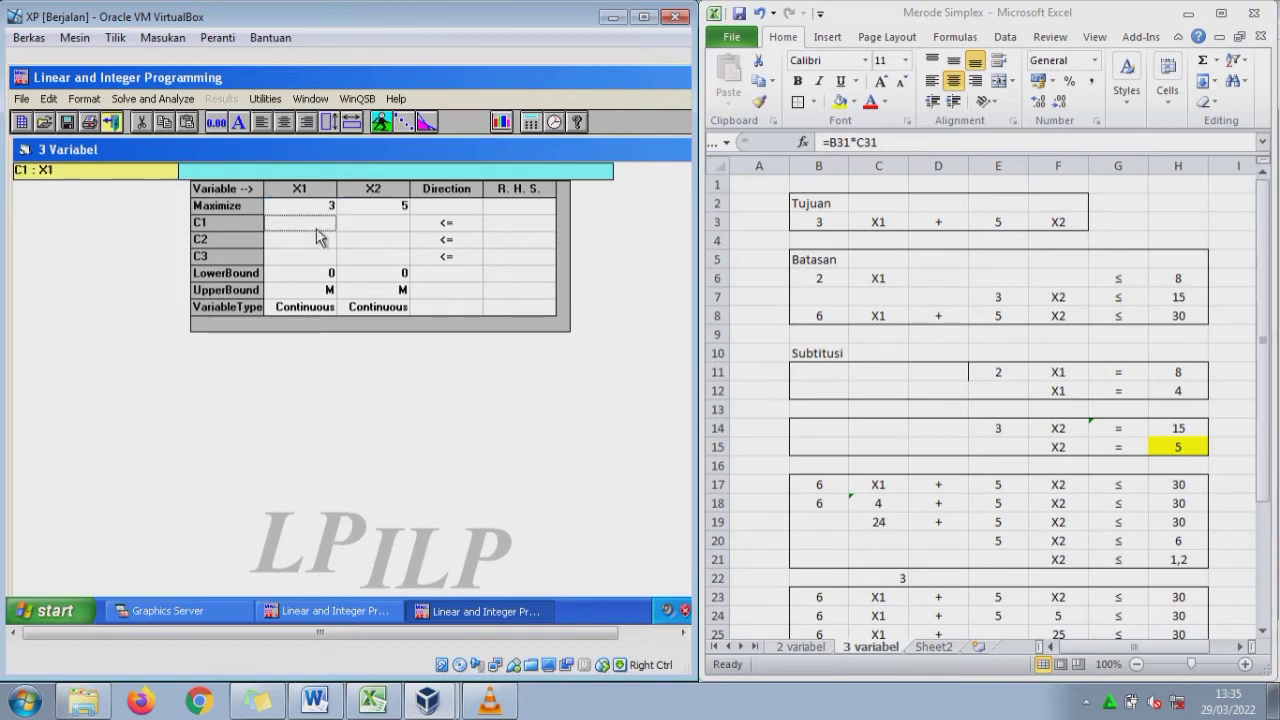
text(2)
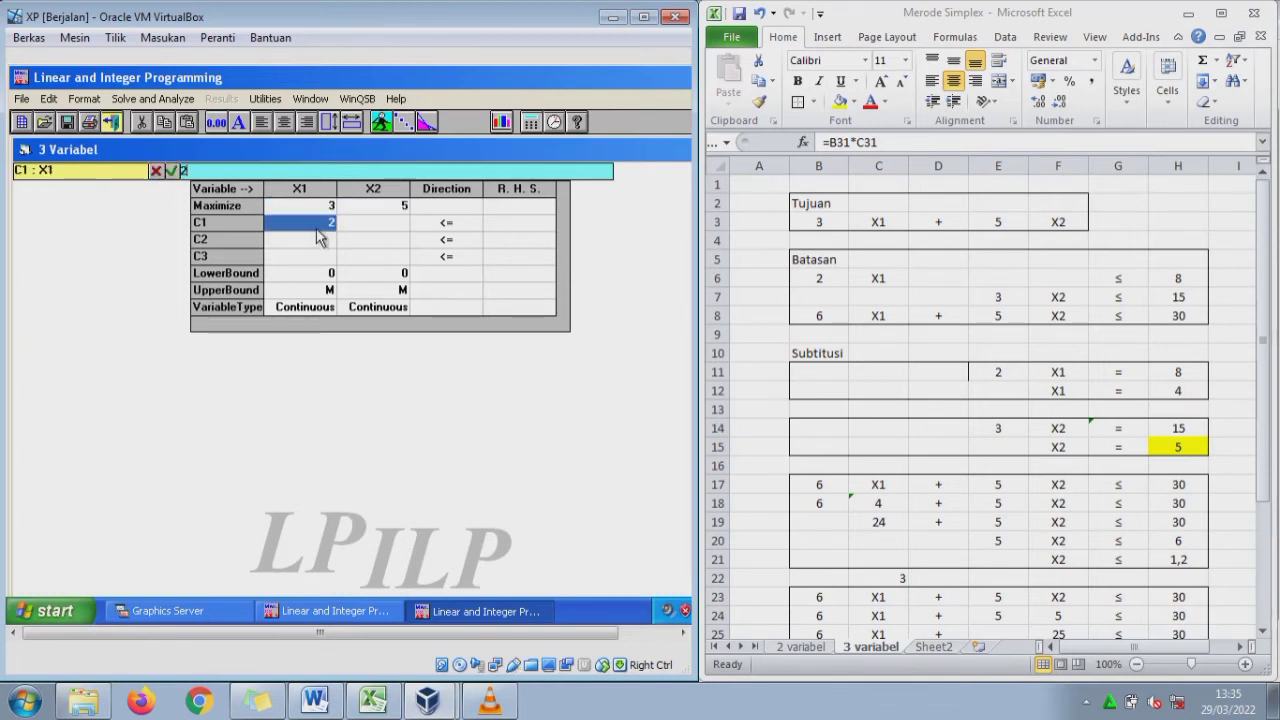
click(356, 240)
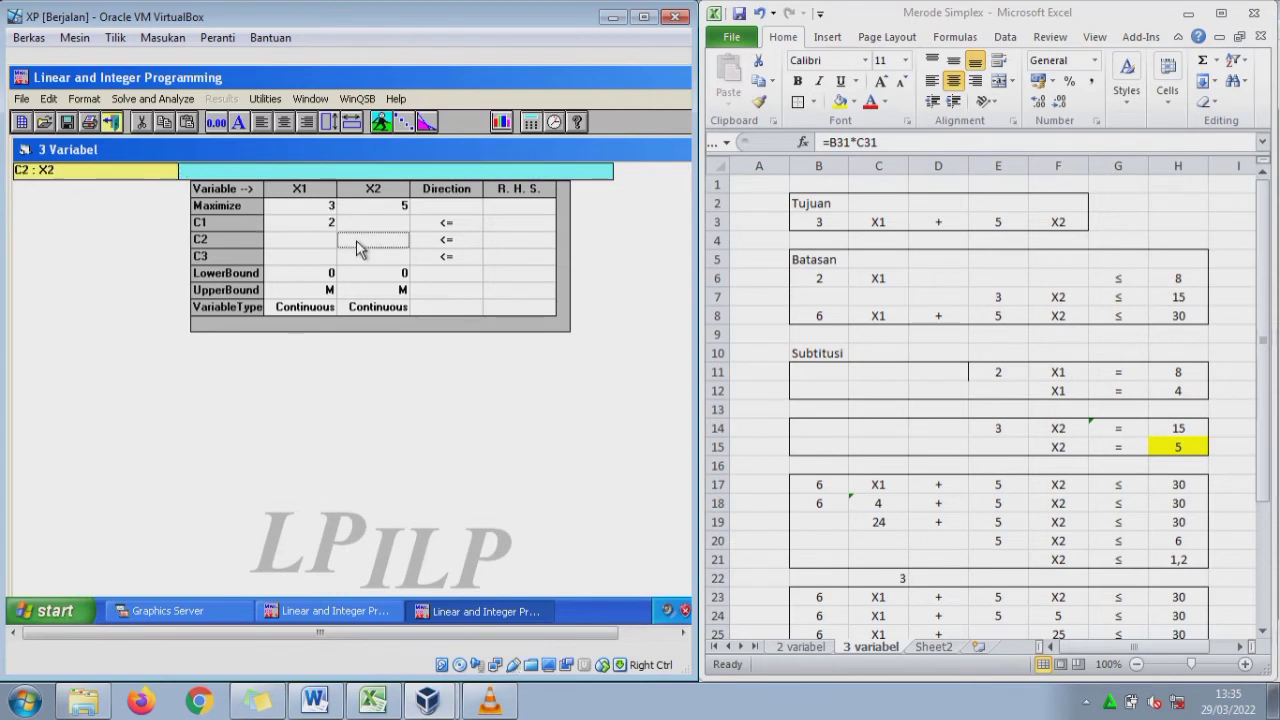
click(513, 229)
text(8)
click(397, 250)
text(3)
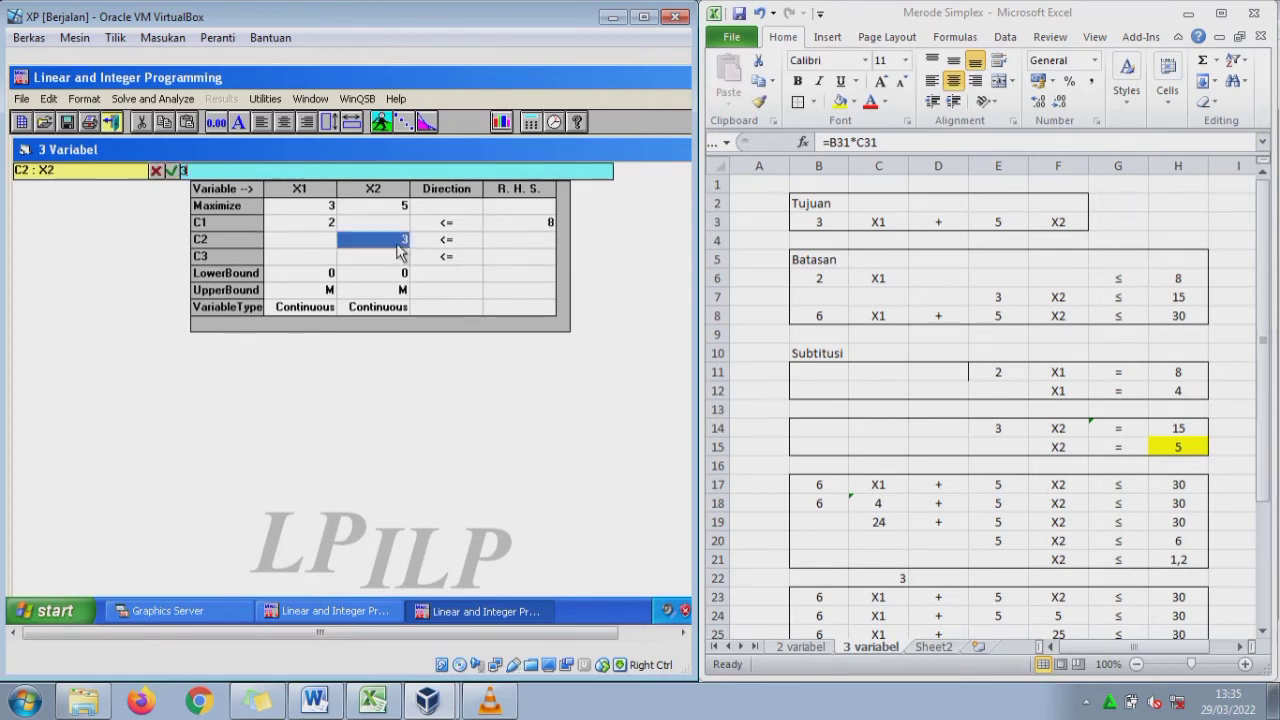
click(503, 250)
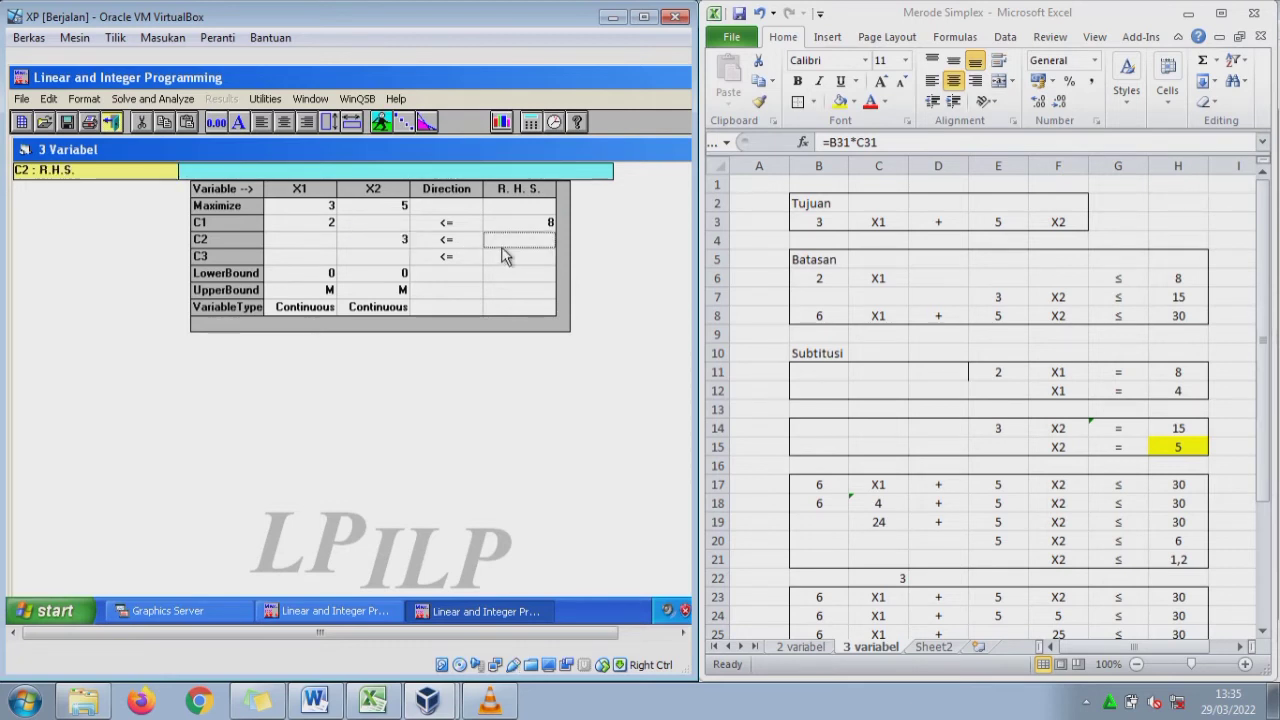
text(15)
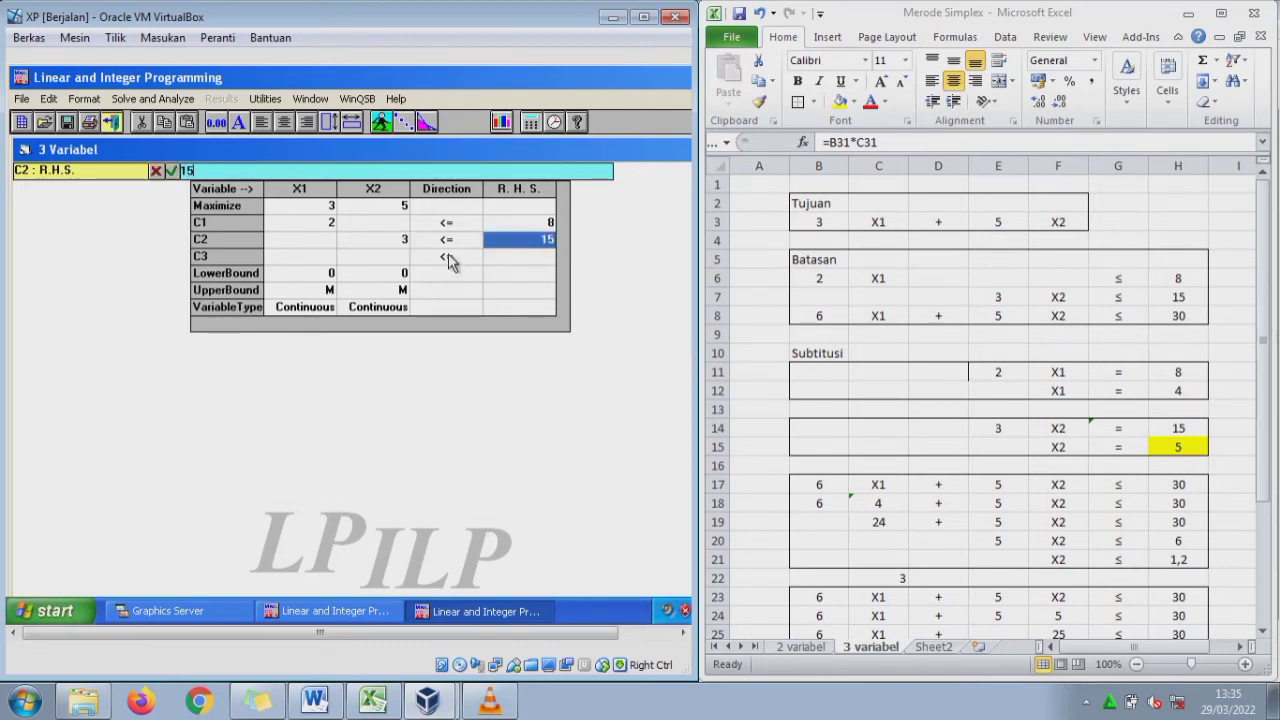
- Enter constraint C3 as 6 X1 + 5 X2 <= 30
click(329, 258)
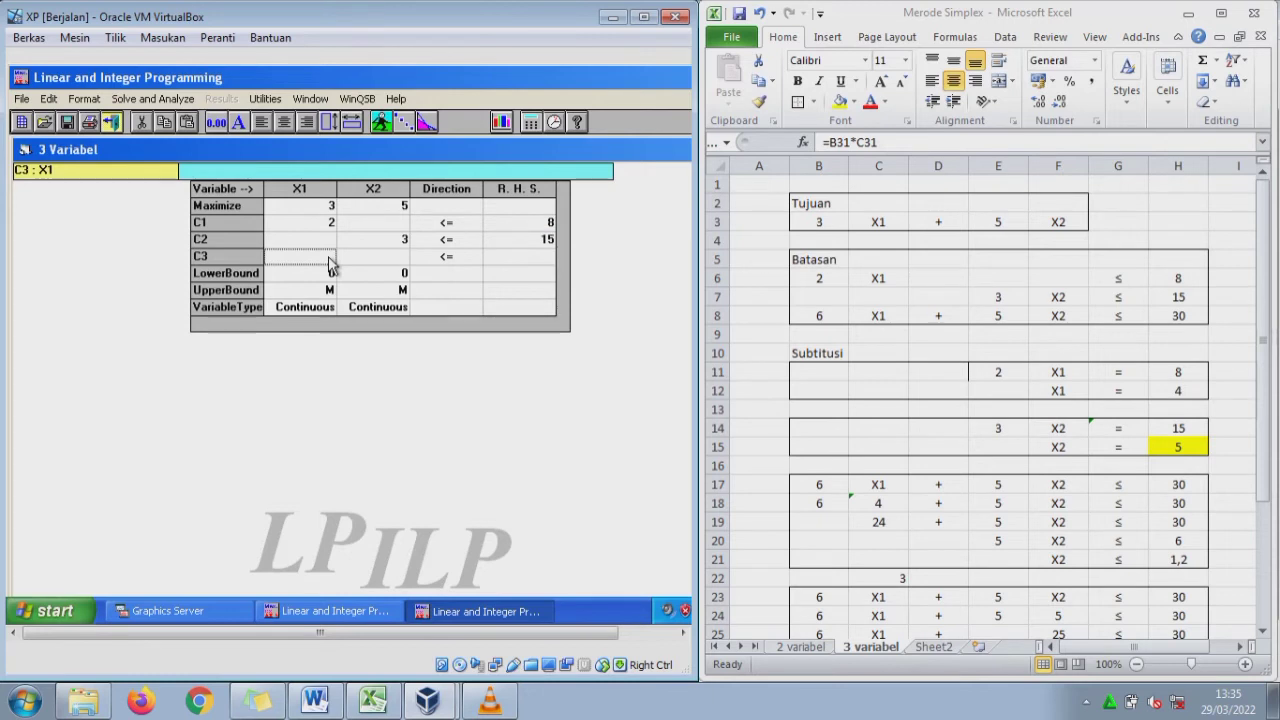
text(6)
click(369, 262)
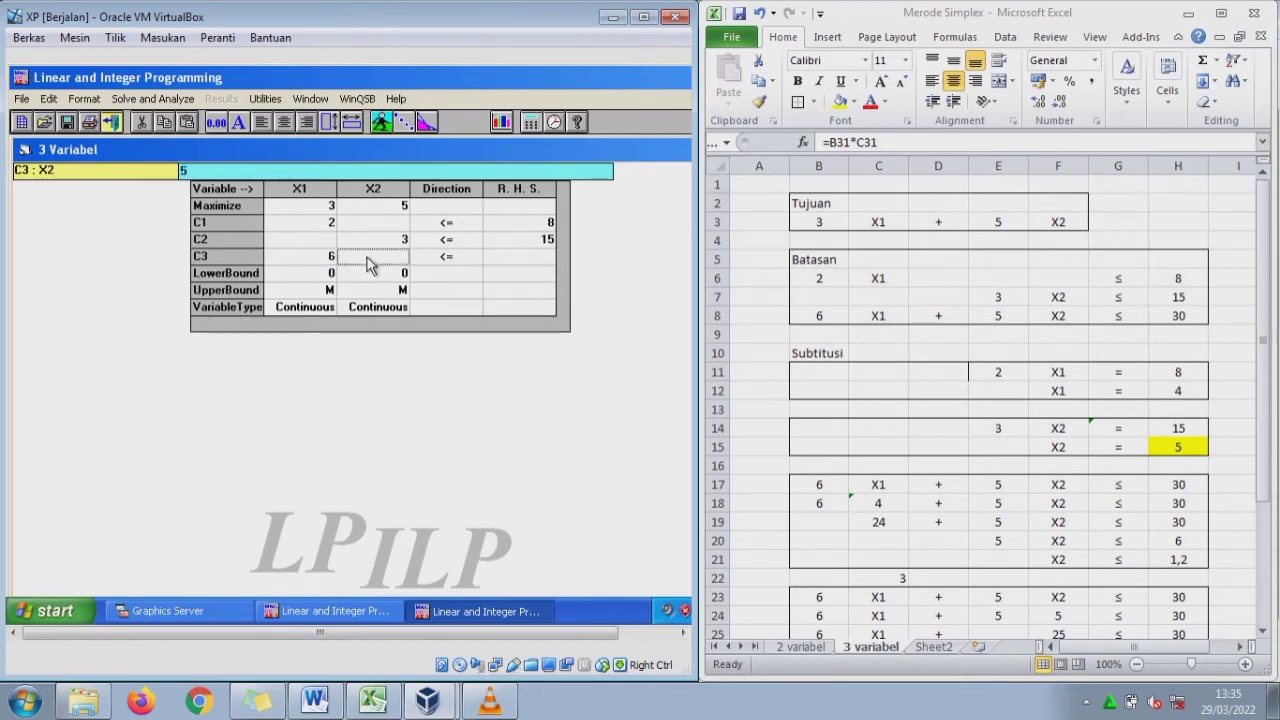
text(5)
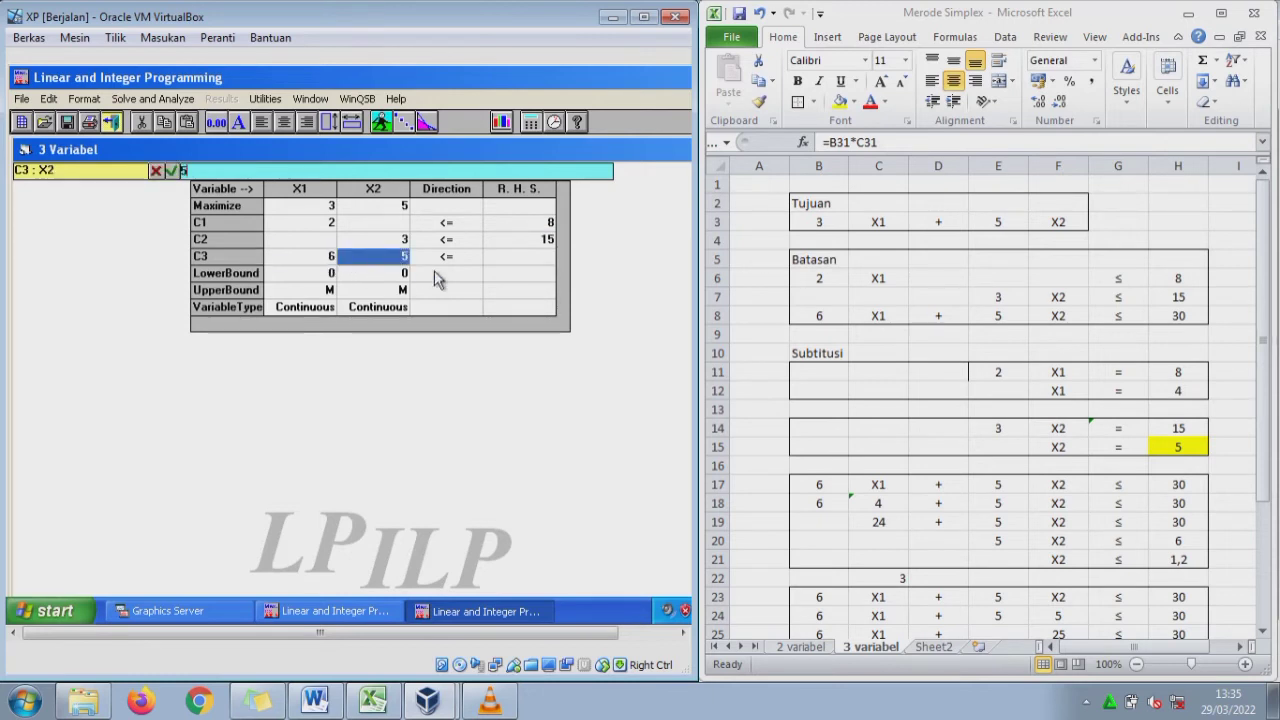
click(527, 259)
text(30)
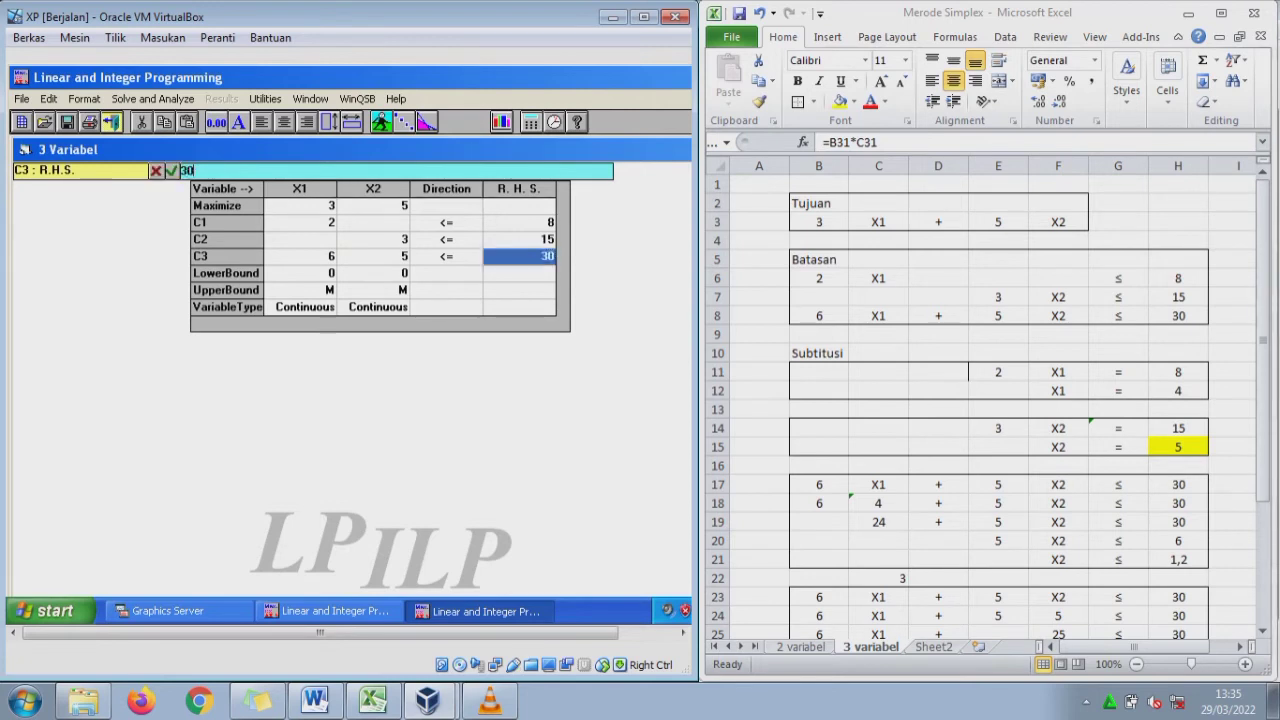
- Solve the 3 Variabel problem directly, without displaying steps, and bring up its combined report
click(154, 100)
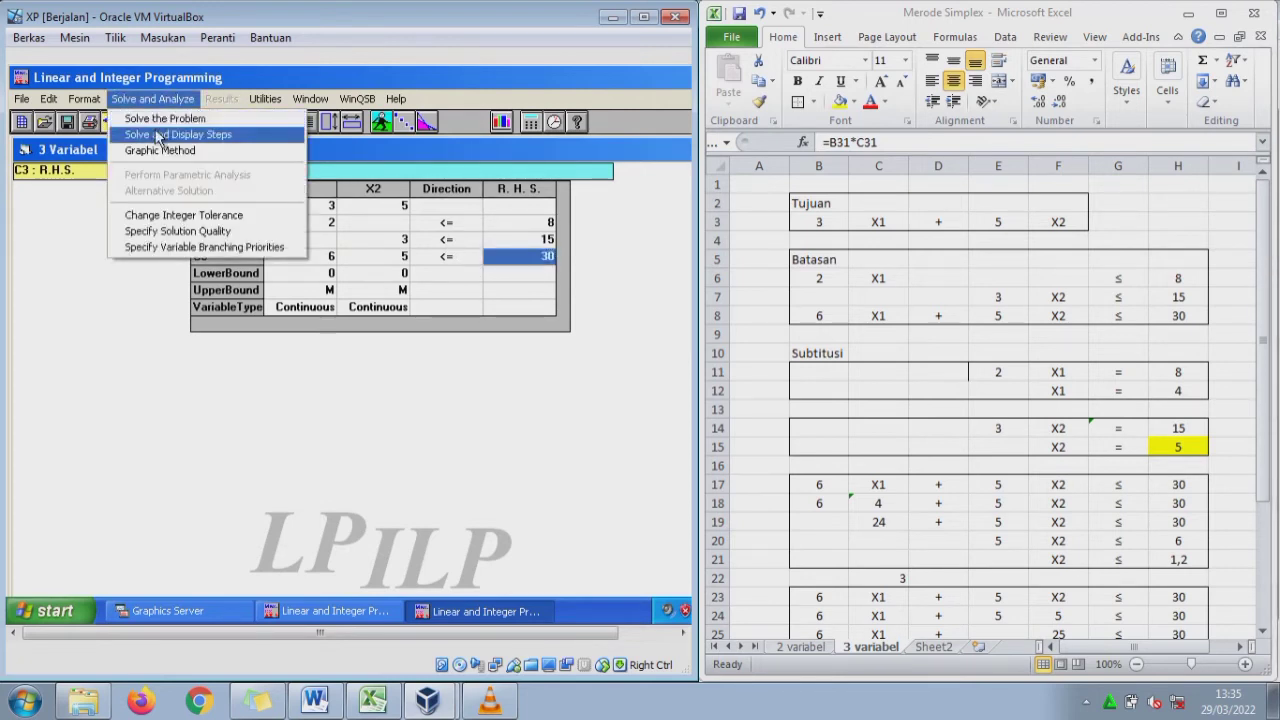
click(156, 121)
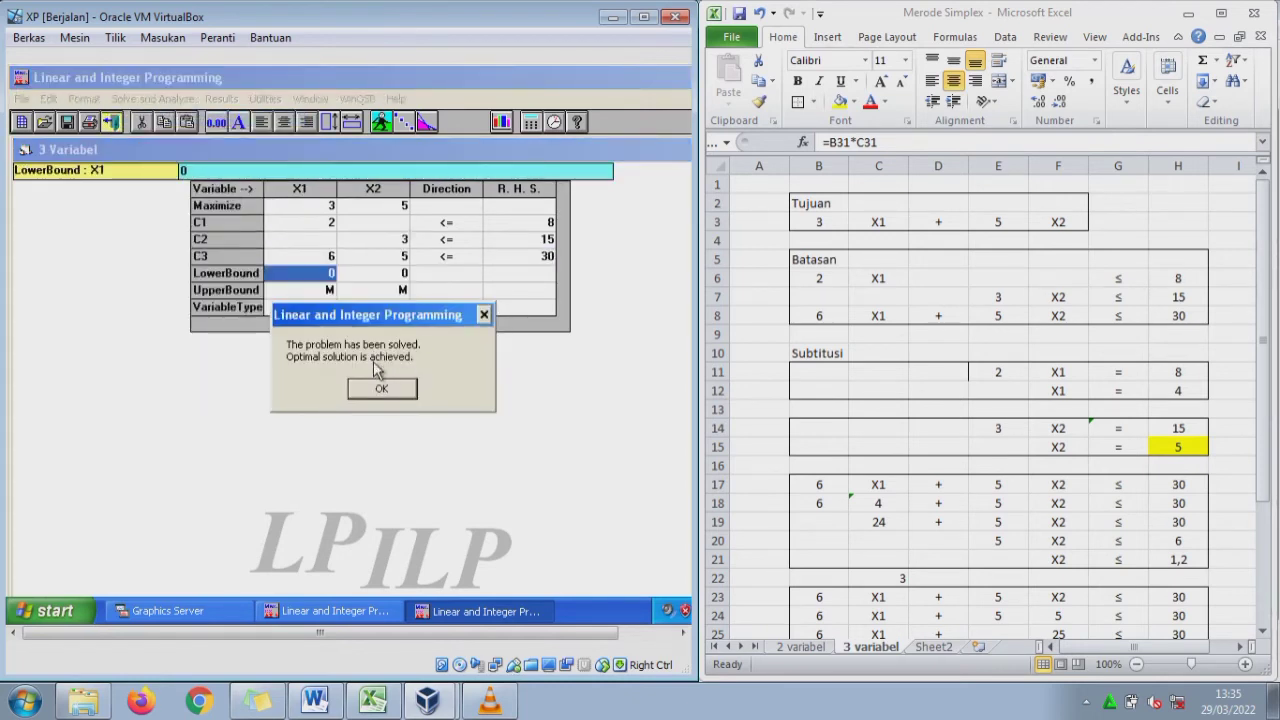
click(384, 388)
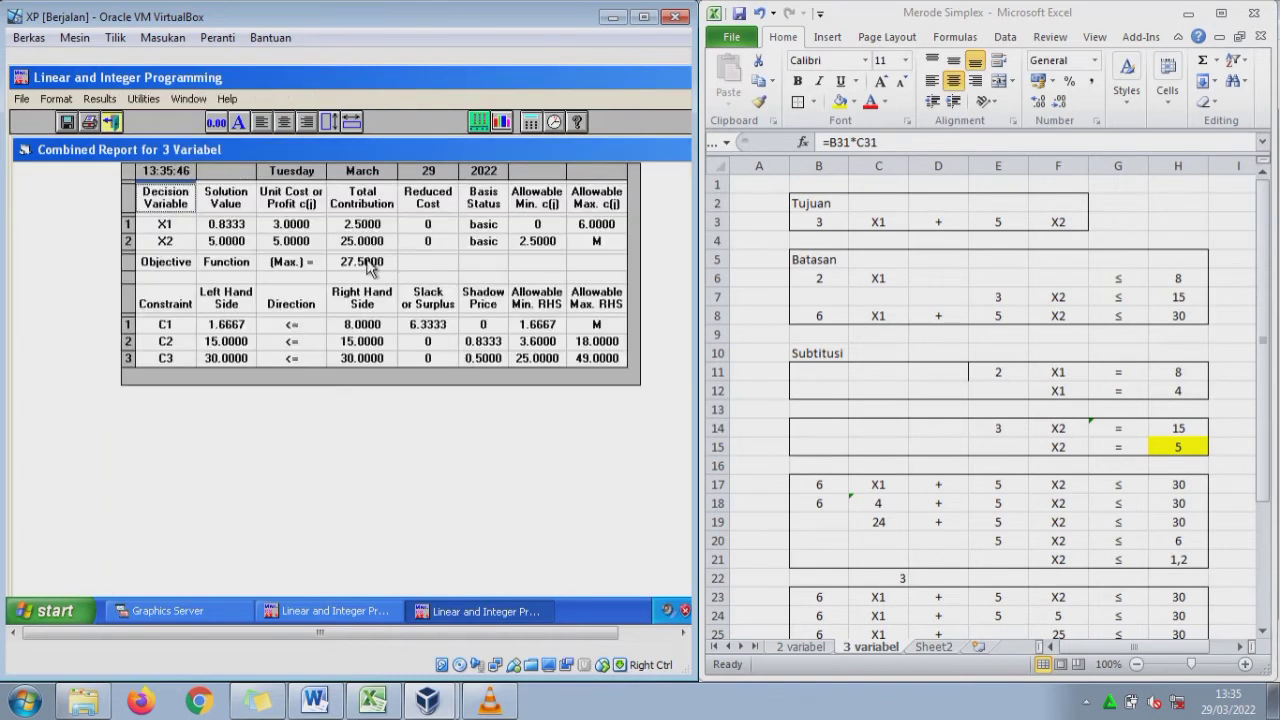
- Compare the objective function value in the combined report with the Tujuan result in H33 of the "3 variabel" sheet
click(369, 265)
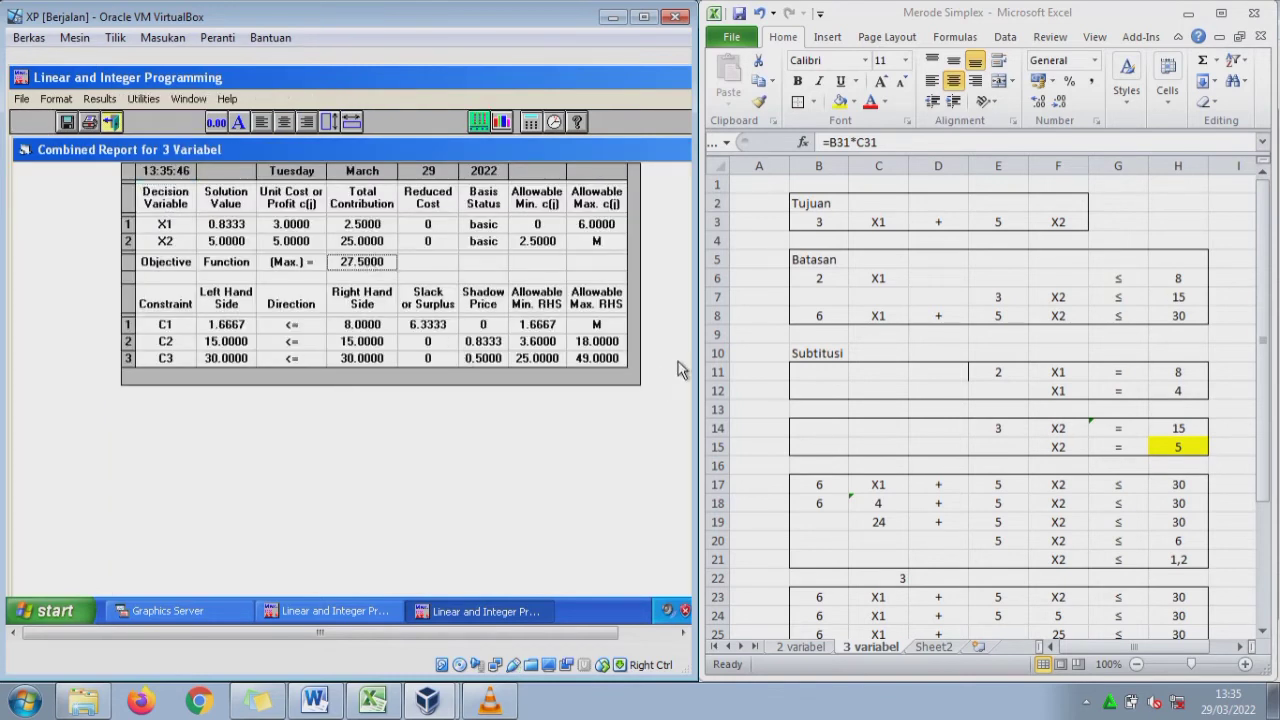
click(1262, 340)
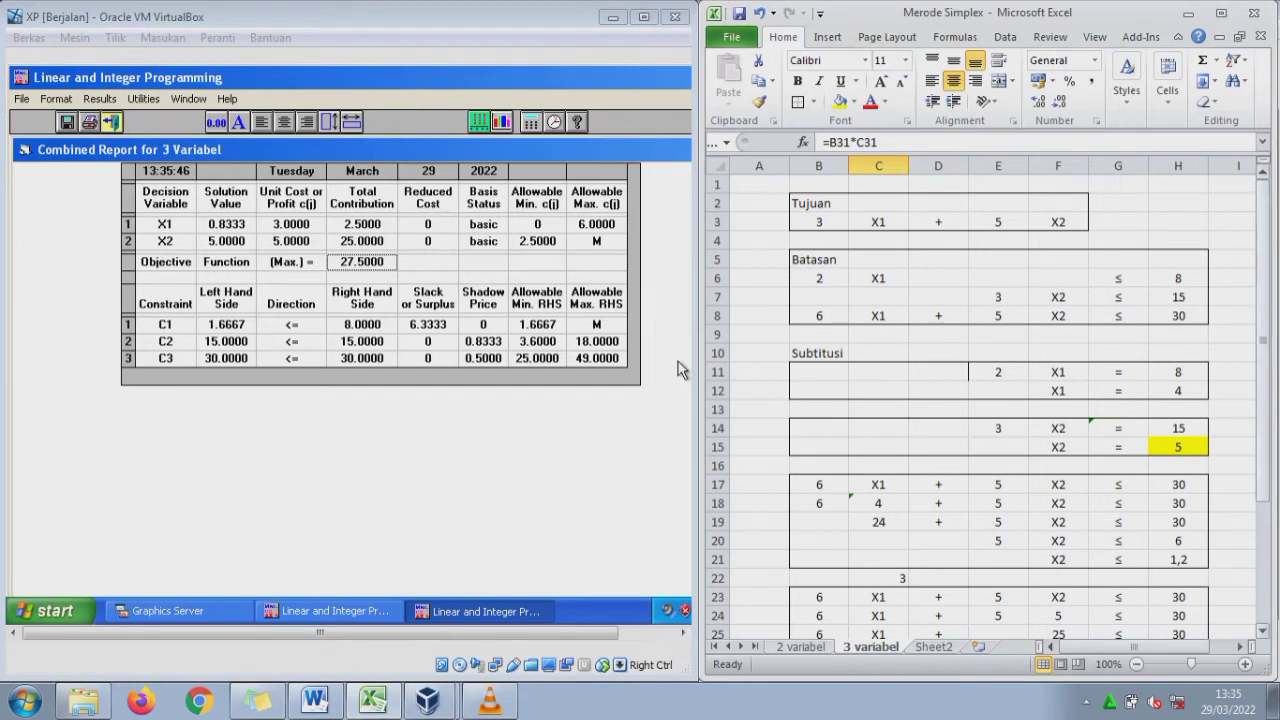
scroll(1262, 340, down, 3)
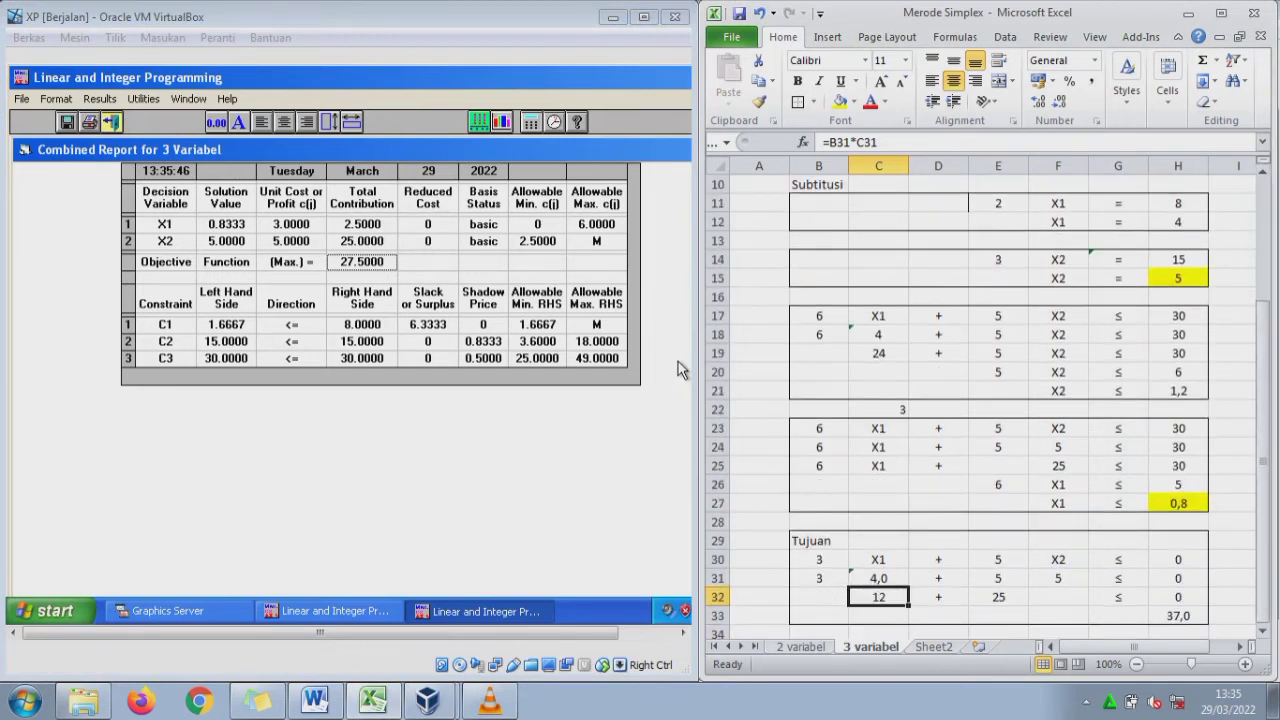
click(1178, 616)
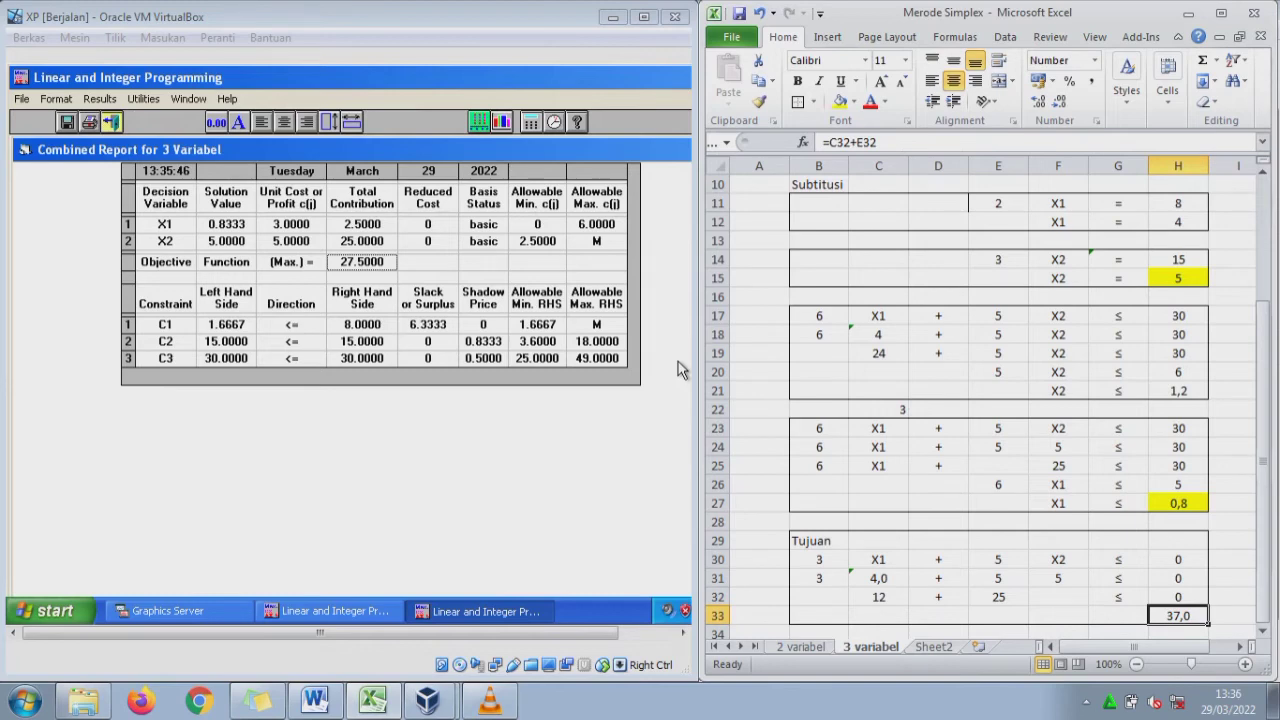
- Switch to the Word document to check its final x1, x2 and Z maksimum answers against the report, and minimize it
click(315, 700)
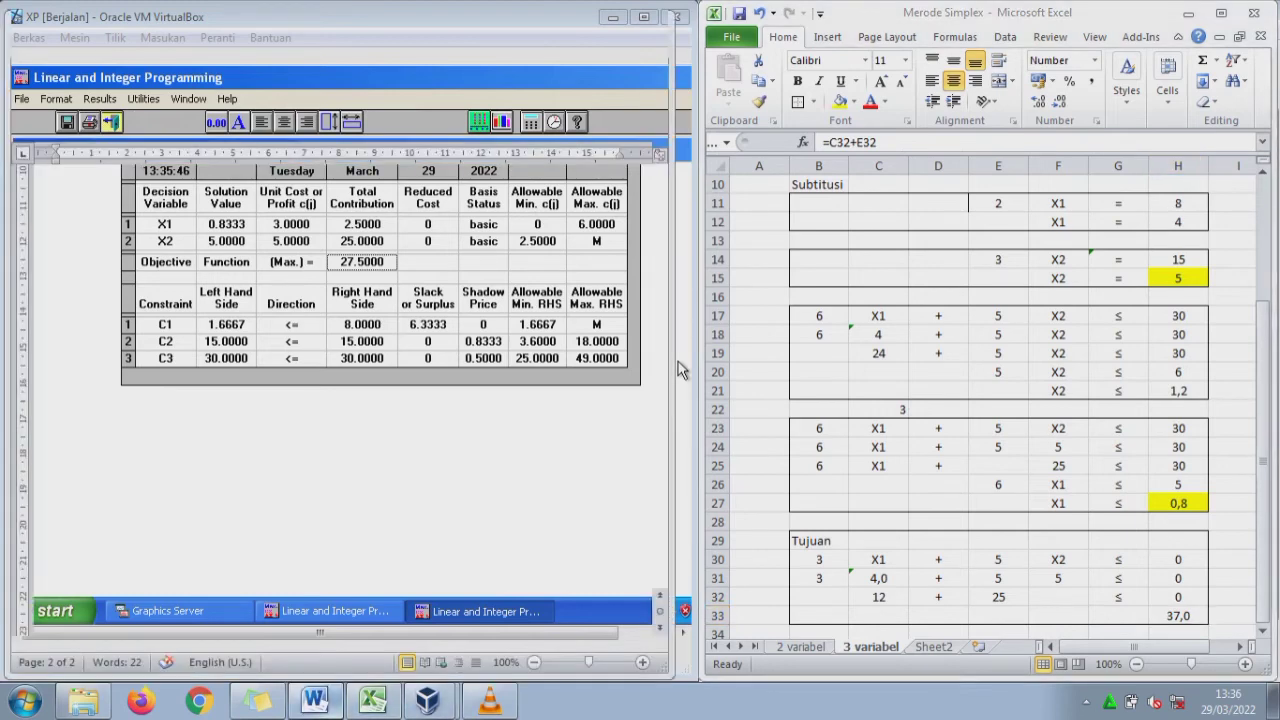
drag(370, 22, 1076, 12)
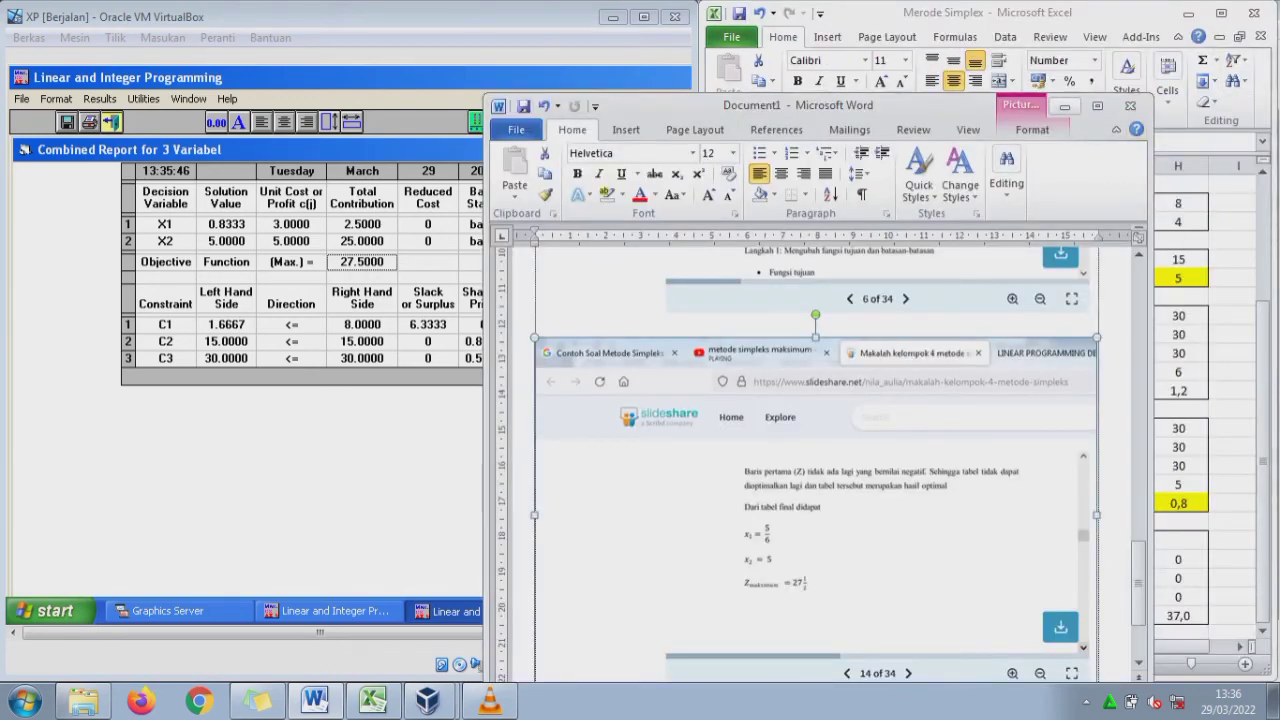
click(1065, 106)
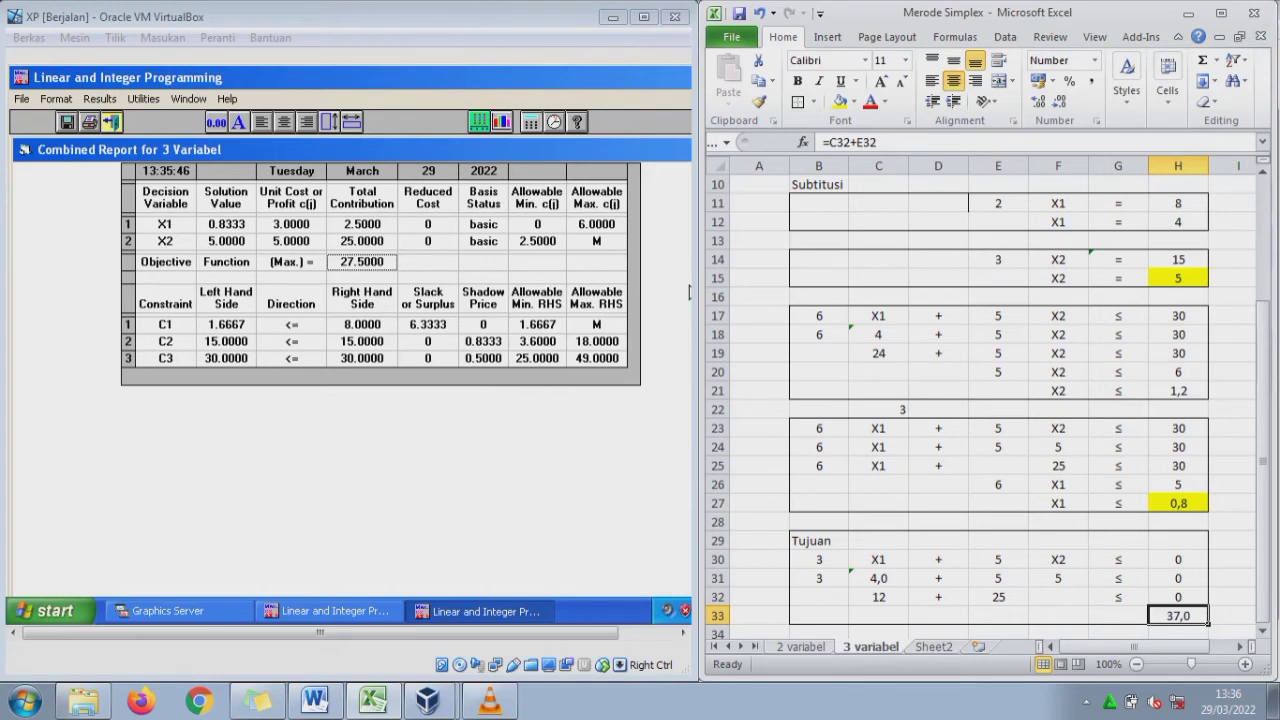
- Compare the report's X1 and X2 solution values with H27 and H15, and check the X1 reference in C31
click(1178, 503)
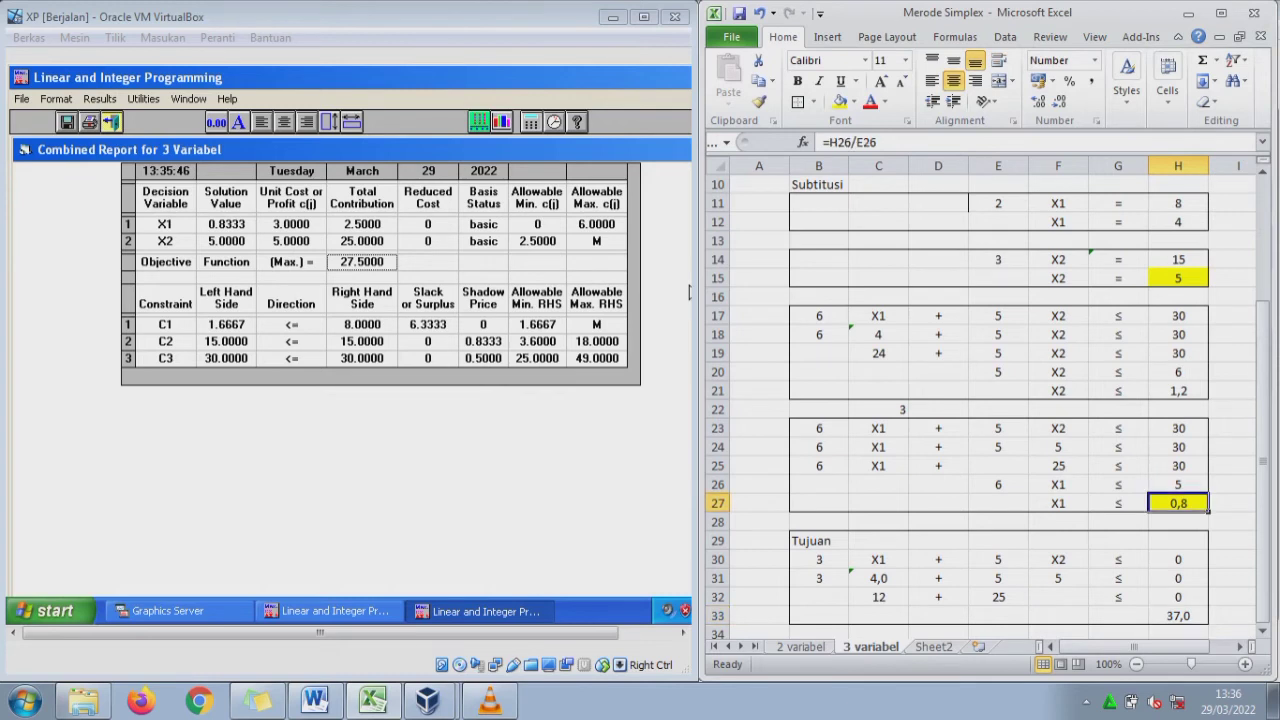
click(213, 228)
click(222, 242)
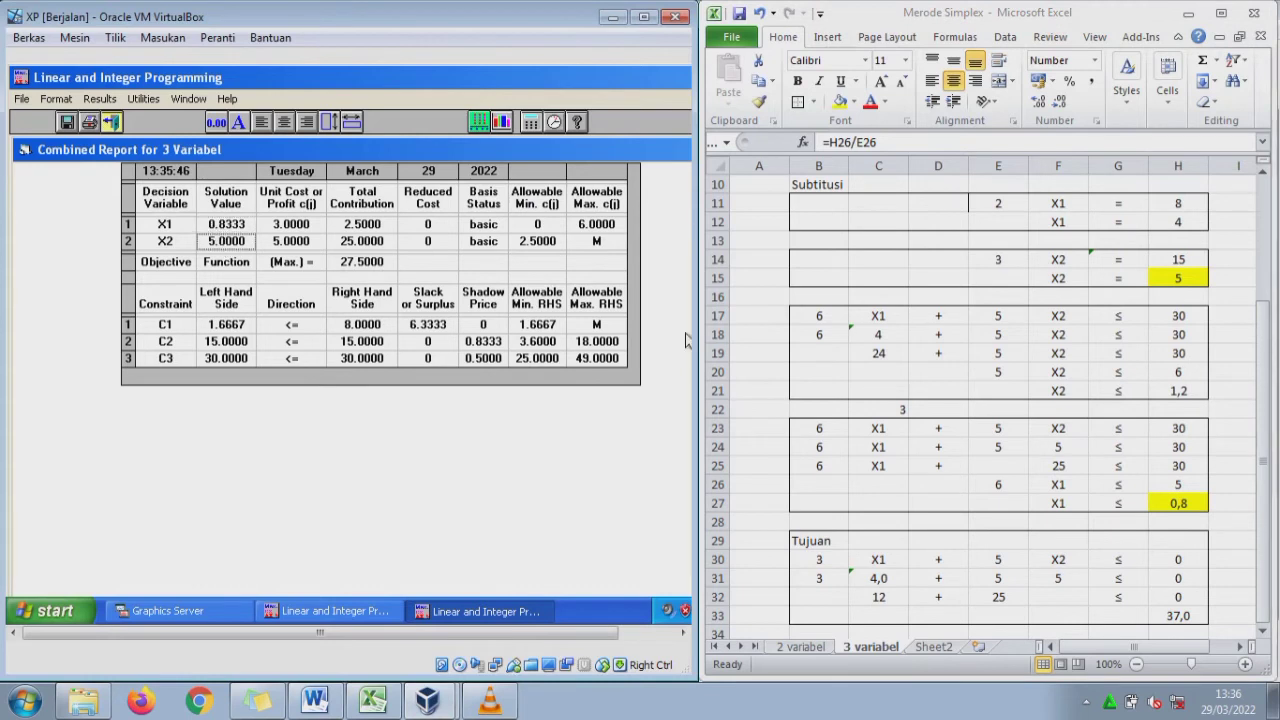
click(1178, 503)
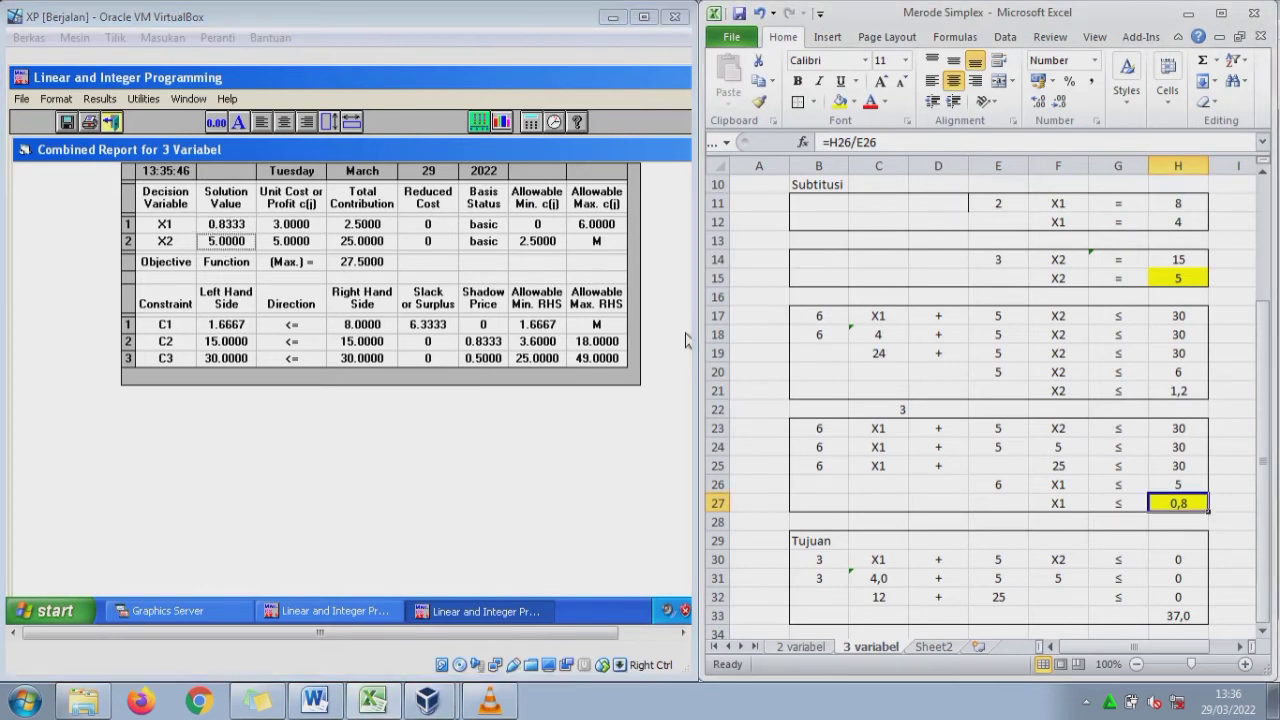
click(1178, 278)
click(878, 578)
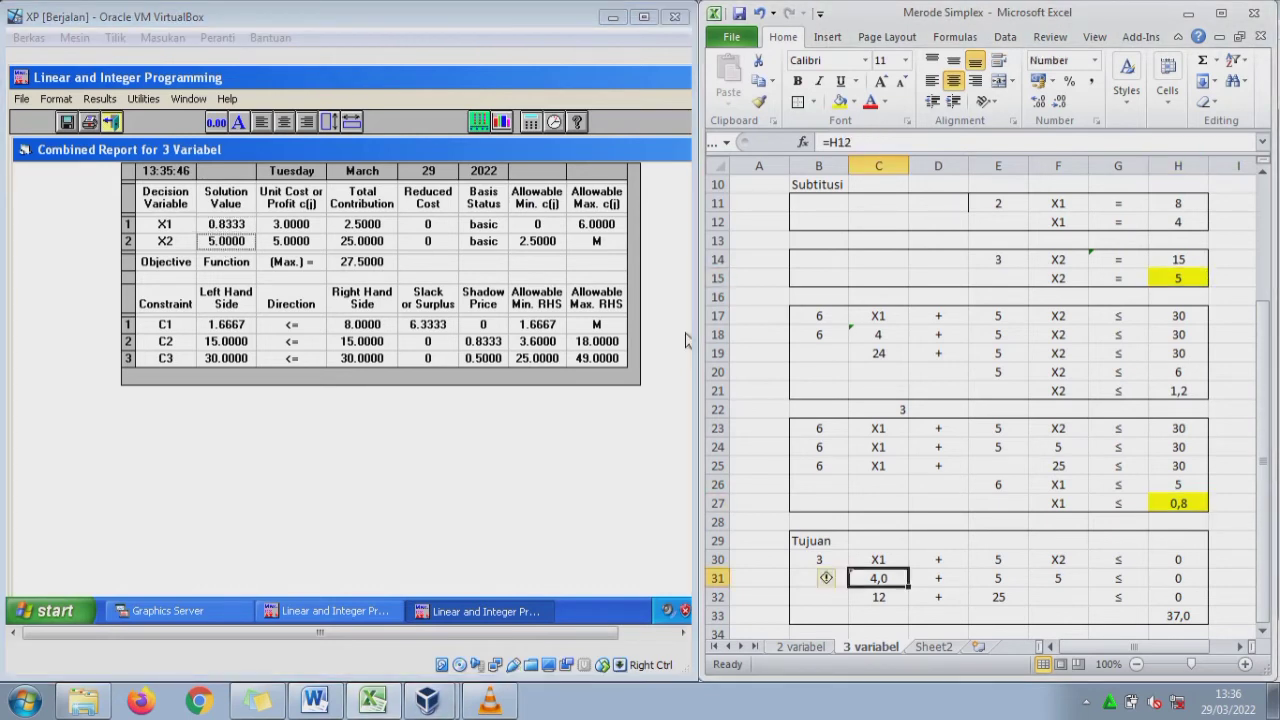
- Link the Tujuan substitution values to the solved variables, setting C31 to =H27 for X1 and F31 to =H15 for X2
text(=)
click(1178, 503)
key(Return)
key(Up)
key(Right)
key(Right)
key(Right)
text(=)
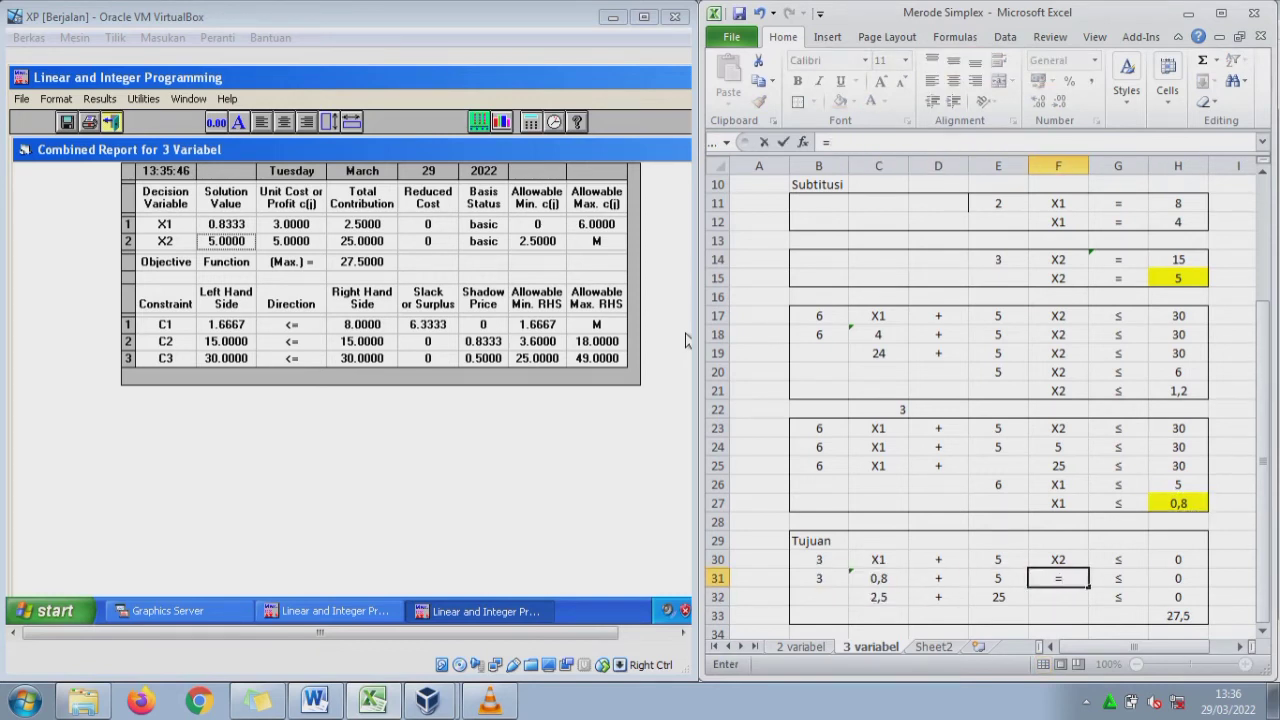
click(1178, 278)
key(Return)
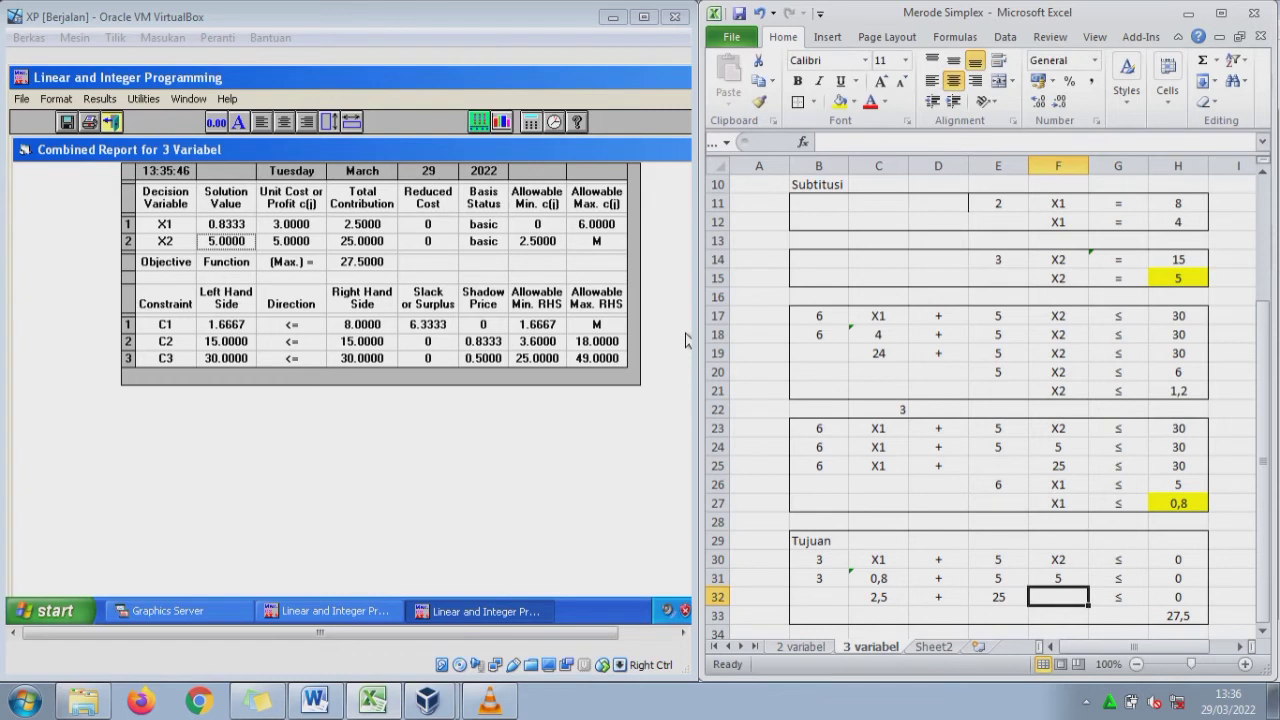
- Highlight the Tujuan result in H33 in yellow and compare it with the combined report's objective function value
key(Down)
key(Right)
key(Right)
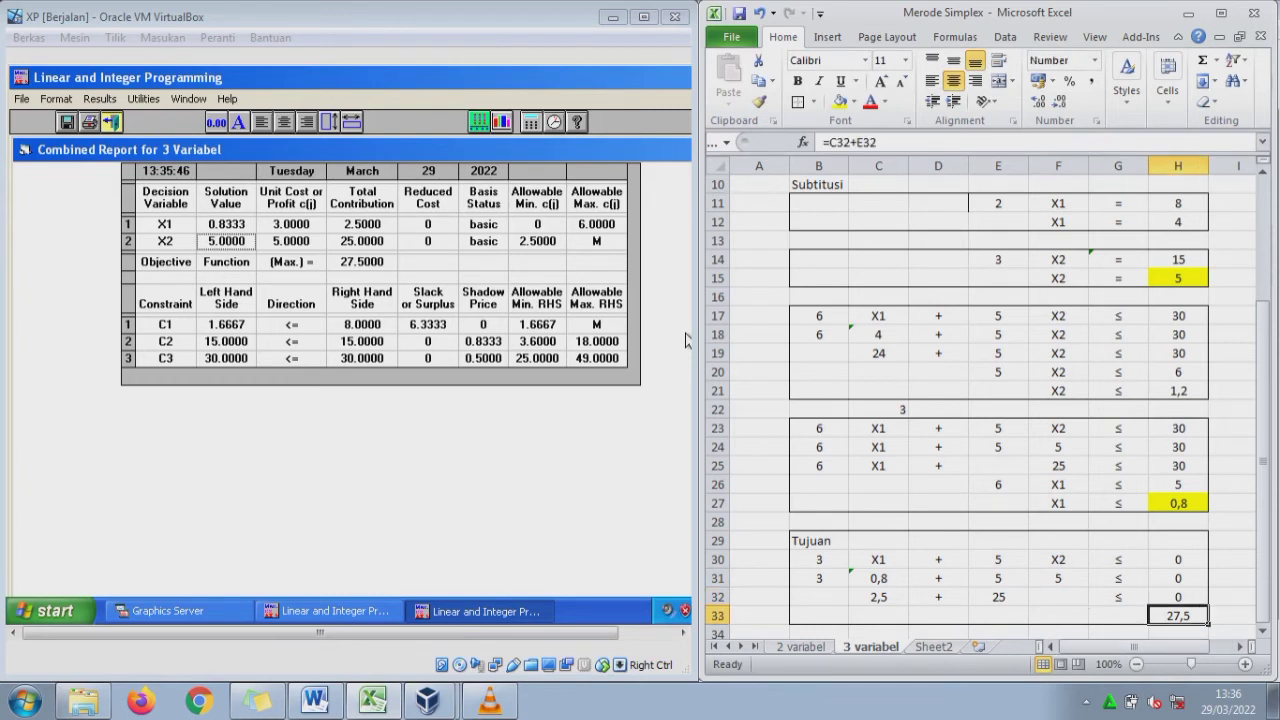
click(840, 101)
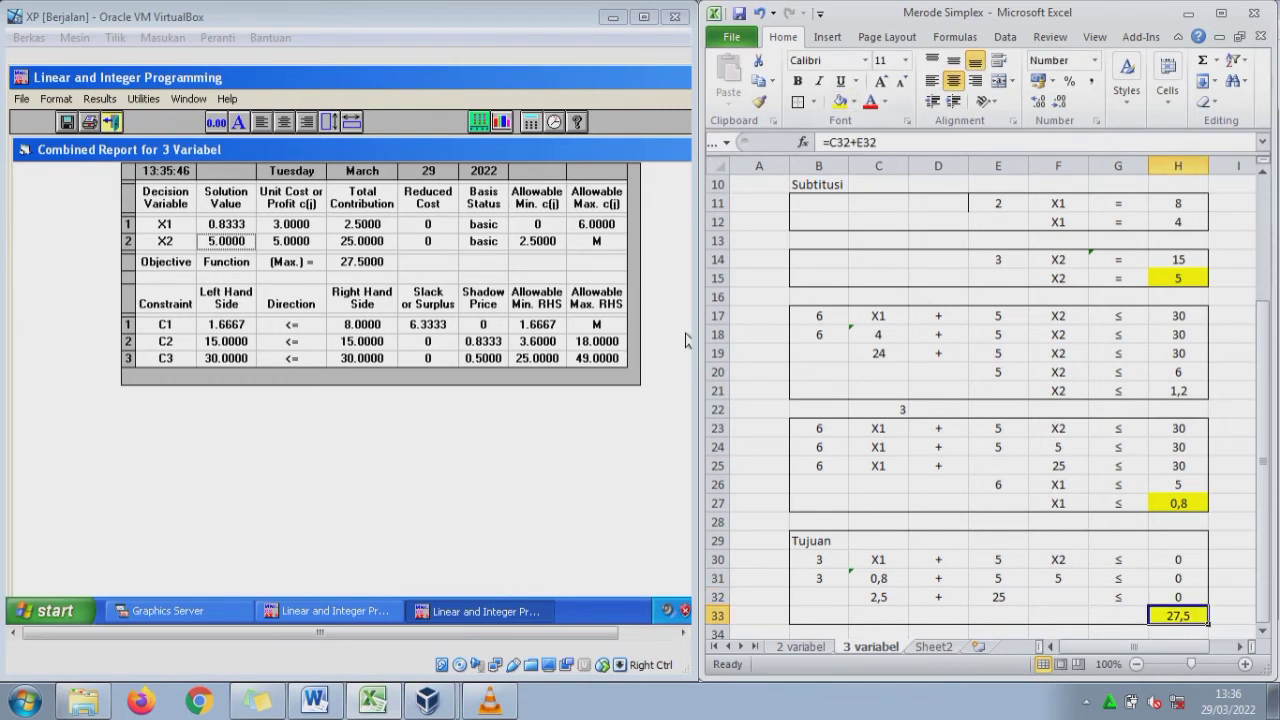
click(586, 429)
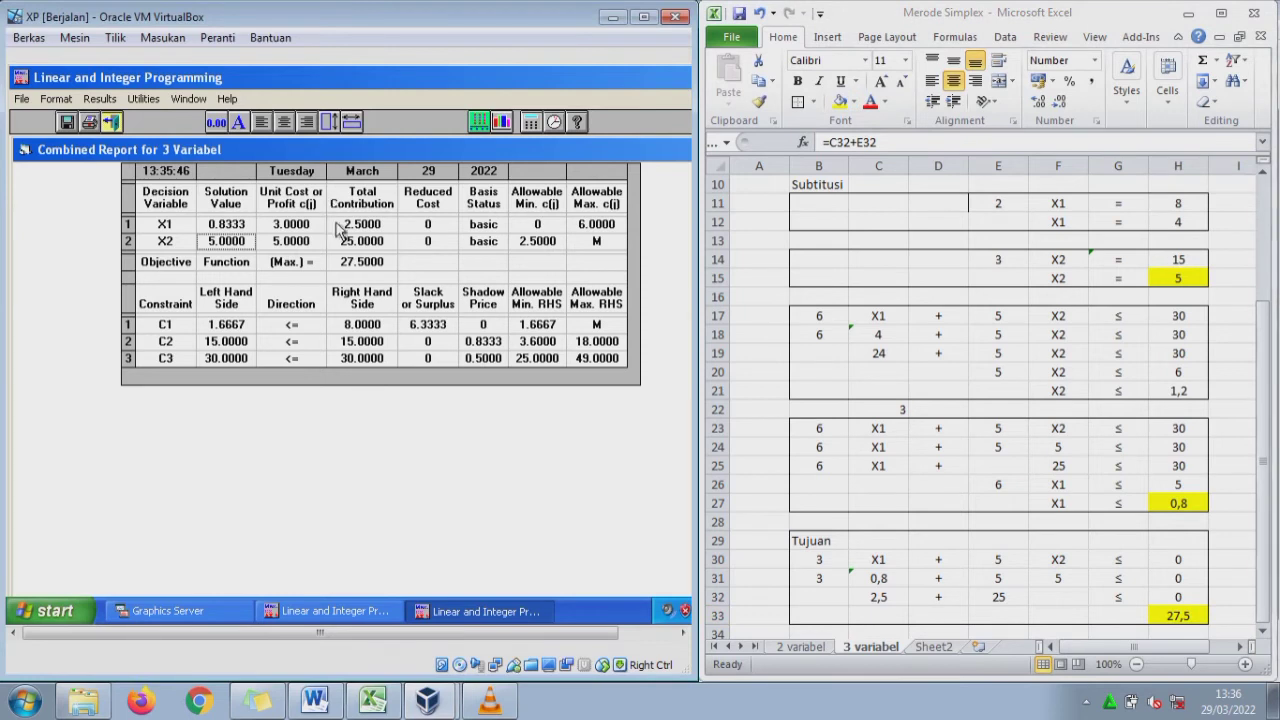
click(350, 264)
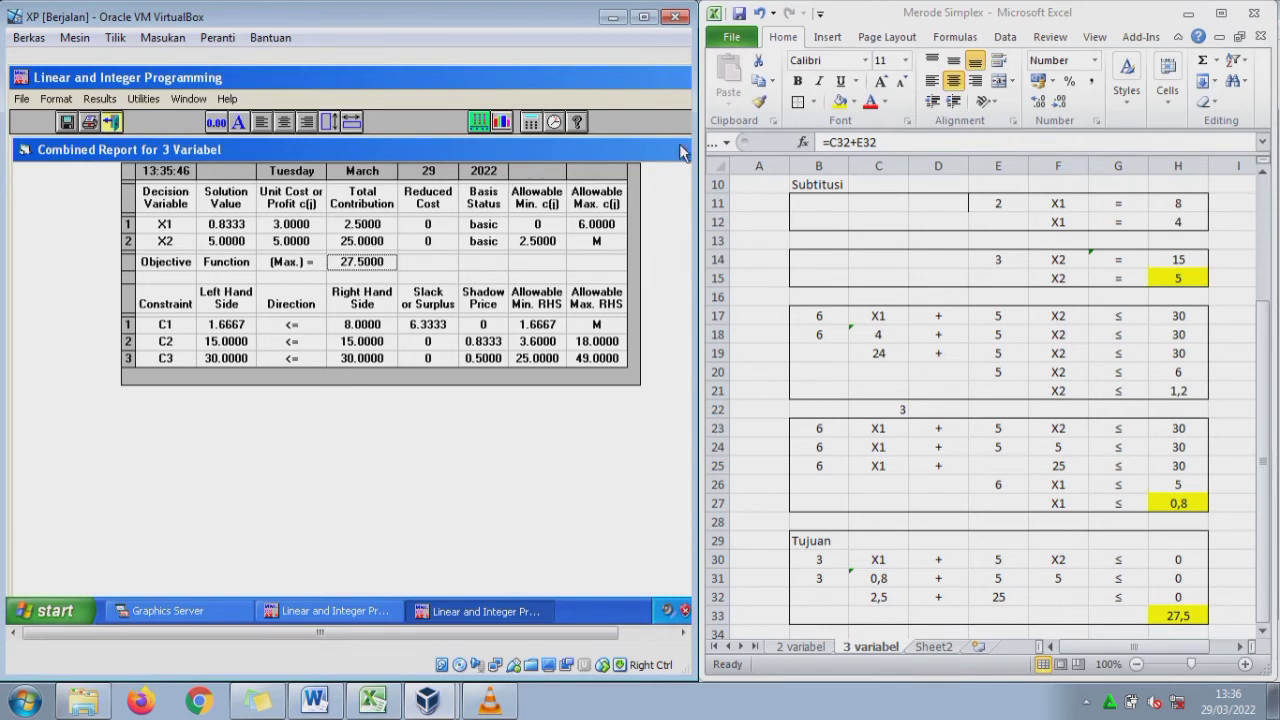
- Close the combined report and plot the graphic solution for the 3 Variabel problem with X1 horizontal and X2 vertical
drag(698, 360, 836, 360)
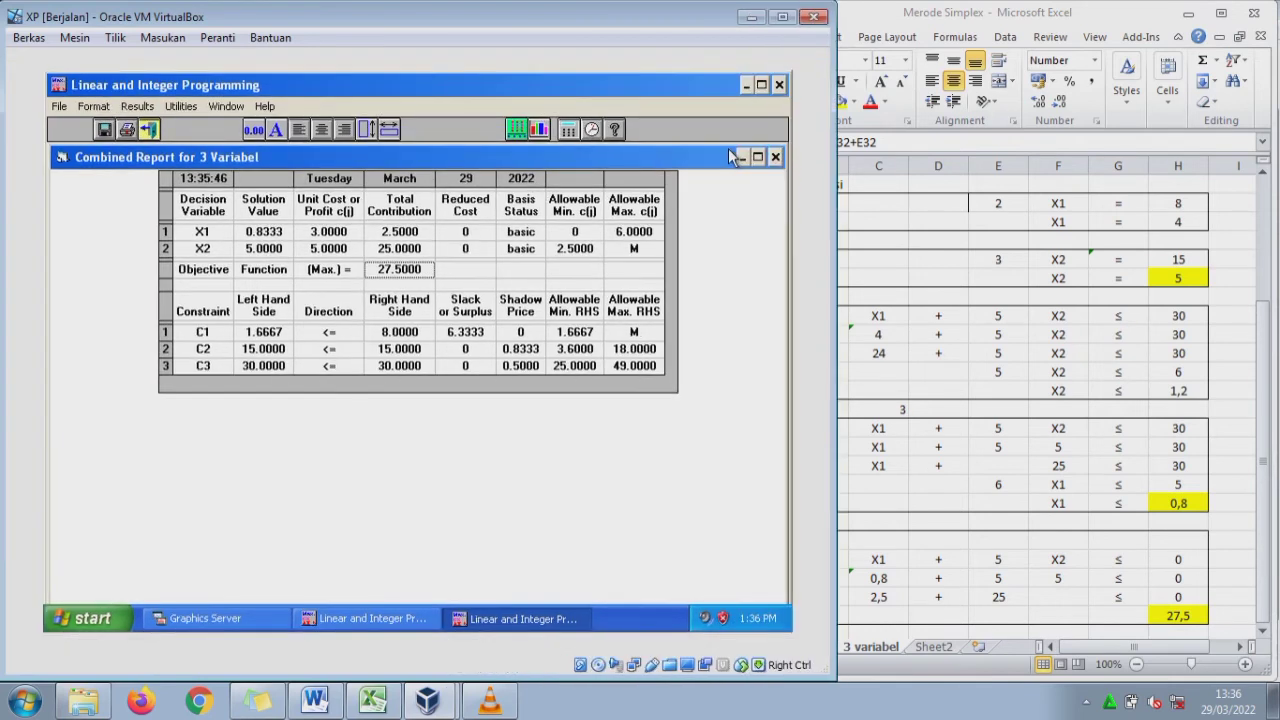
click(774, 157)
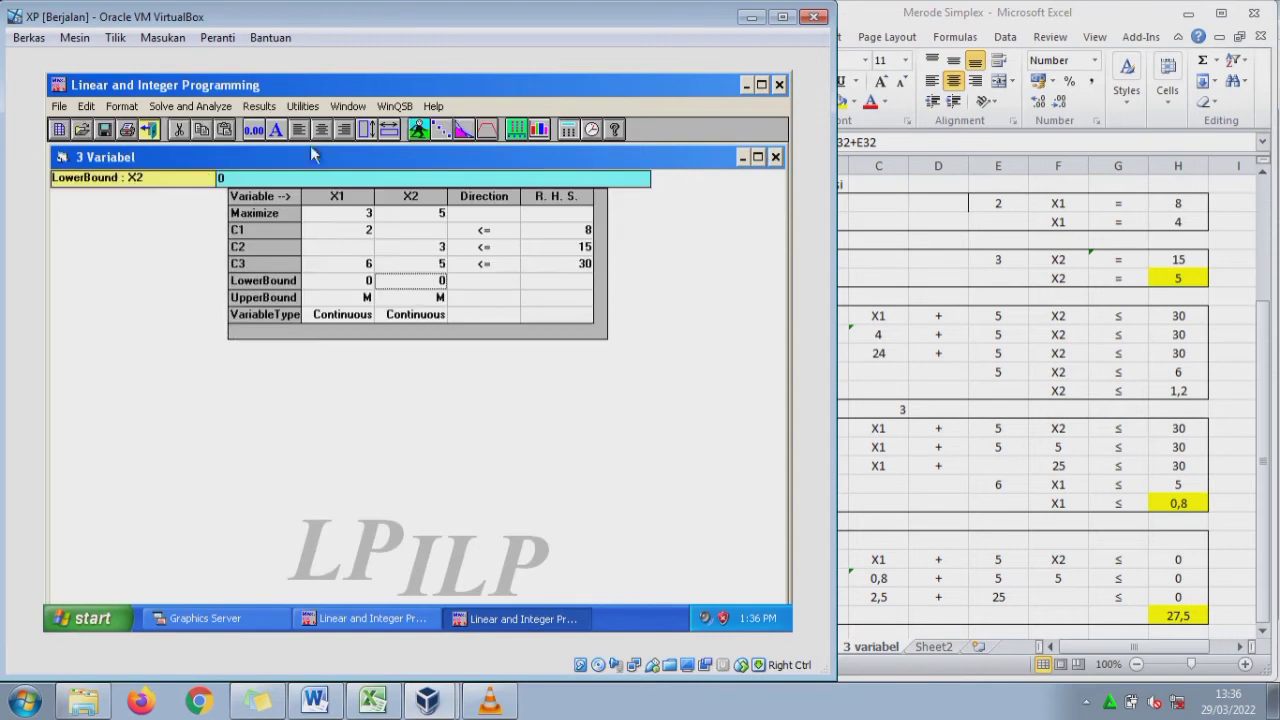
click(167, 106)
click(198, 158)
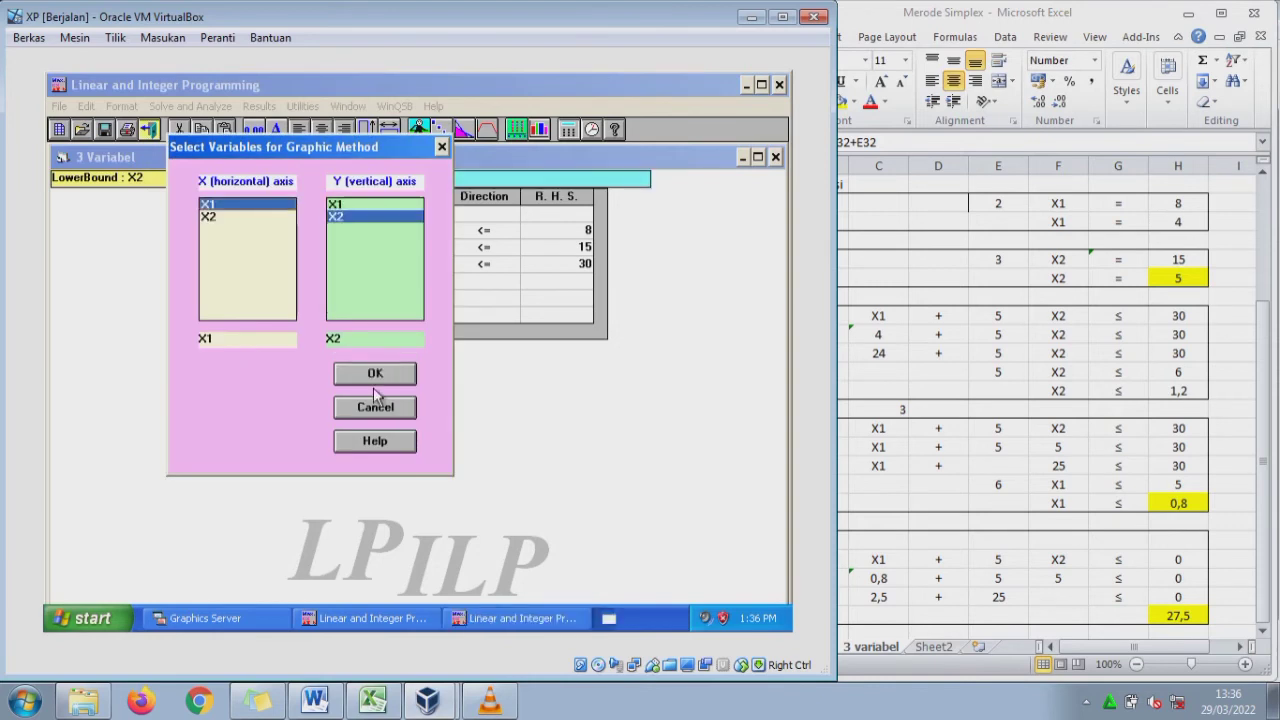
click(375, 375)
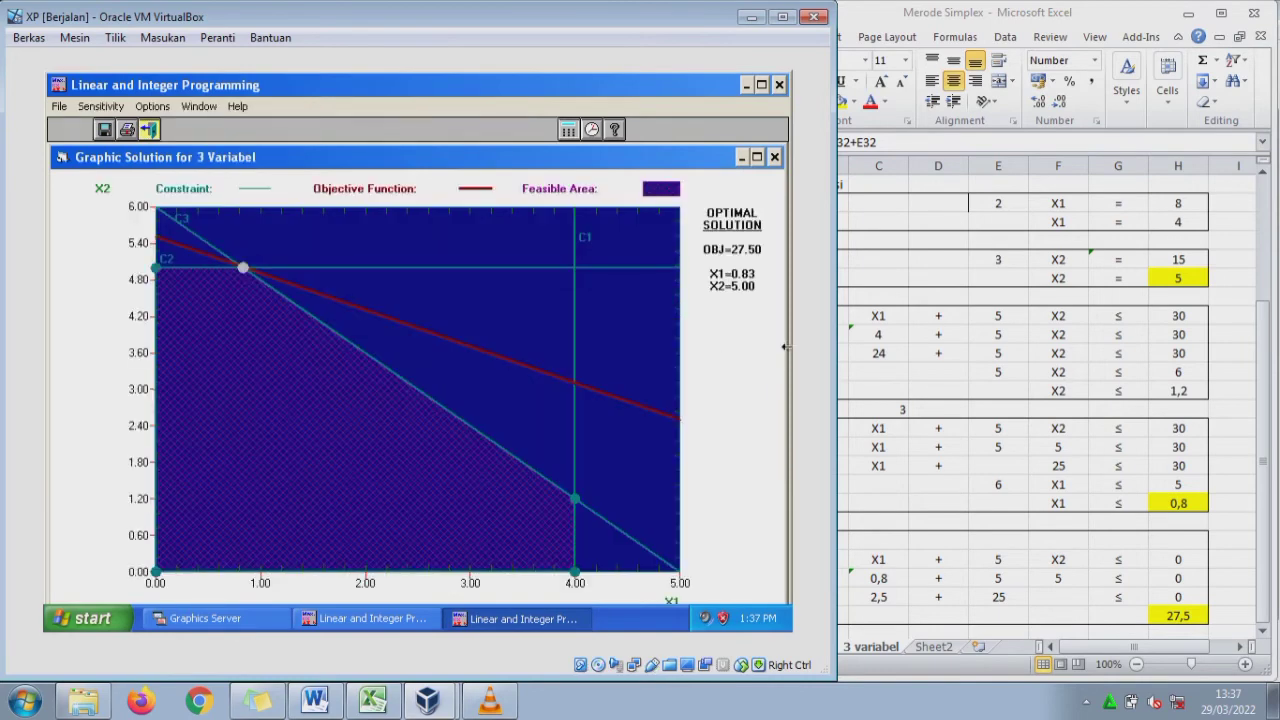
- Bring the graph's optimal solution into view beside the worksheet and compare its objective value and optimal point with H33
drag(836, 347, 705, 347)
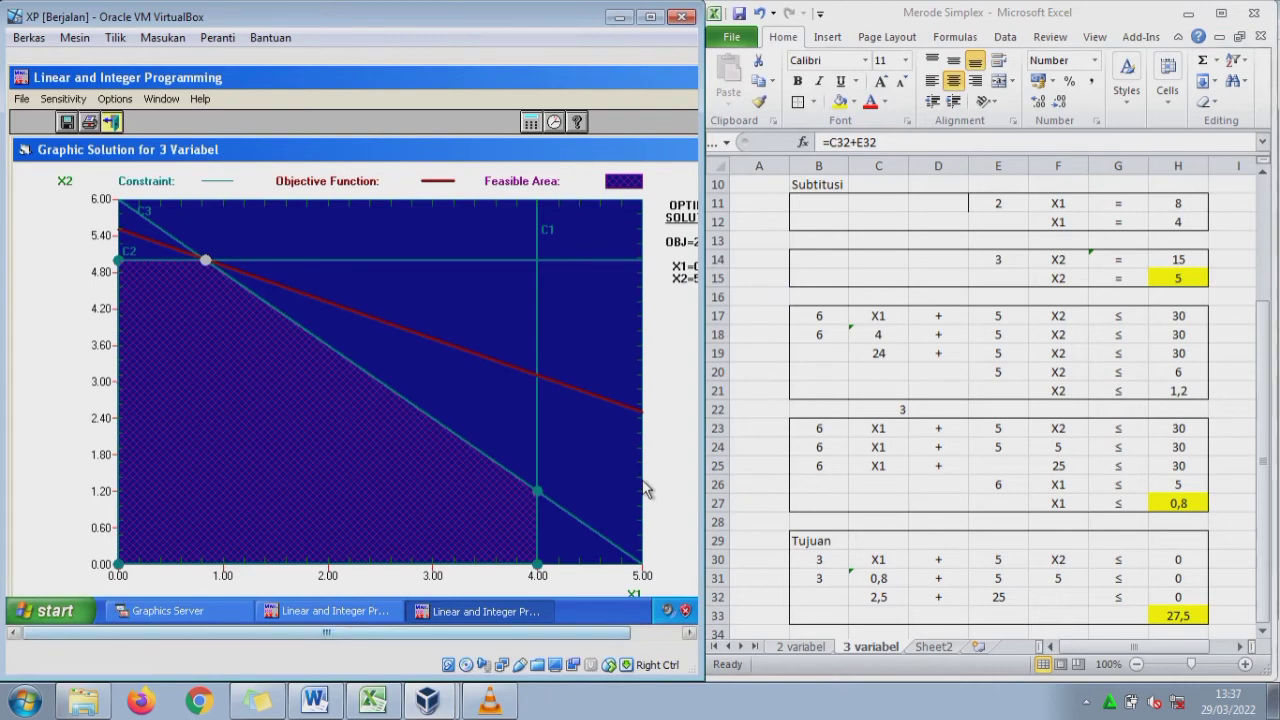
drag(319, 632, 378, 632)
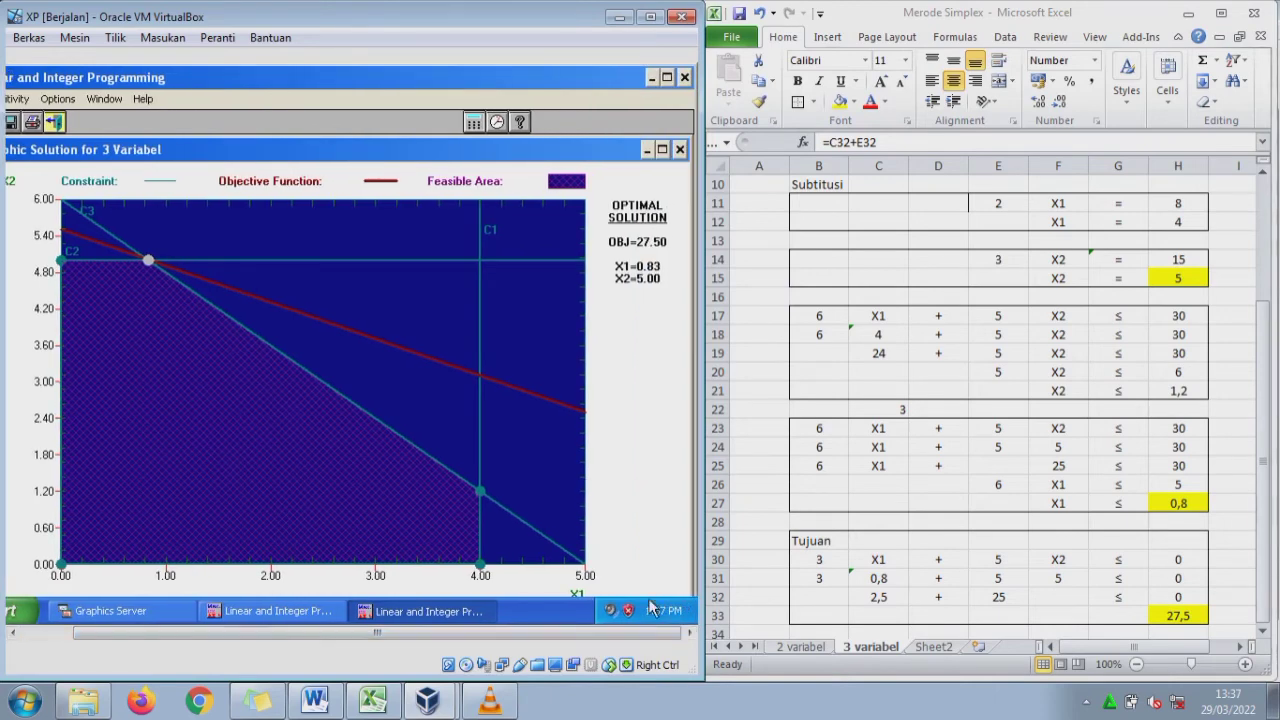
click(1178, 616)
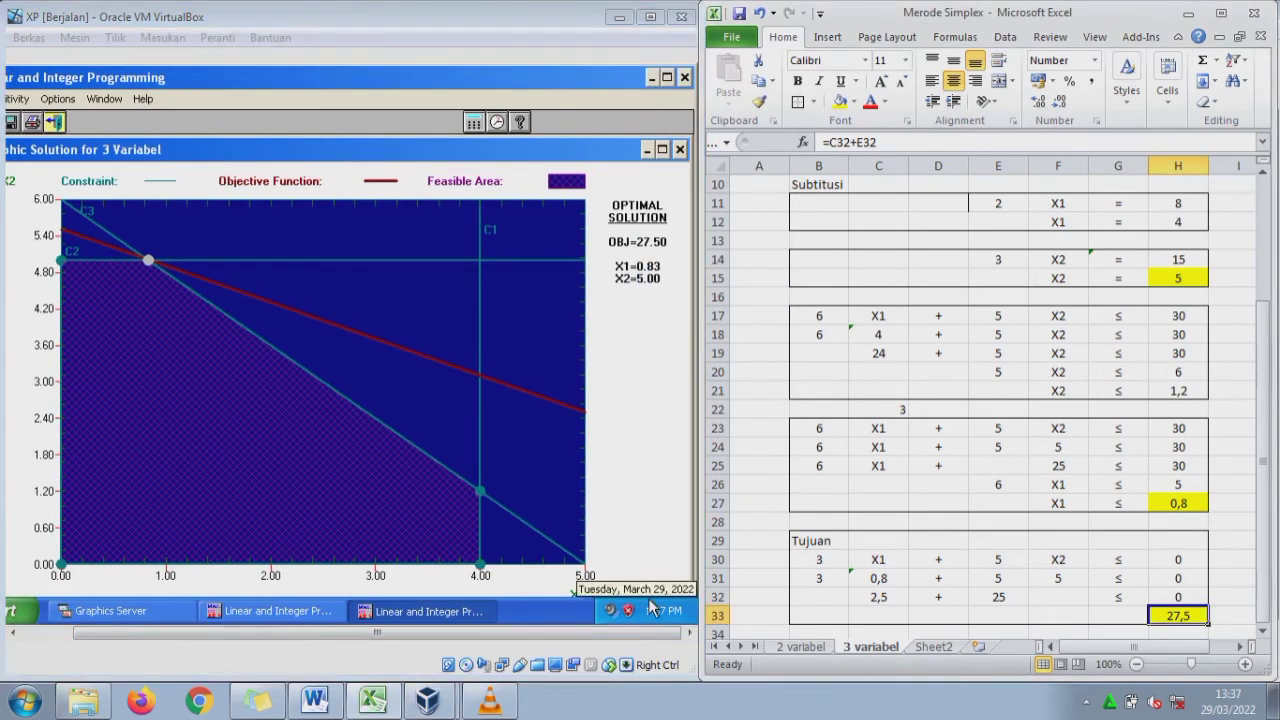
click(148, 263)
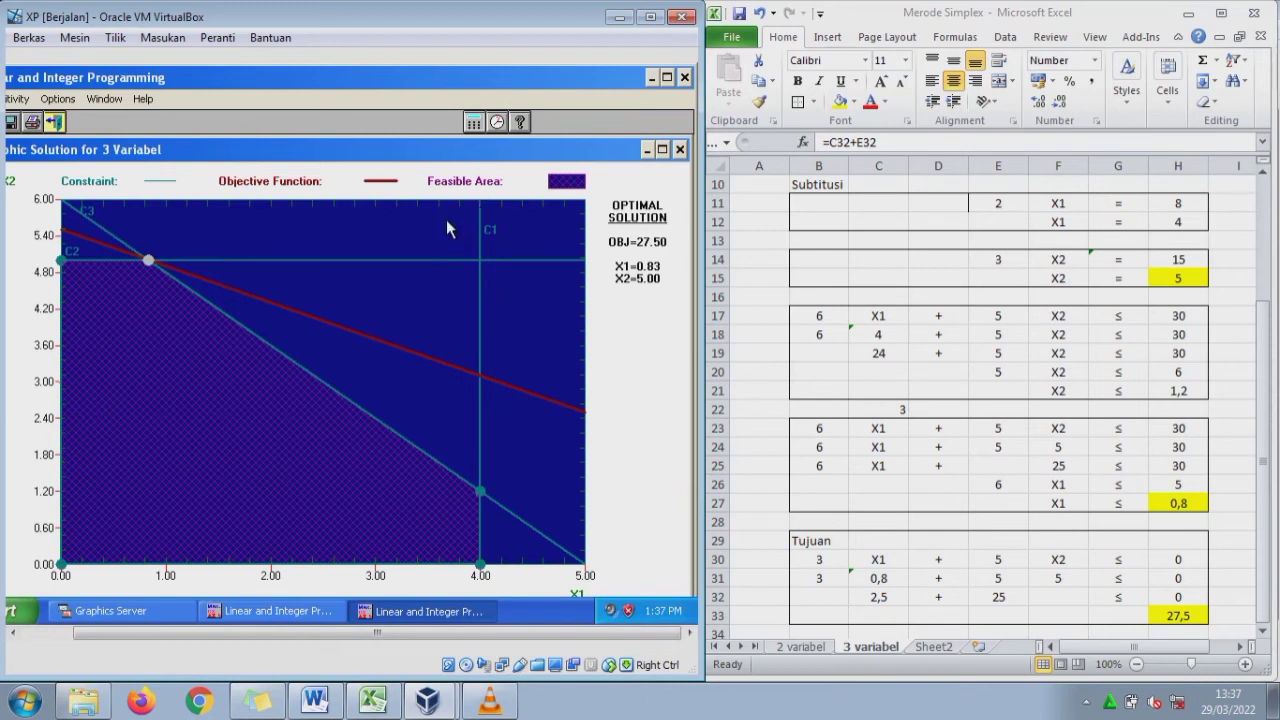
click(1178, 616)
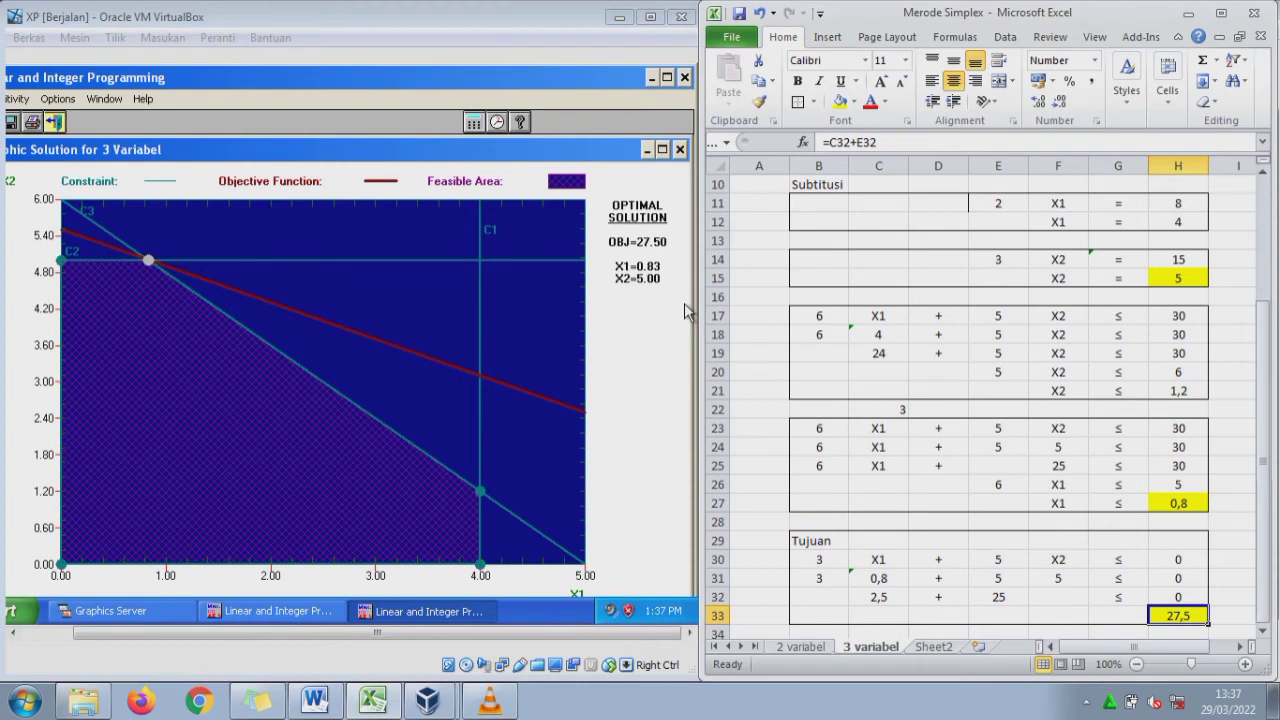
- Try the alternative X1 value in the Tujuan calculation by setting C31 to =H12
click(878, 579)
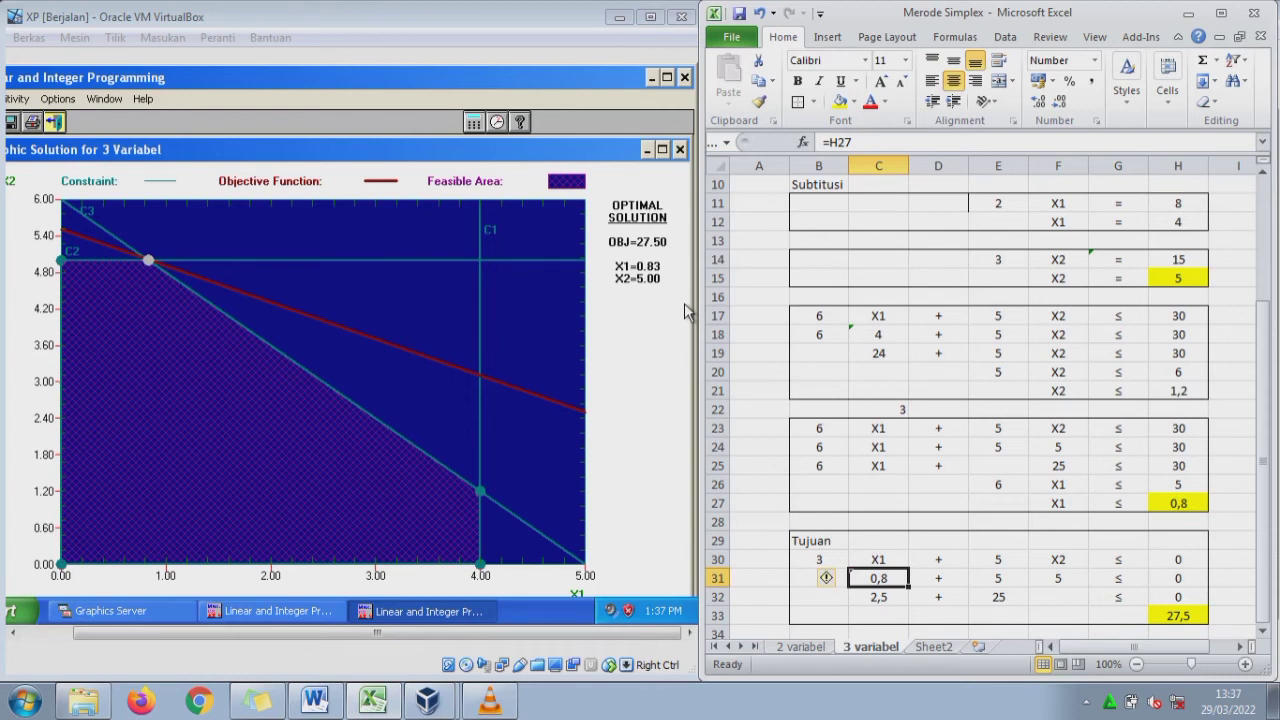
text(=)
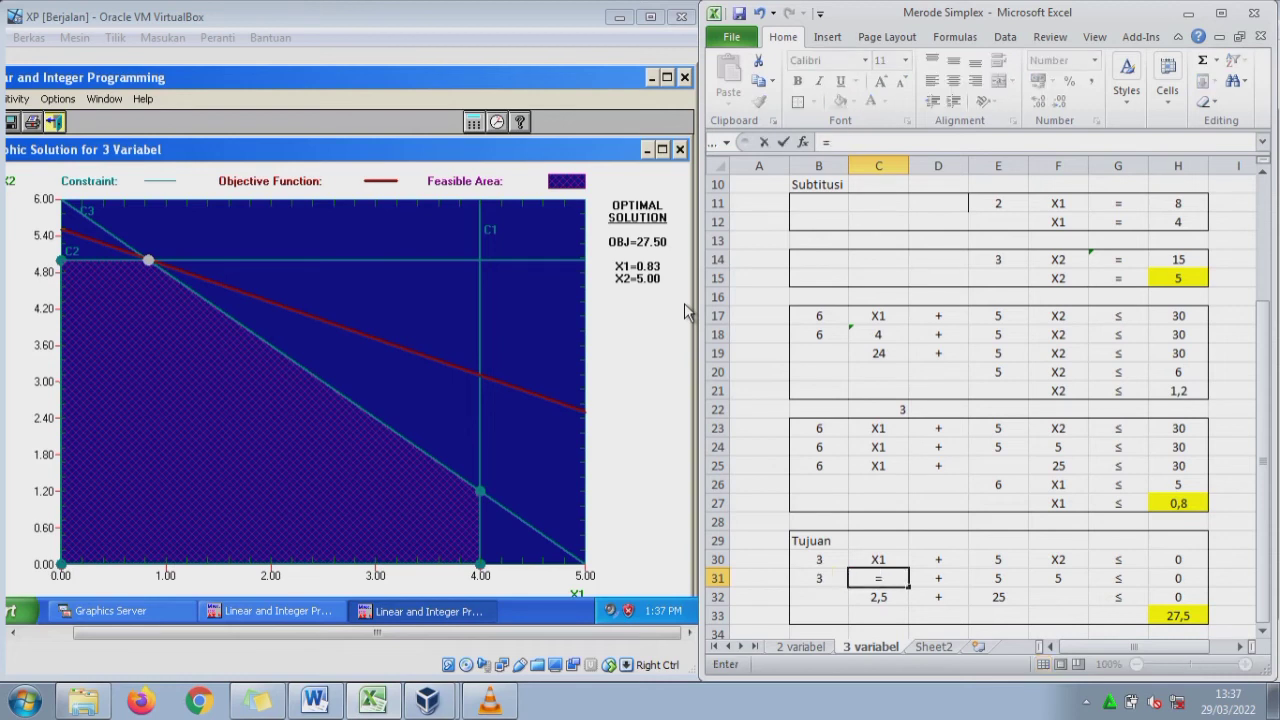
text(H12)
key(Return)
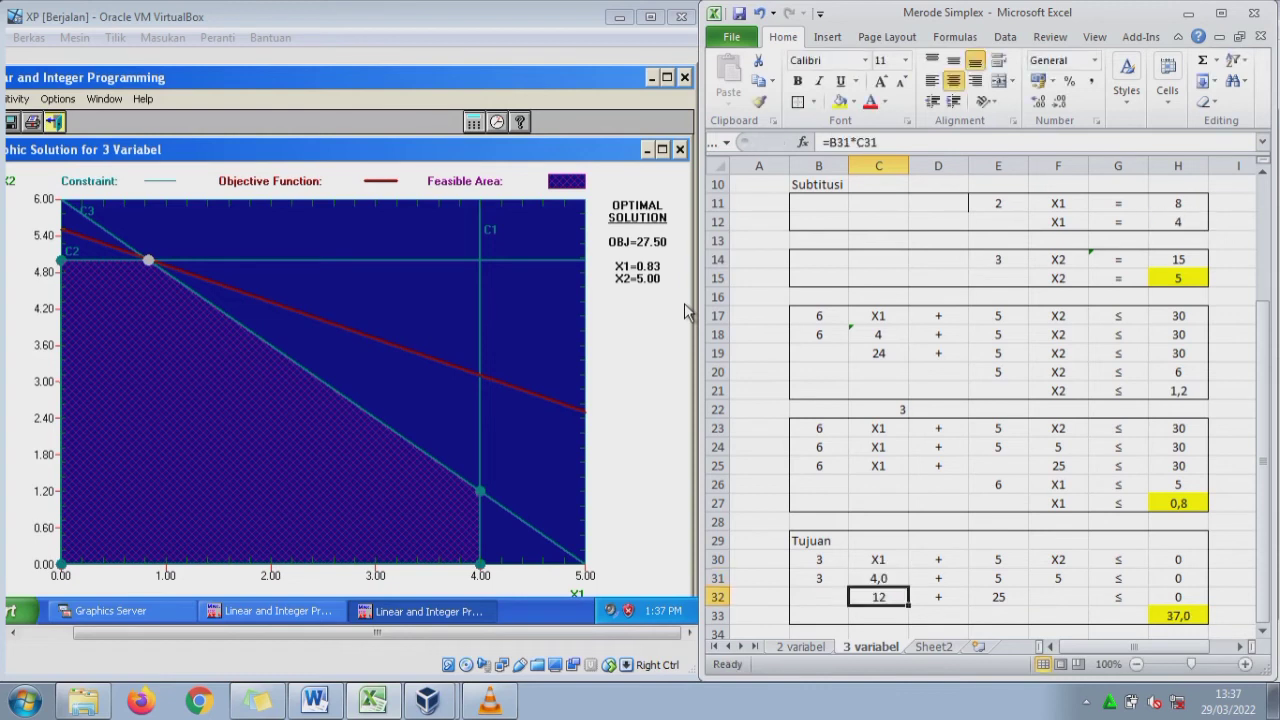
- Try the alternative X2 value by setting F31 to =H21, and check the Tujuan result in H33
key(Up)
key(Right)
key(Right)
key(Right)
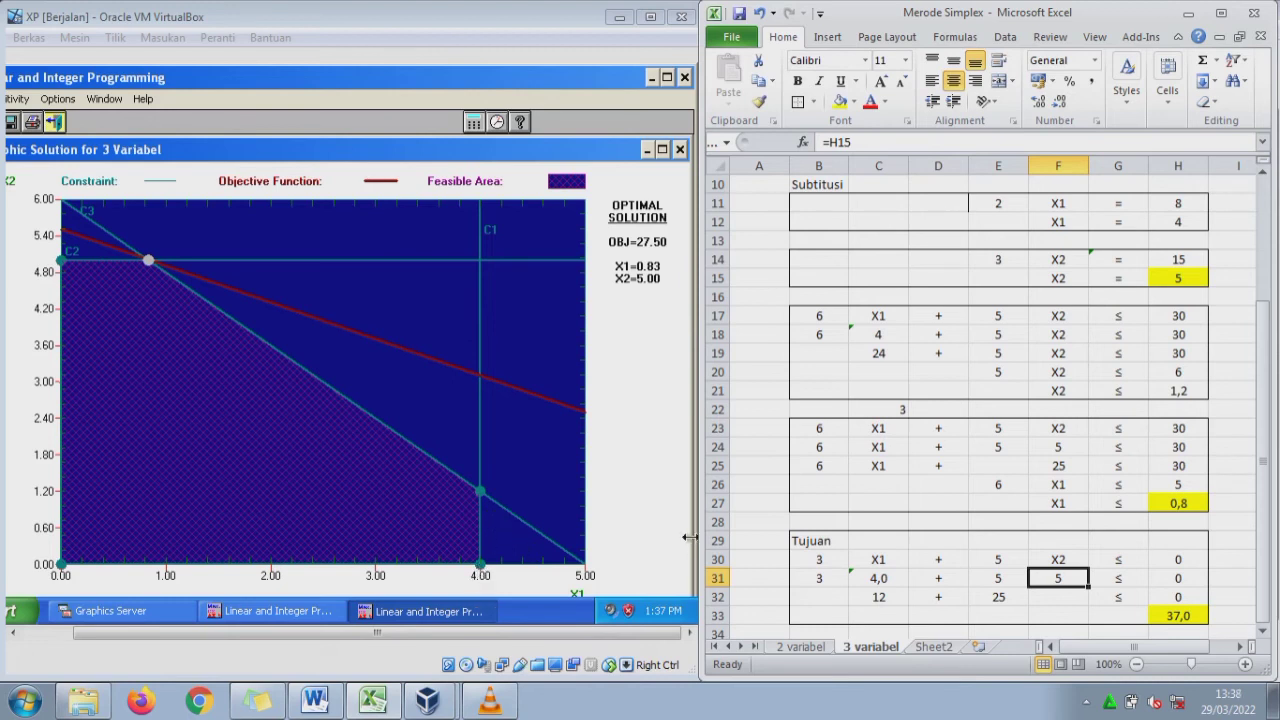
text(=H21)
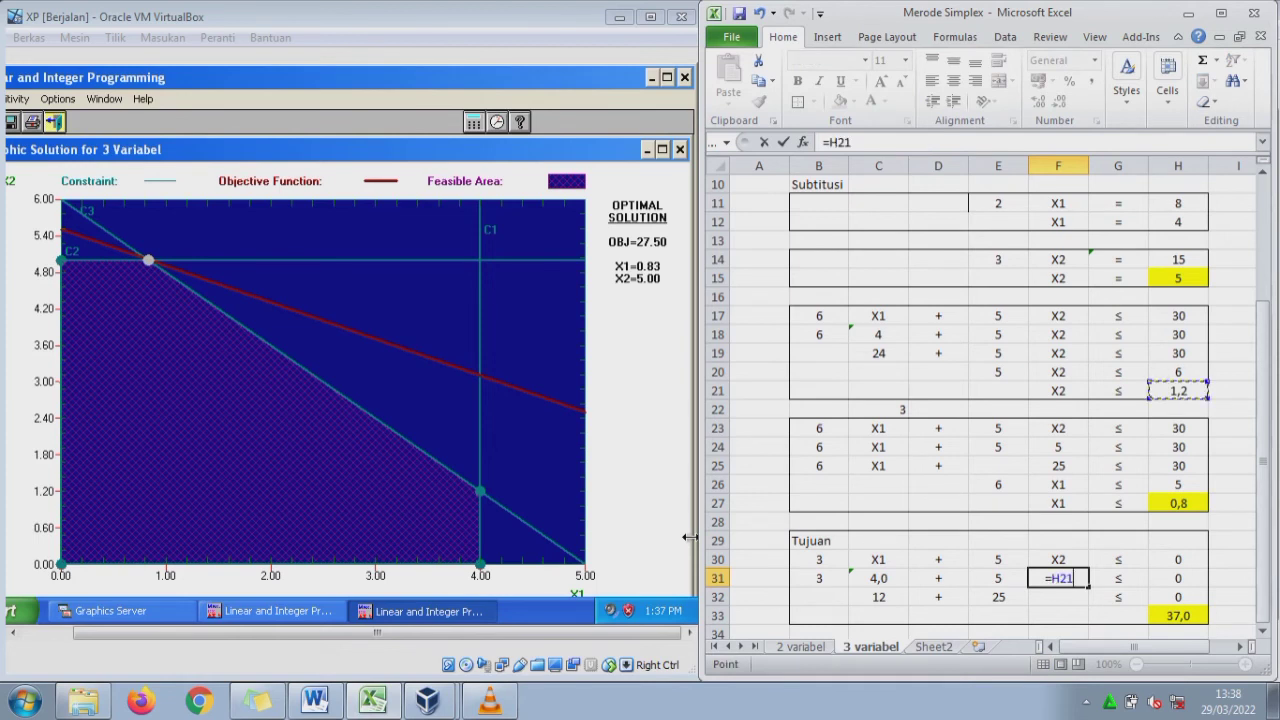
key(Return)
click(1178, 616)
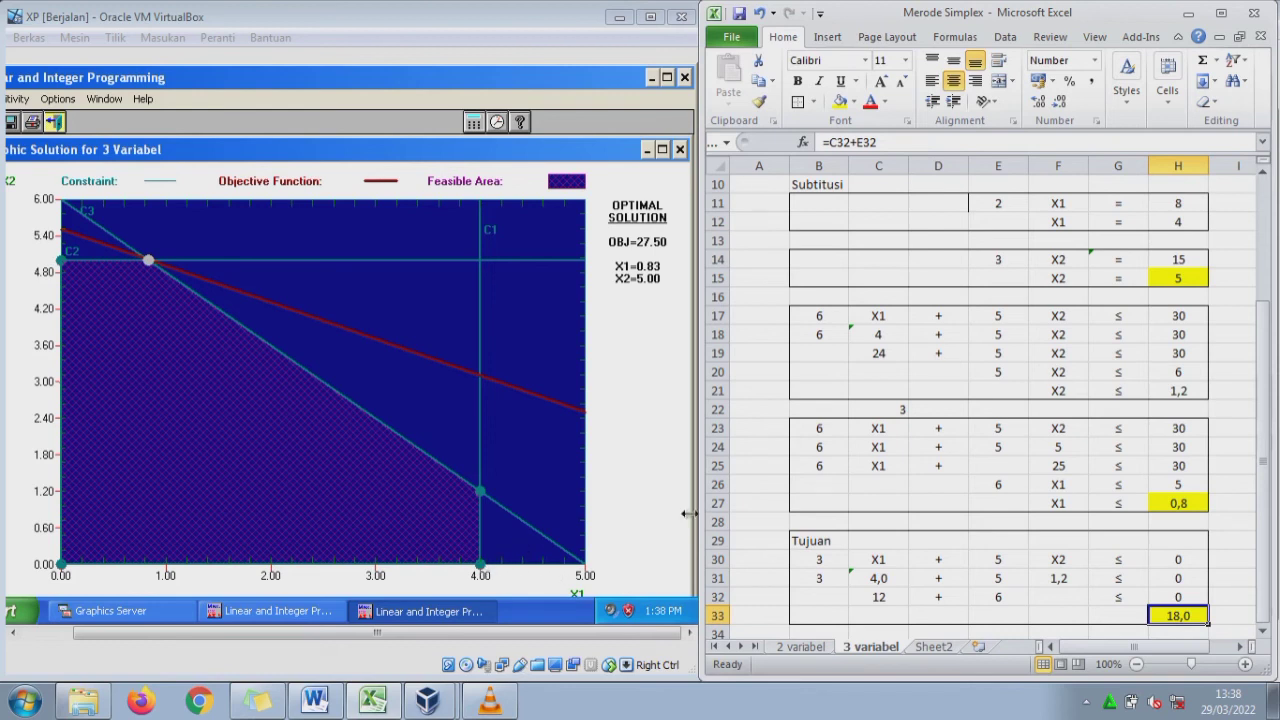
- Test the Tujuan calculation with X2 in F31 set to 0
key(Up)
key(Up)
key(Left)
key(Left)
text(0)
key(Return)
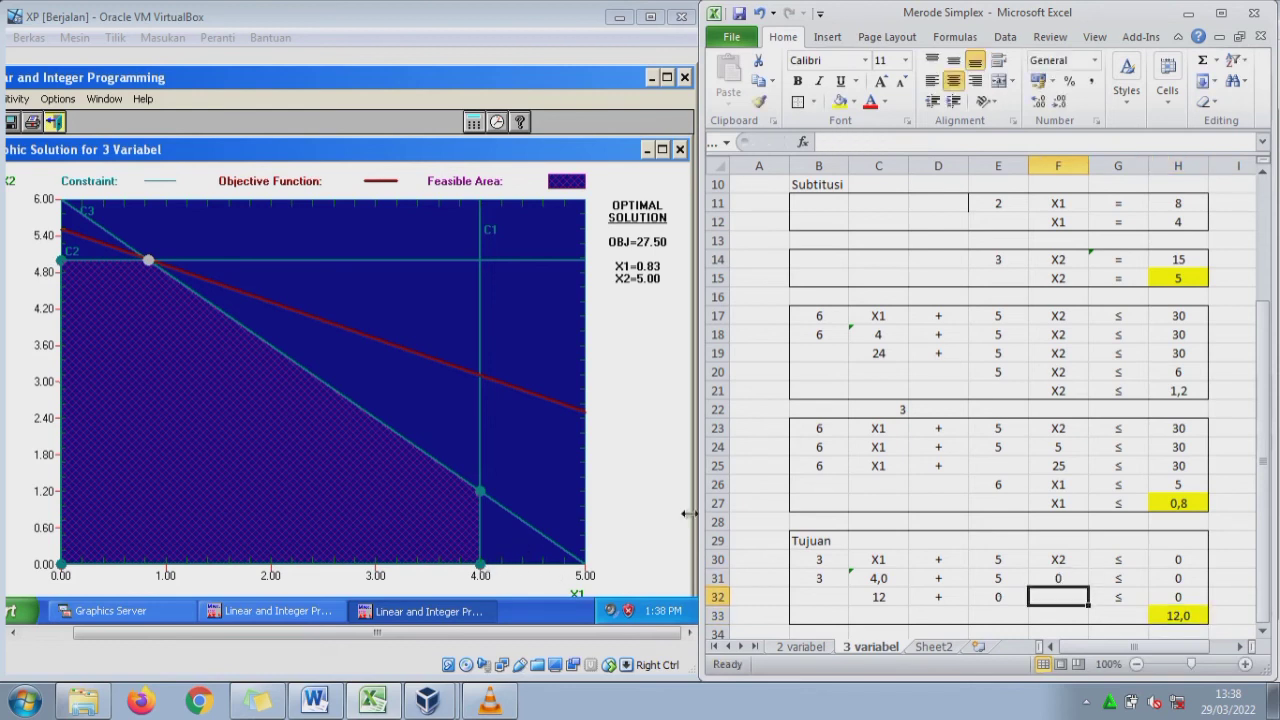
- Replace the zero X2 value in F31 with a reference to H21
key(Up)
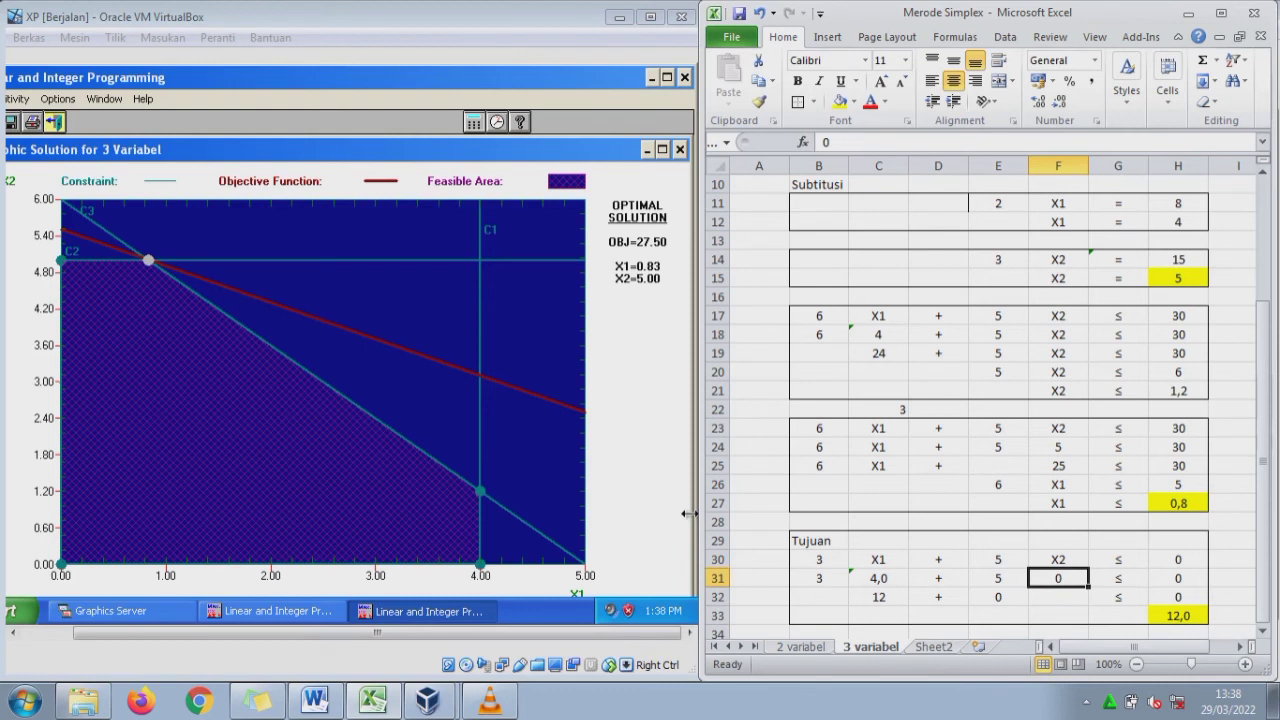
text(=)
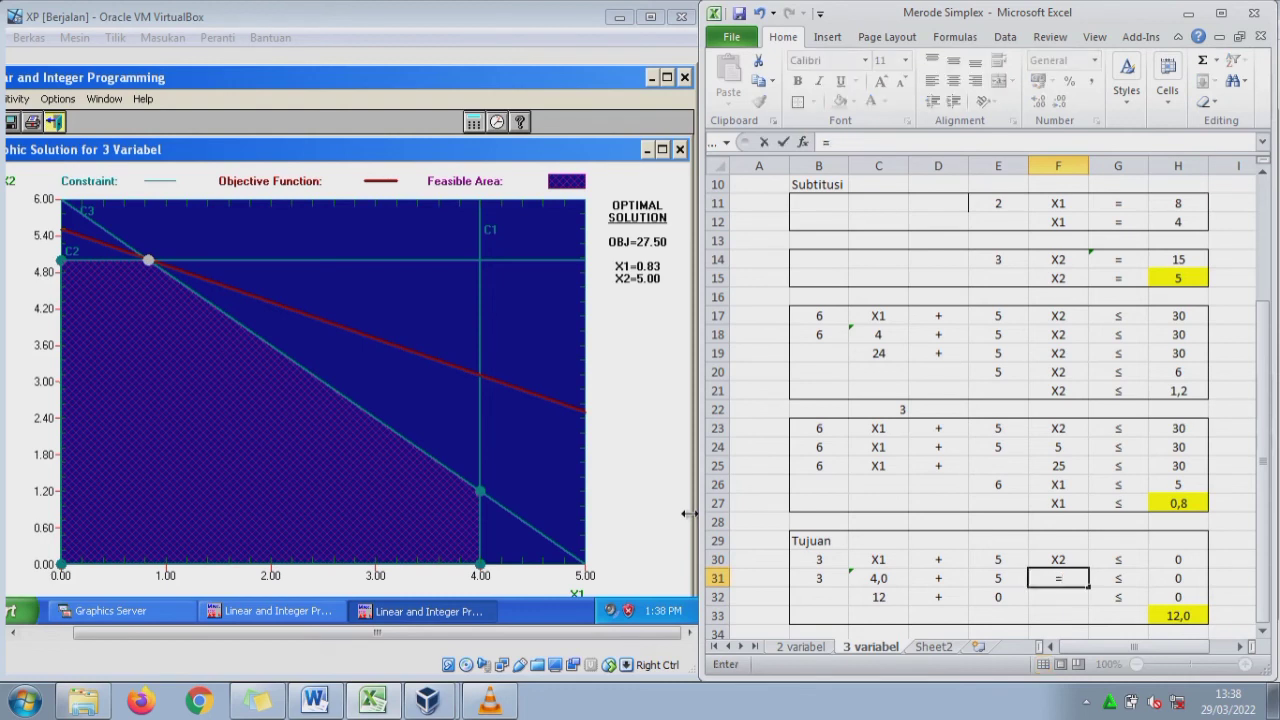
key(Up)
key(Up)
key(Up)
key(Up)
key(Up)
key(Up)
key(Up)
key(Up)
key(Up)
key(Up)
key(Right)
key(Right)
key(Return)
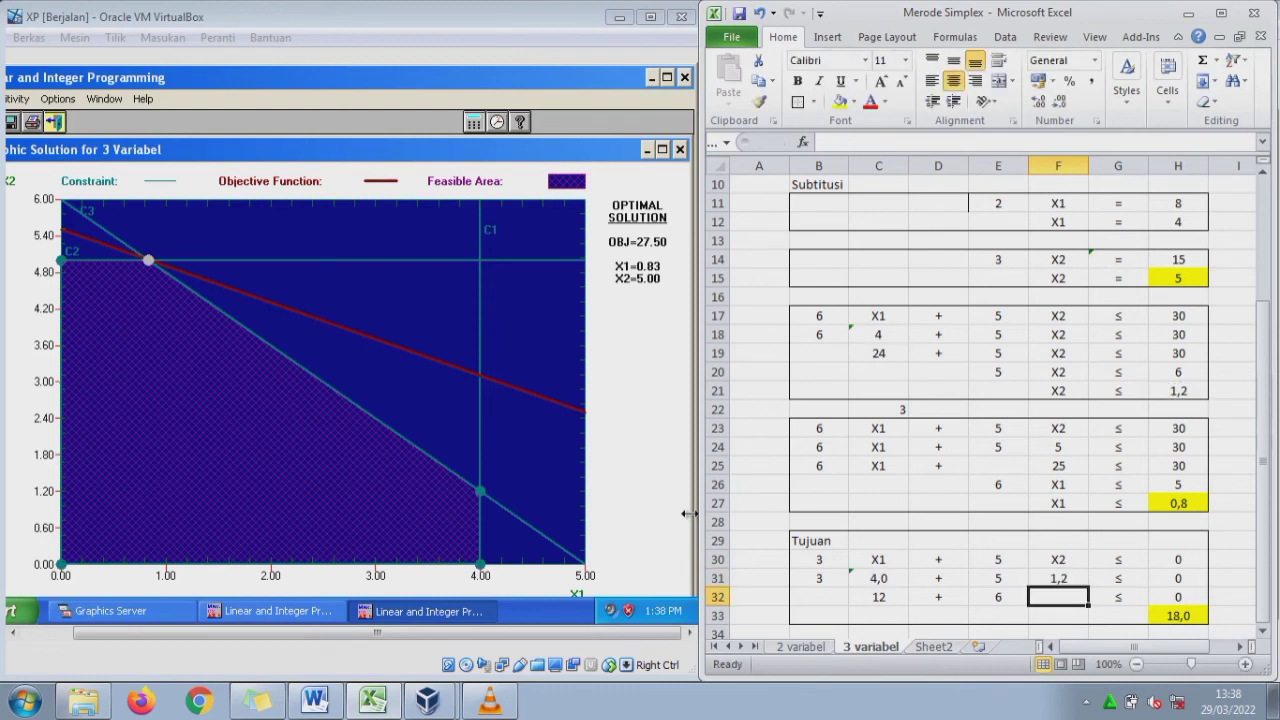
- Set the X2 value in F31 to =H15
key(Up)
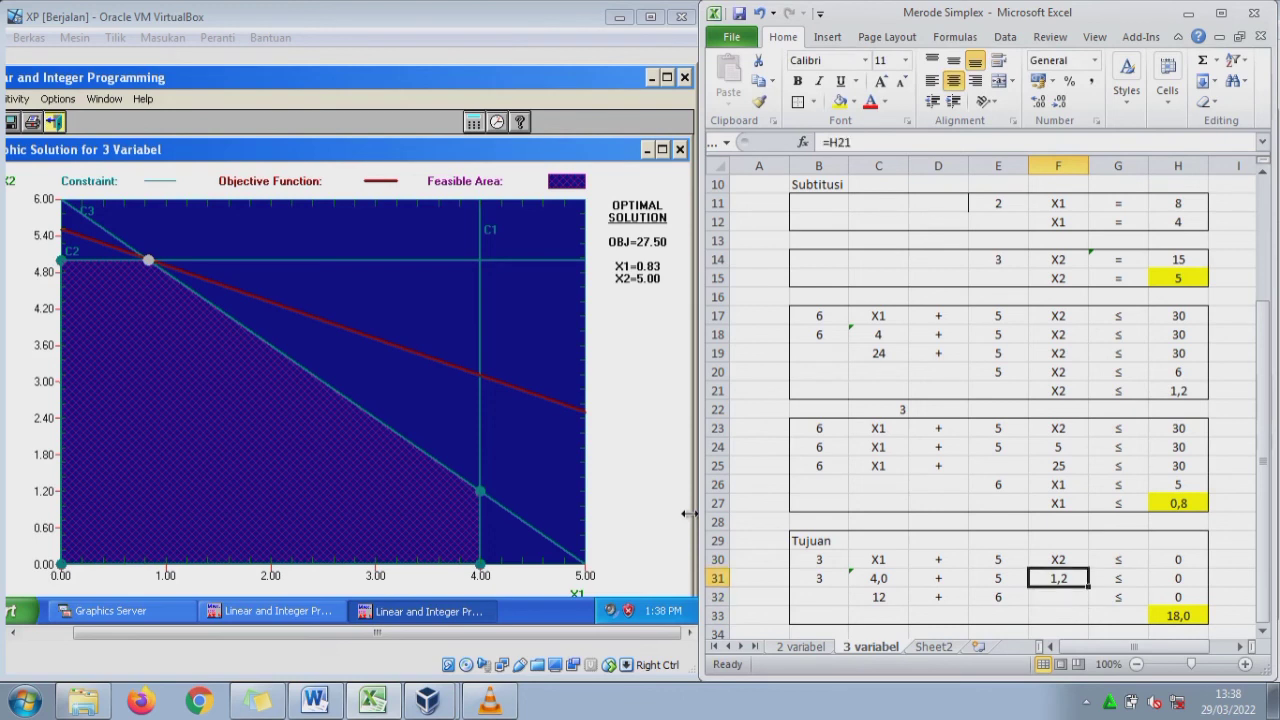
text(=)
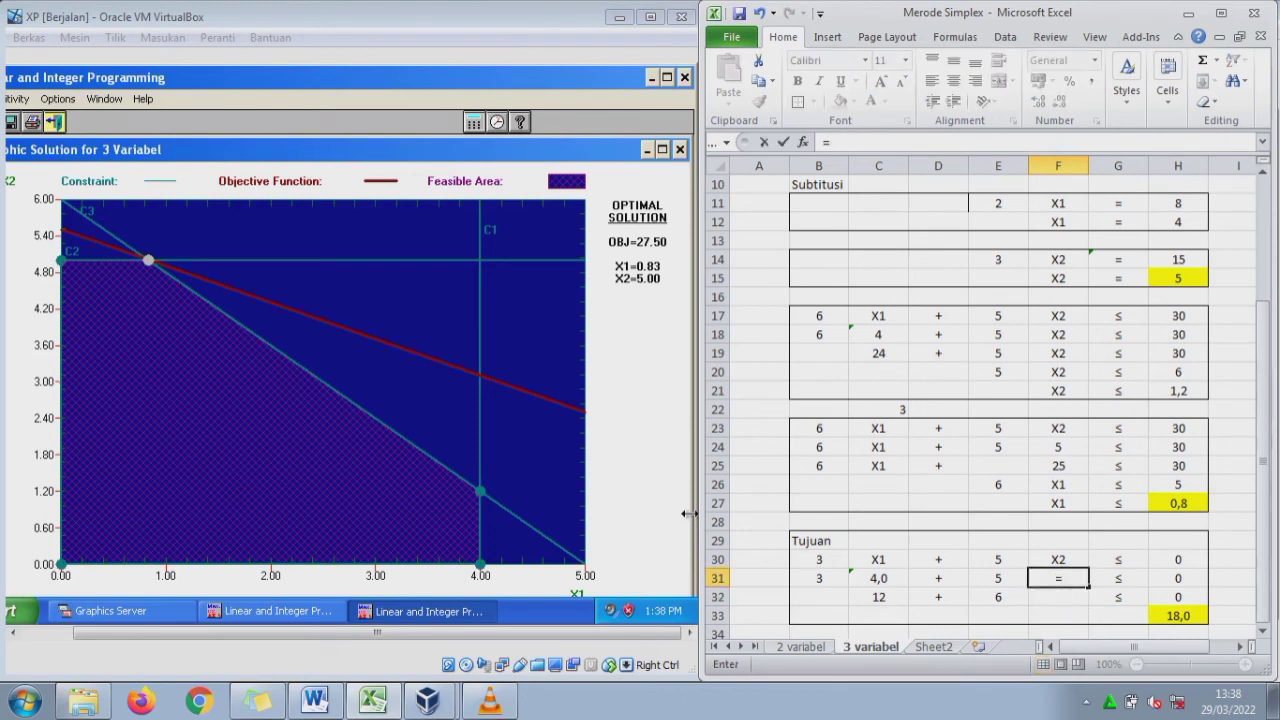
text(H15)
key(Return)
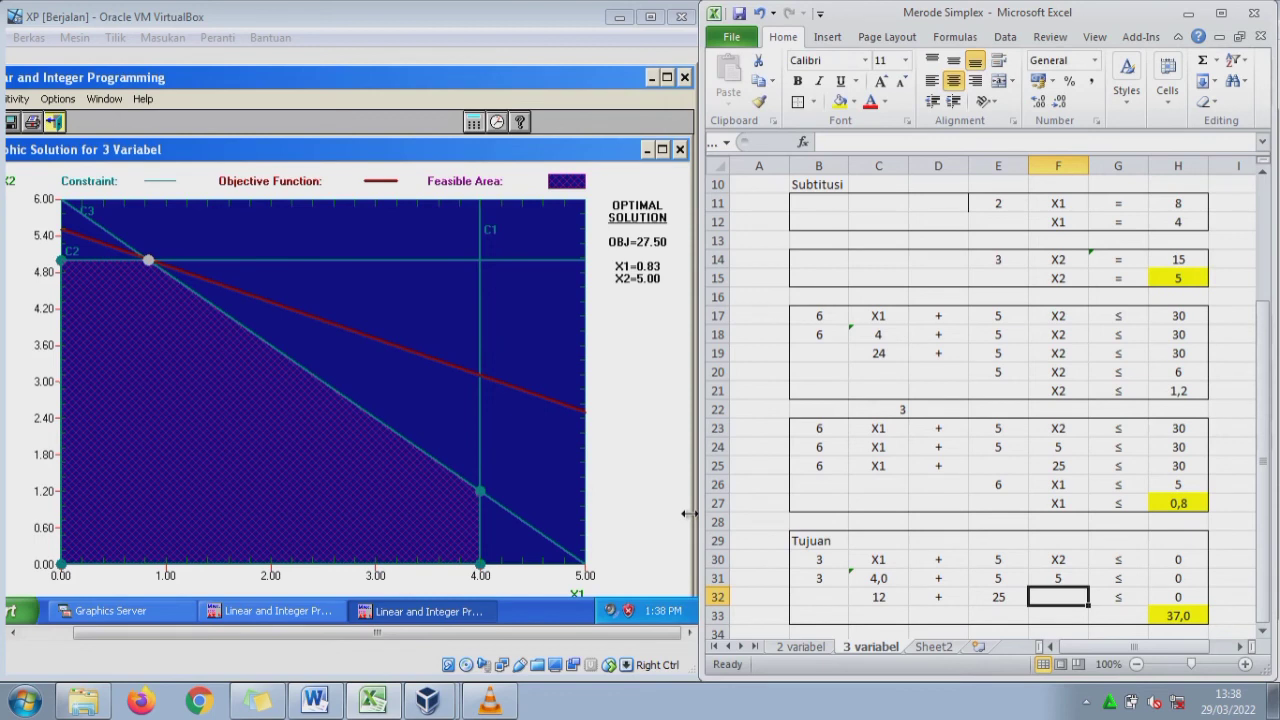
key(Up)
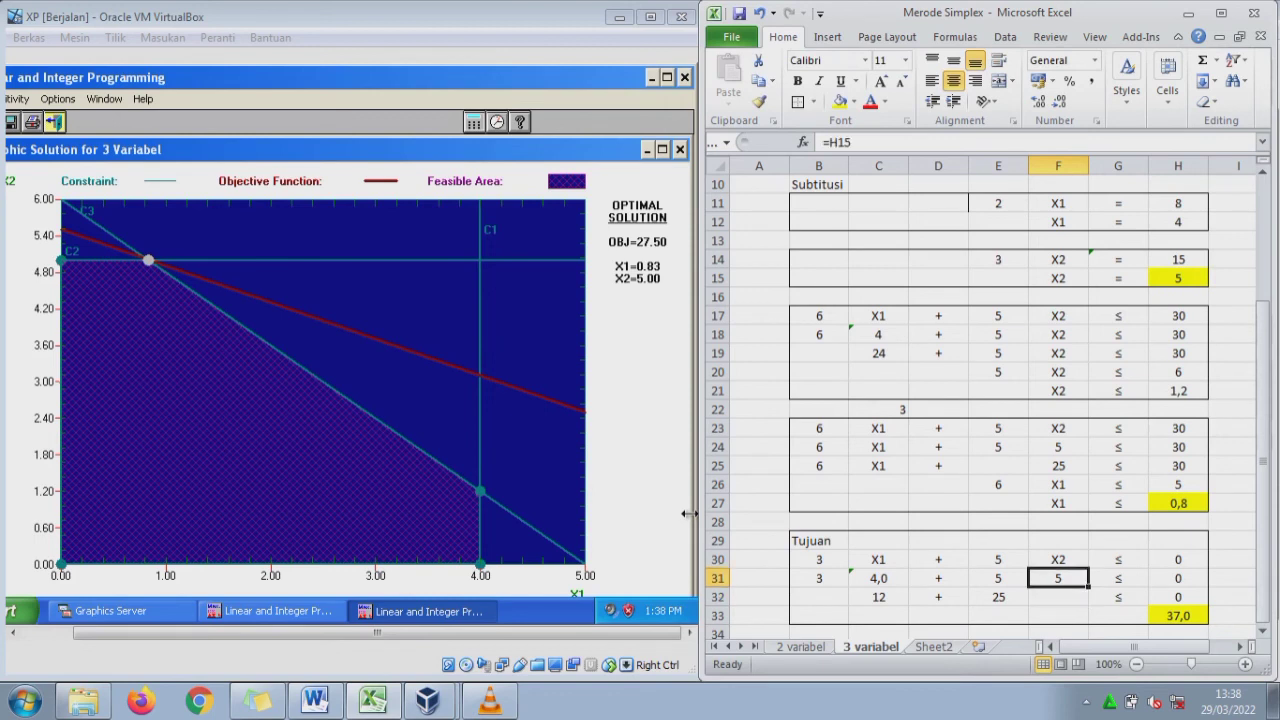
text(=)
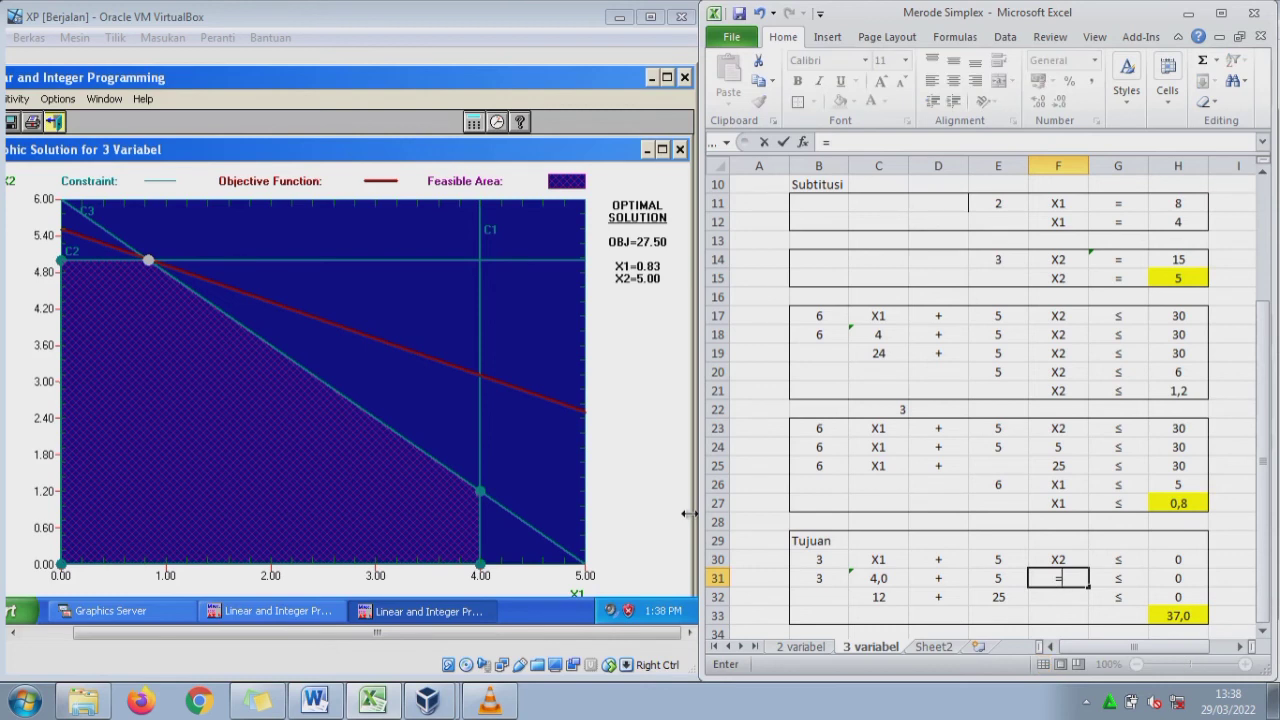
key(Escape)
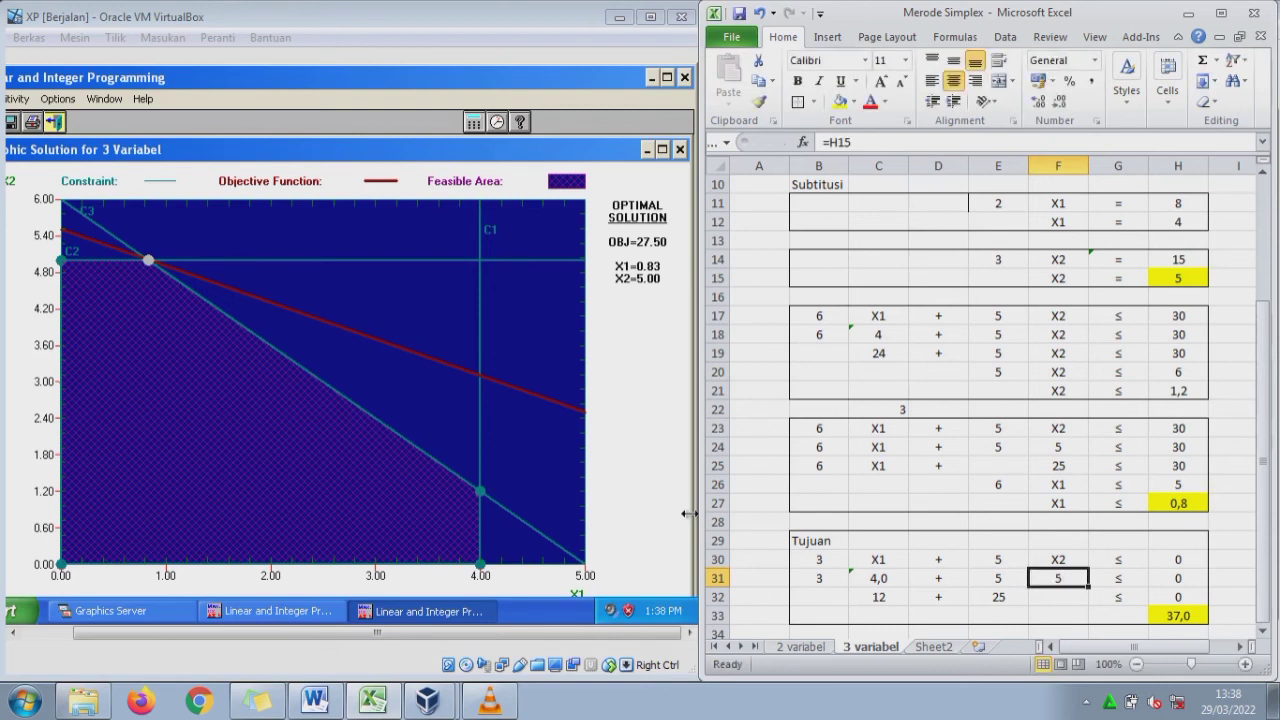
- Set the X1 value in C31 to =H27, and review the references in C31 and F31
key(Left)
key(Left)
key(Left)
text(=)
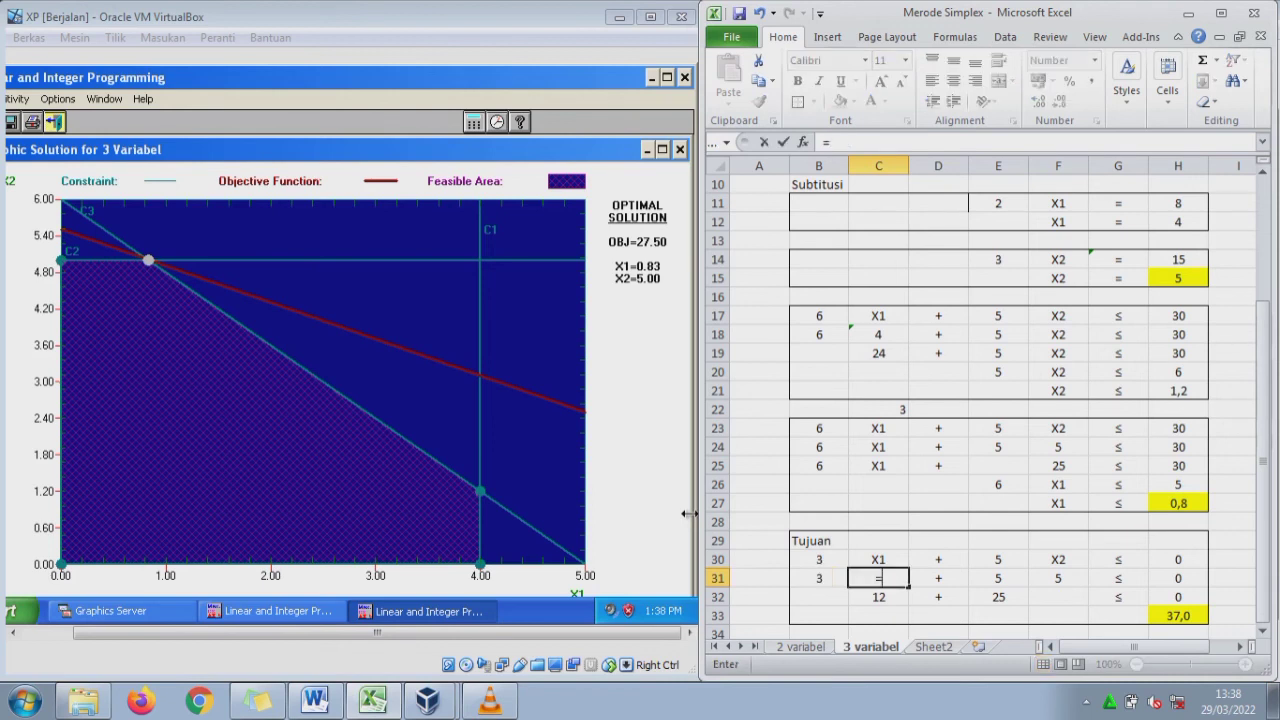
text(H27)
key(Return)
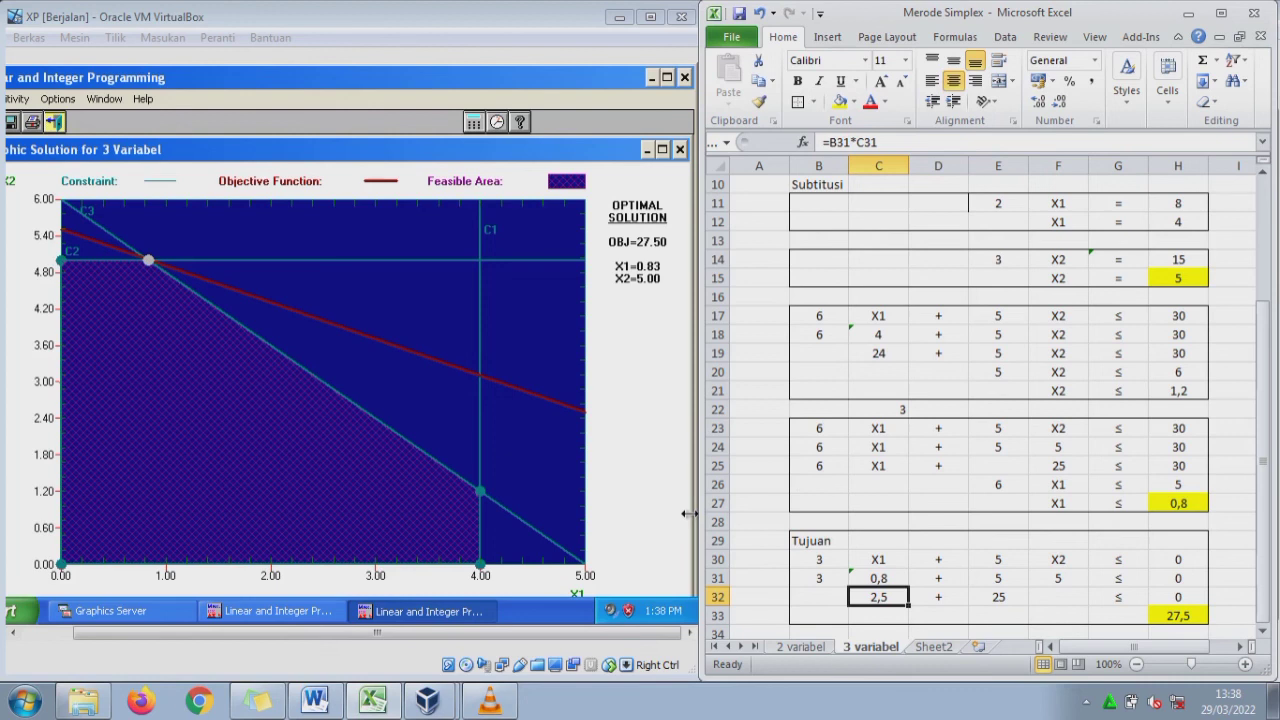
key(Up)
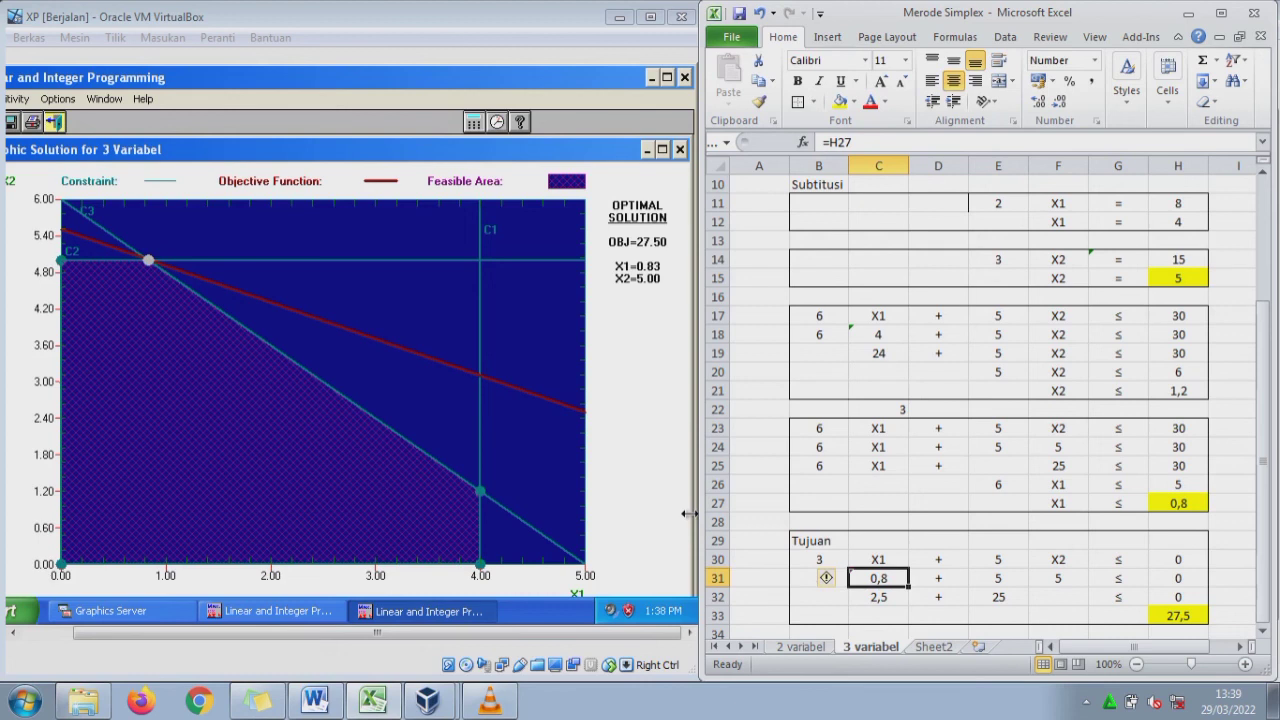
key(Right)
key(Right)
key(Right)
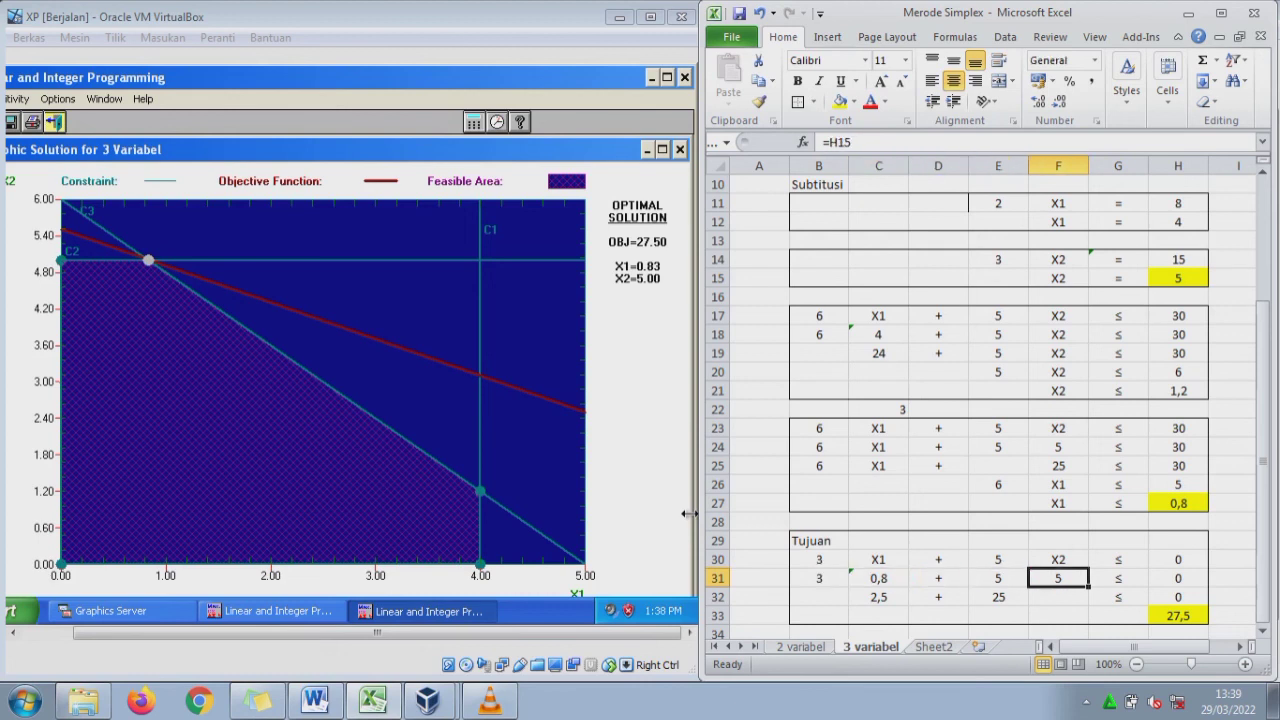
- Try an X2 value of 0 in F31 of the Tujuan calculation
text(0)
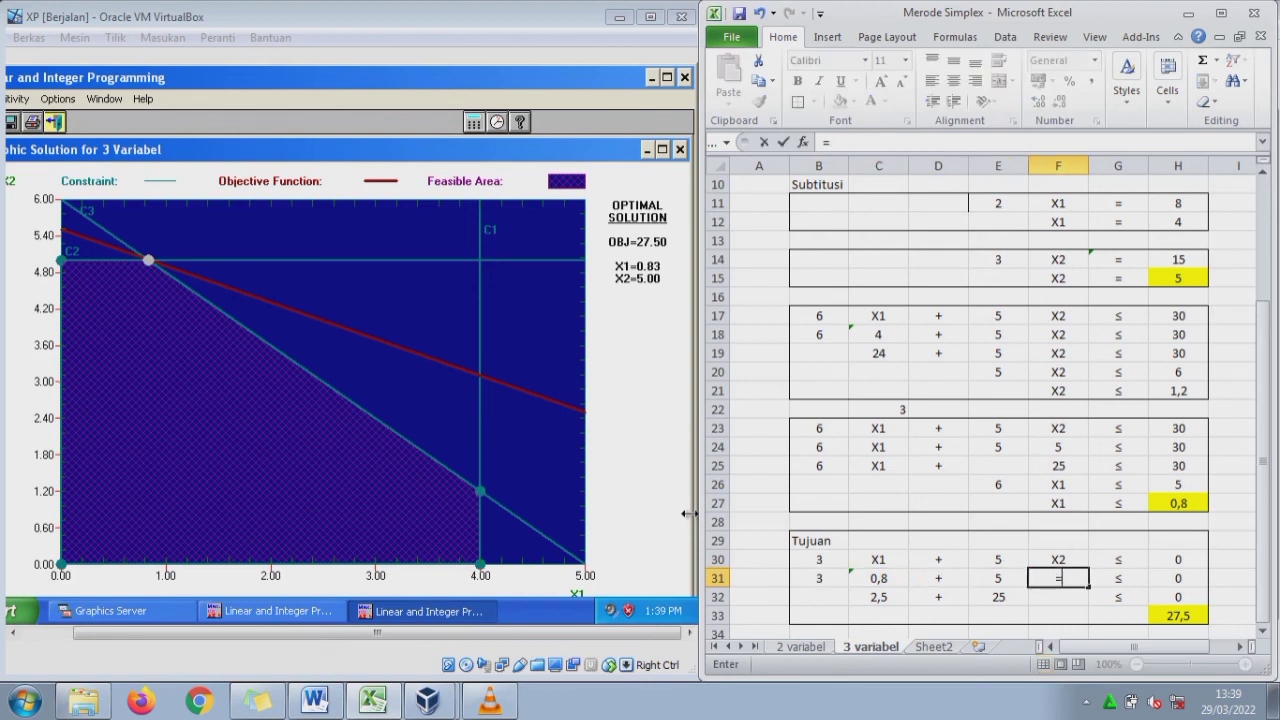
key(Return)
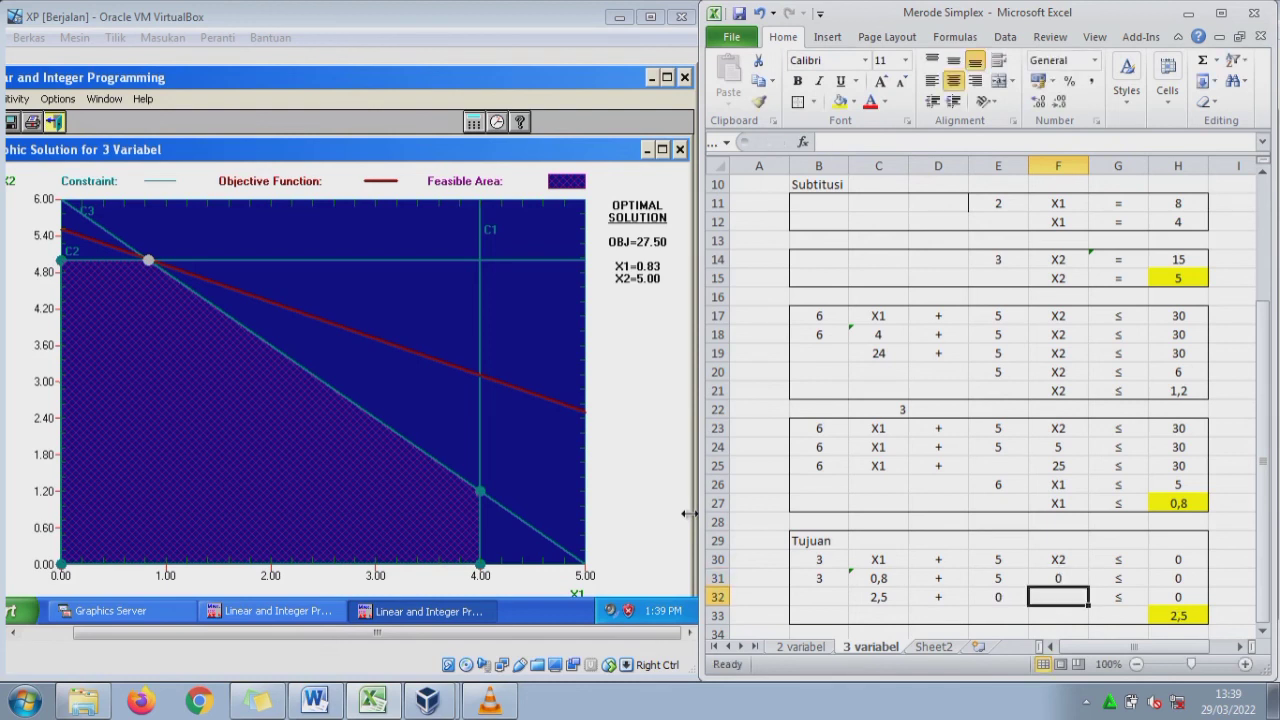
key(Up)
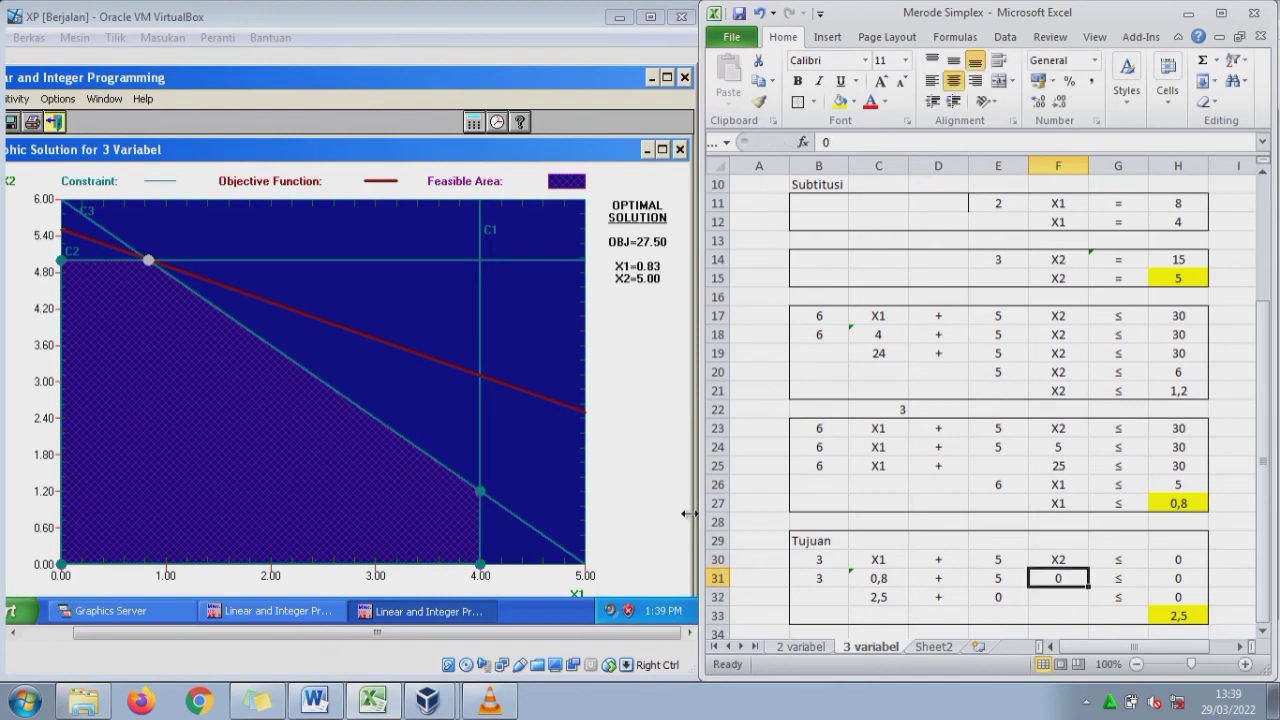
- Restore the X2 value in F31 of the Tujuan block to the reference =H15
text(=)
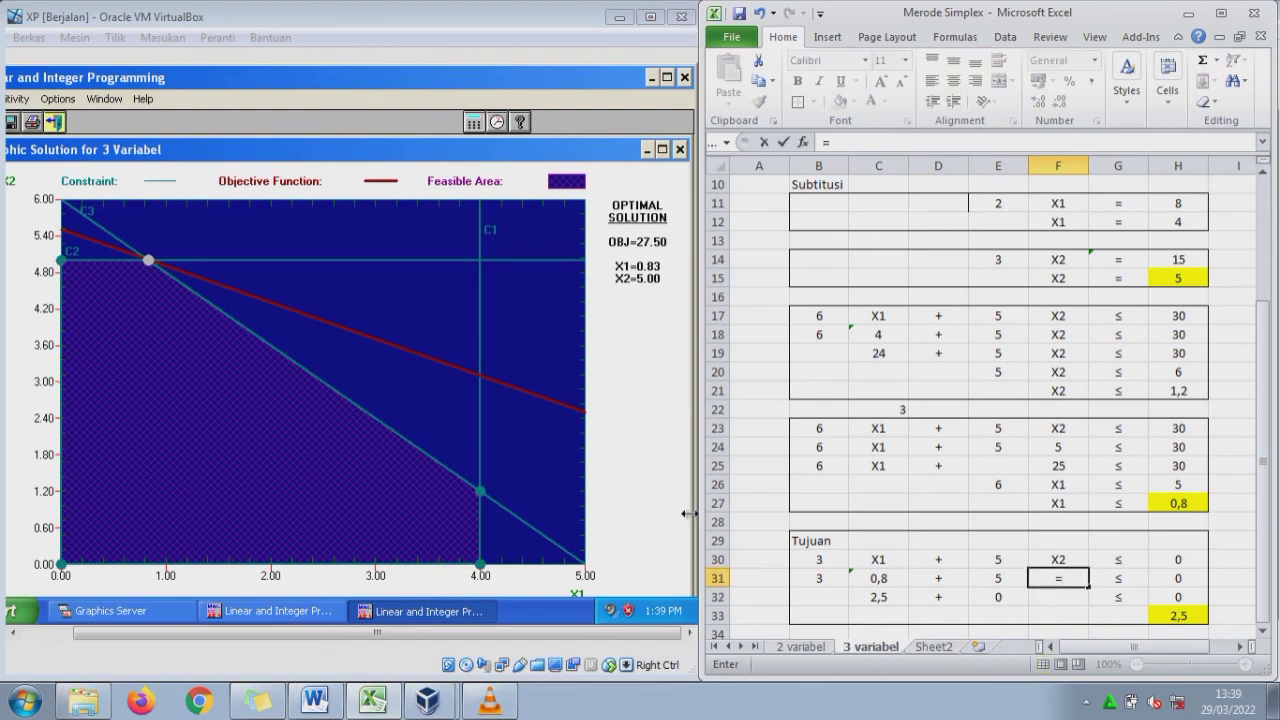
text(H15)
key(Return)
- Check the Tujuan result in H33 against the optimal point on the WinQSB graphic solution in the virtual machine
key(Right)
key(Right)
key(Down)
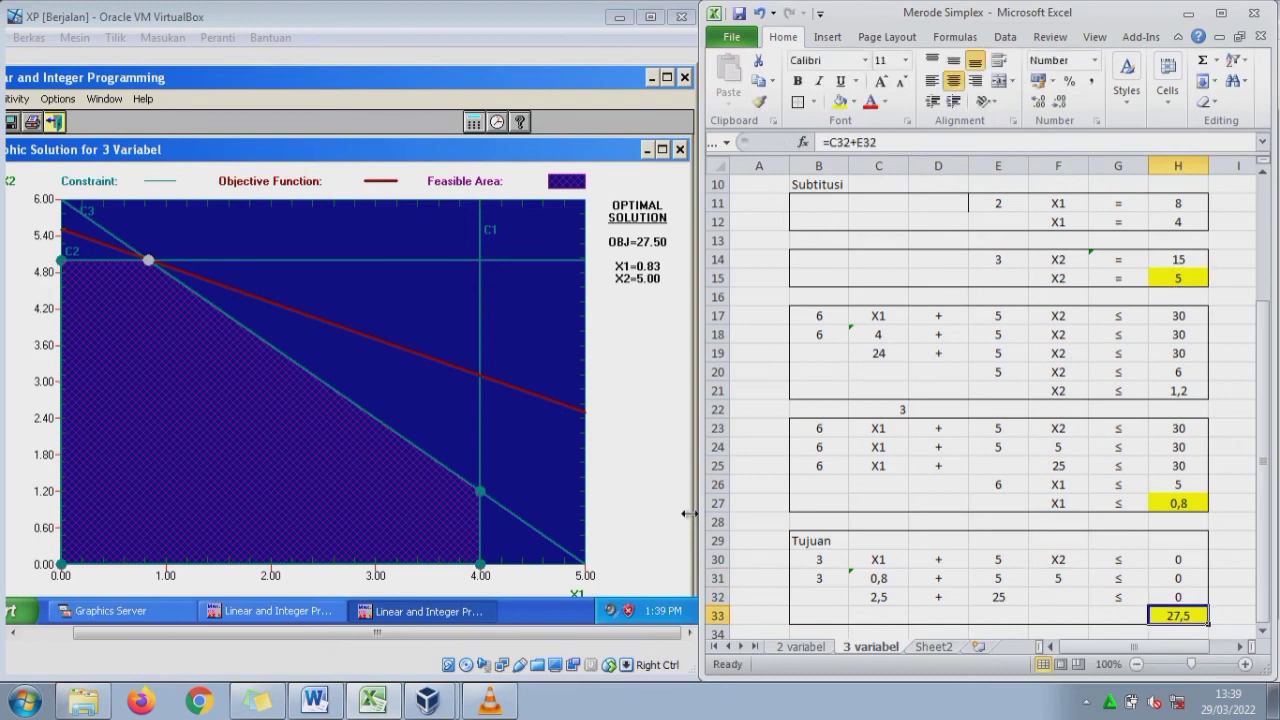
click(149, 263)
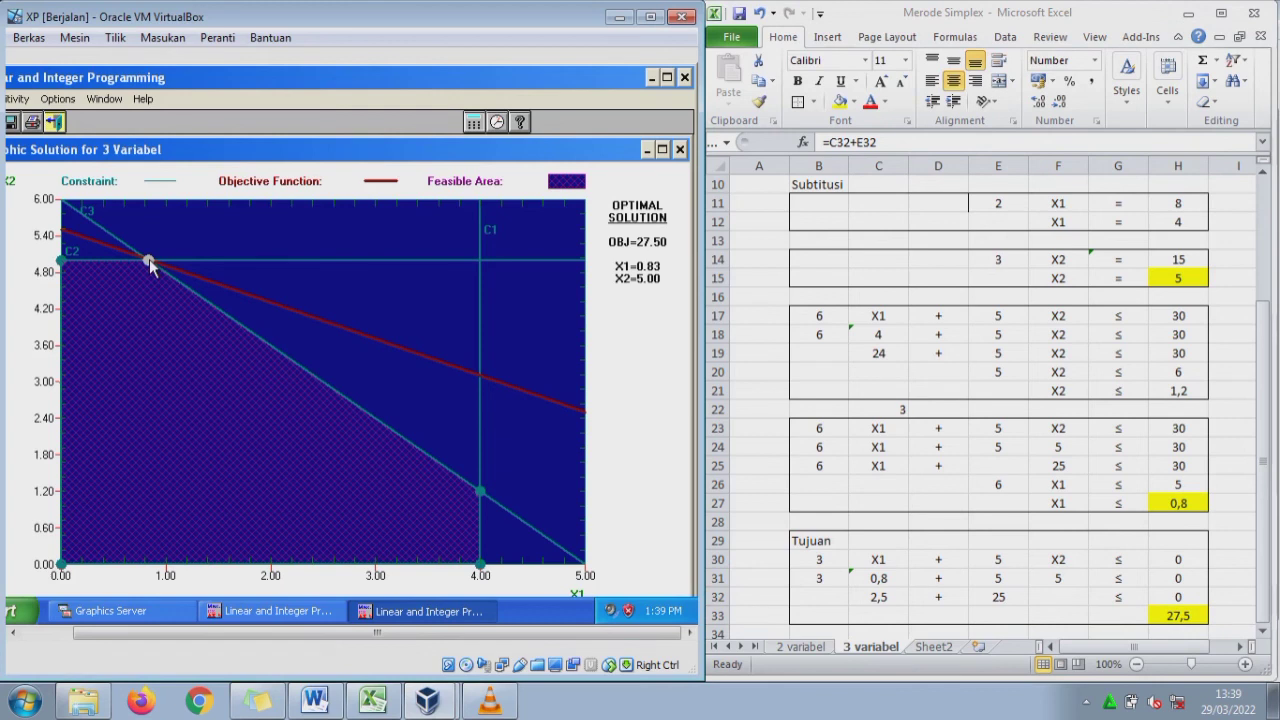